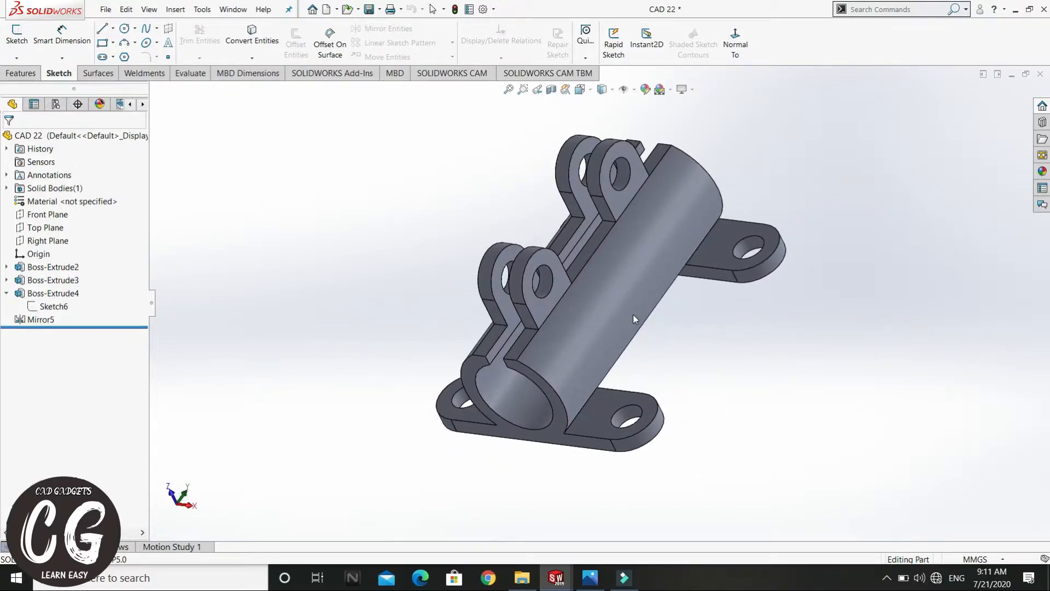
Step: Switch to the reference image CAD 22.jpg in Photos and examine its views and dimensions
{"action": "key", "text": "alt+Tab"}
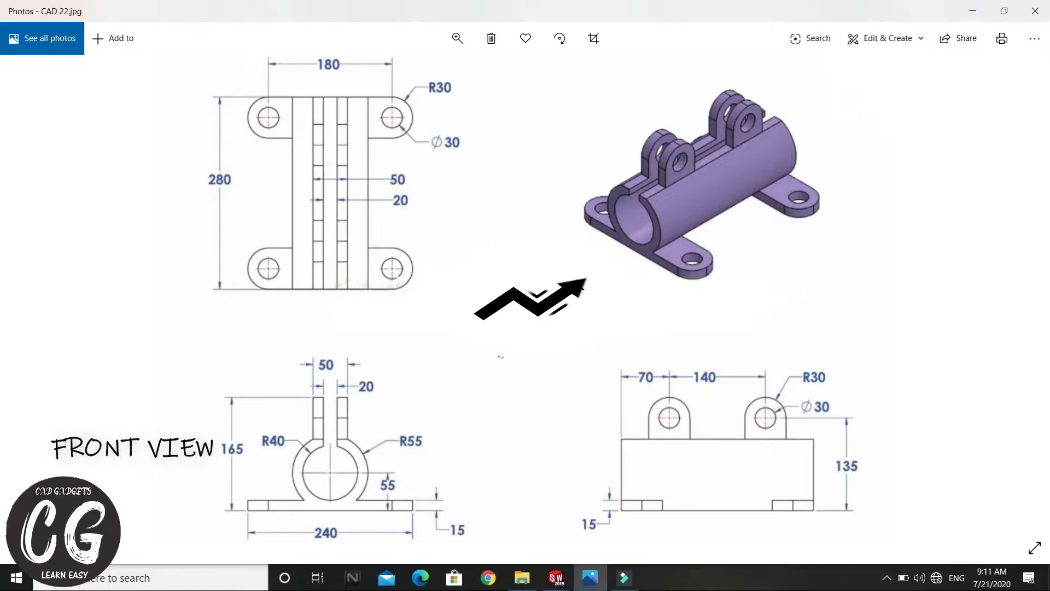
{"action": "left_click", "coordinate": [244, 400]}
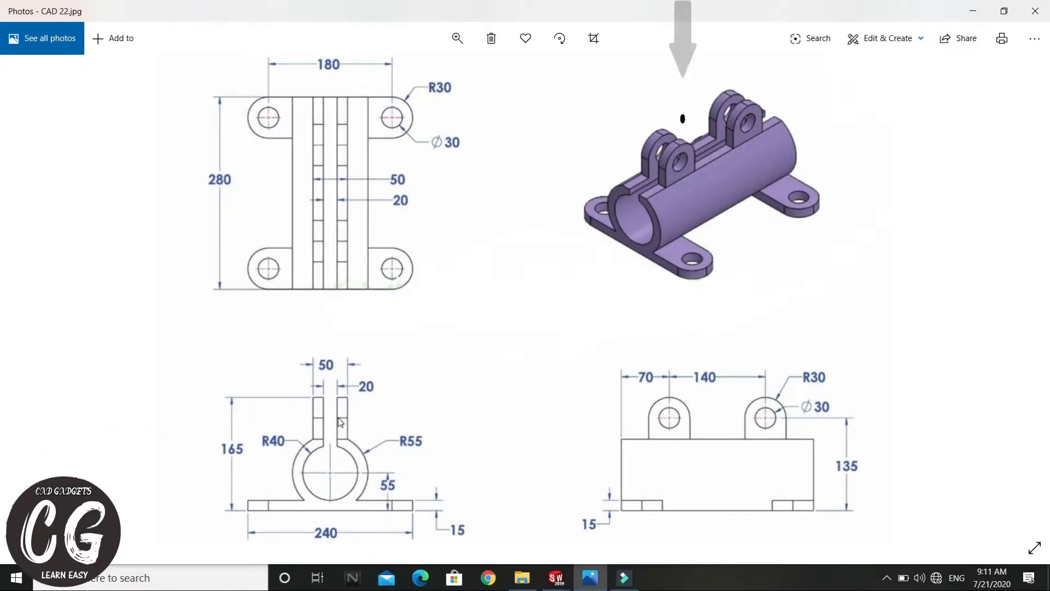
{"action": "left_click", "coordinate": [663, 67]}
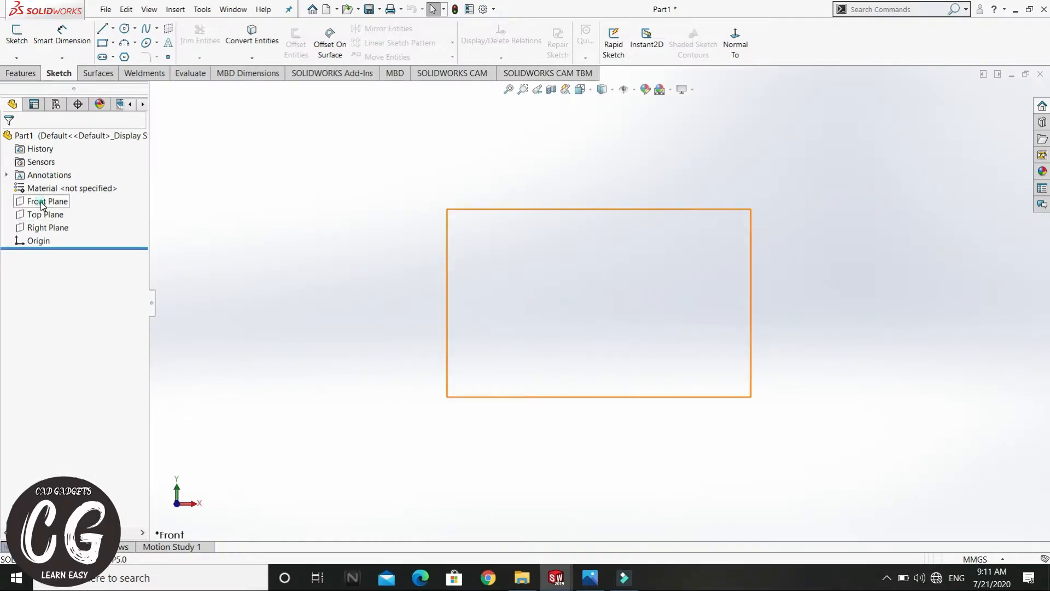
Step: Start a new sketch on the Front Plane in SOLIDWORKS
{"action": "left_click", "coordinate": [44, 202]}
{"action": "right_click", "coordinate": [42, 205]}
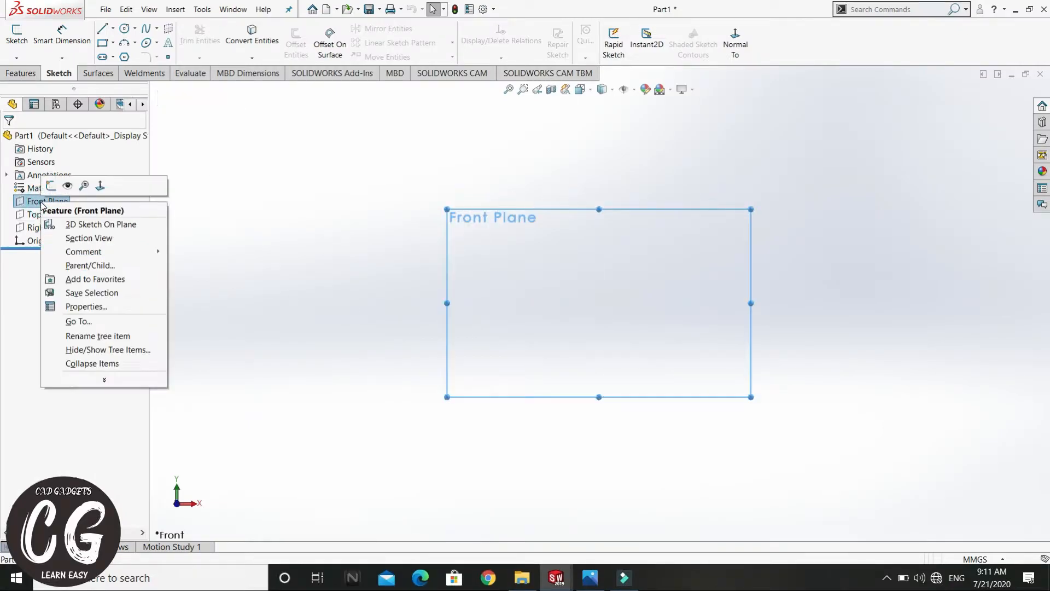
{"action": "left_click", "coordinate": [48, 187]}
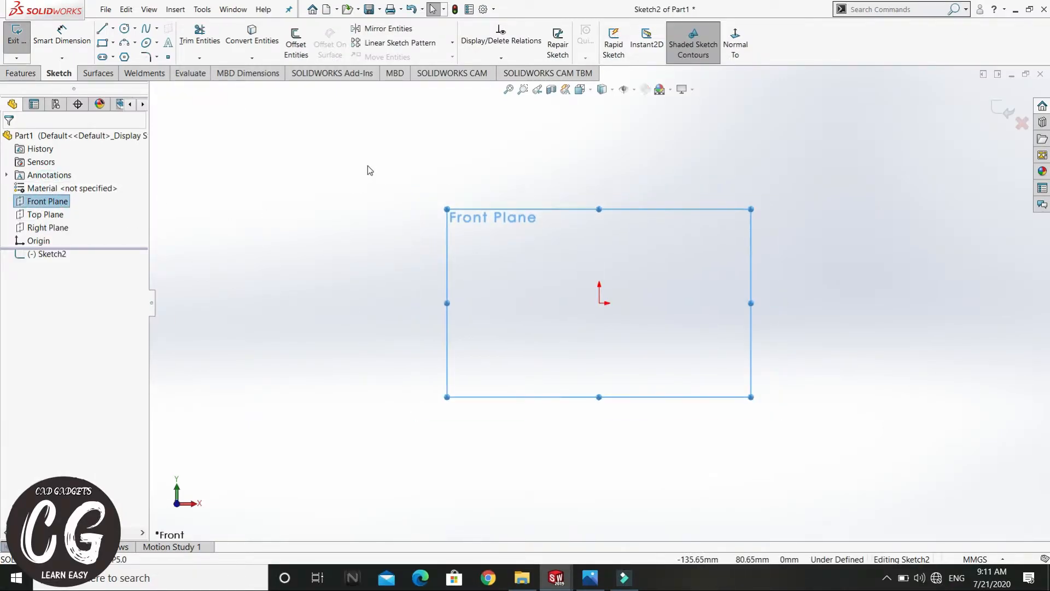
{"action": "left_click", "coordinate": [109, 57]}
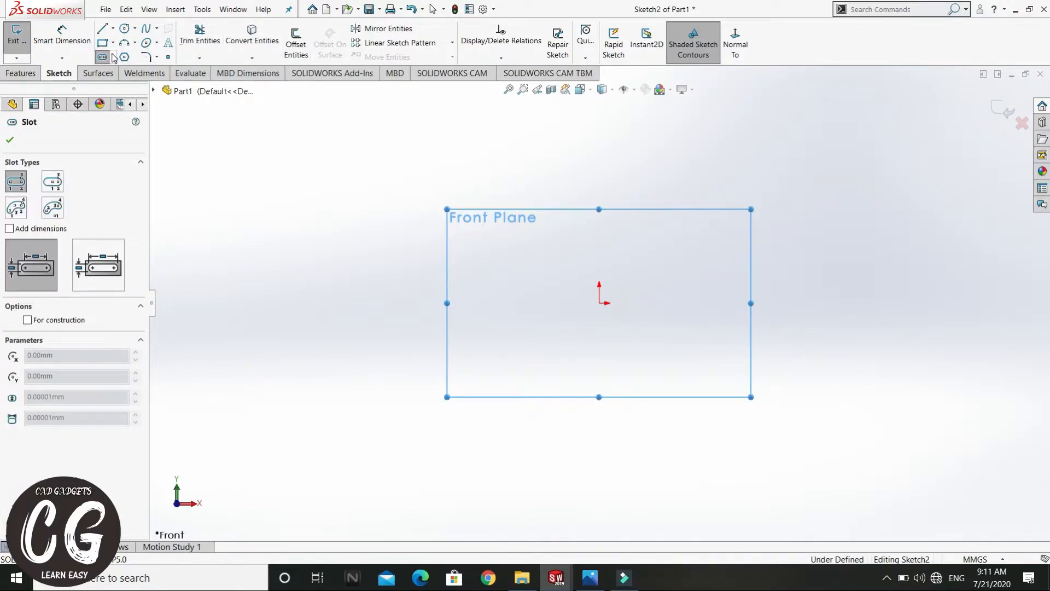
{"action": "left_click", "coordinate": [113, 57]}
{"action": "key", "text": "Escape"}
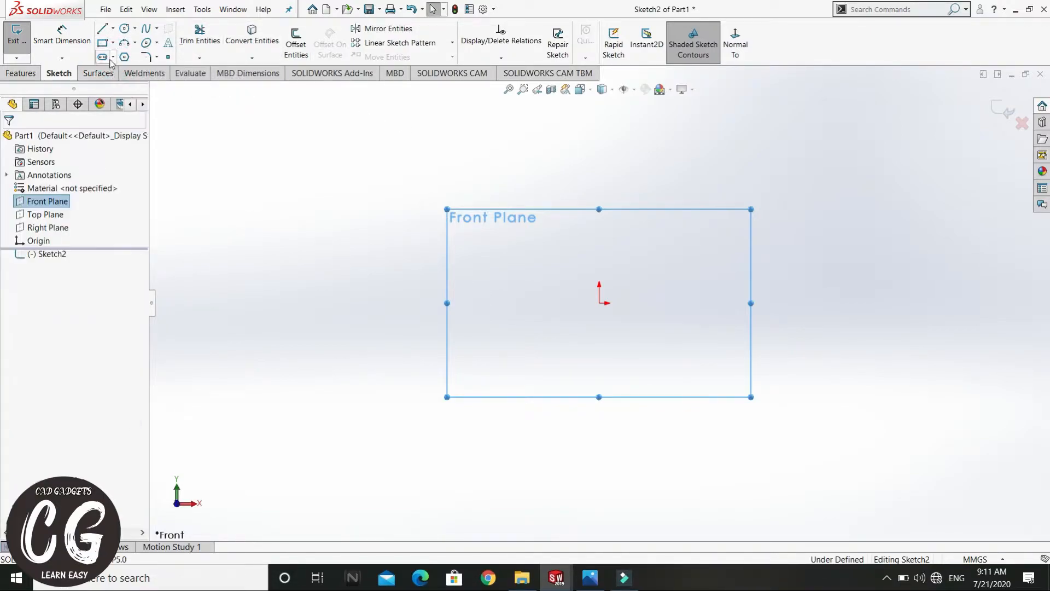
Step: Sketch a horizontal straight slot above the origin, about 201 mm between centres and 38 mm wide
{"action": "left_click", "coordinate": [103, 57]}
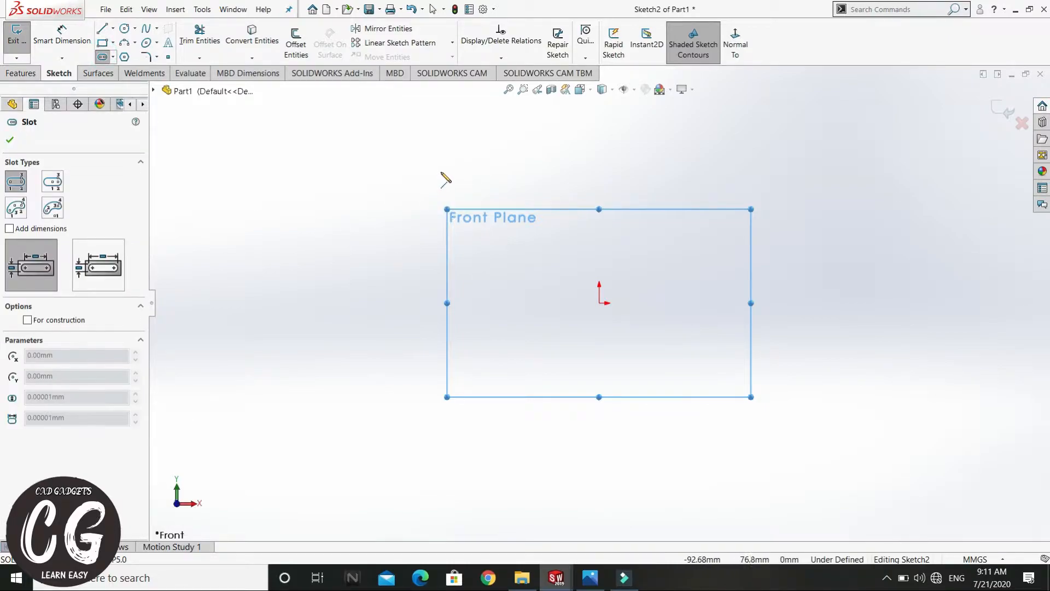
{"action": "left_click", "coordinate": [427, 168]}
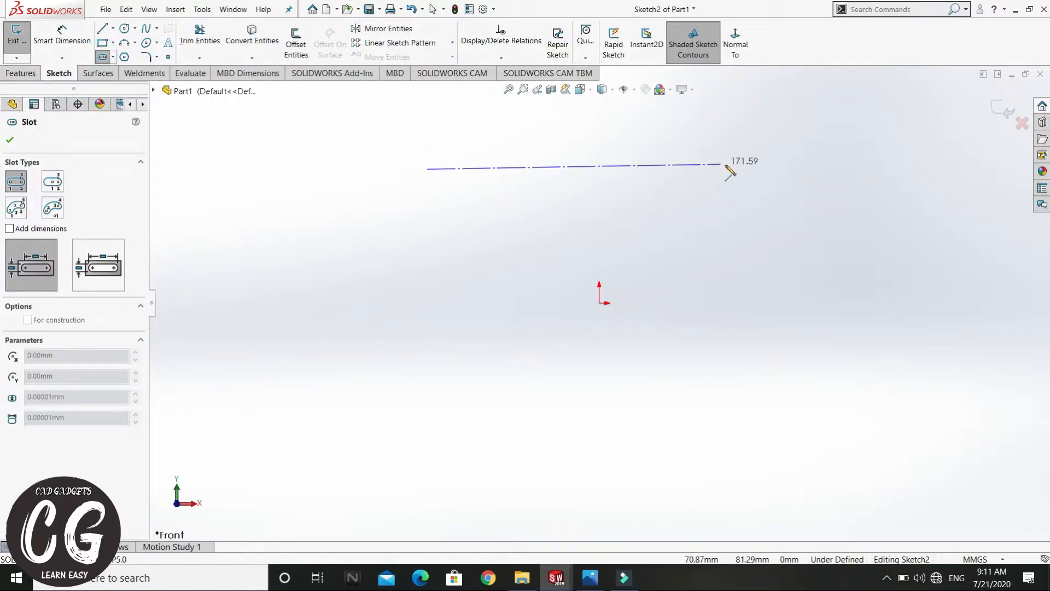
{"action": "left_click", "coordinate": [771, 169]}
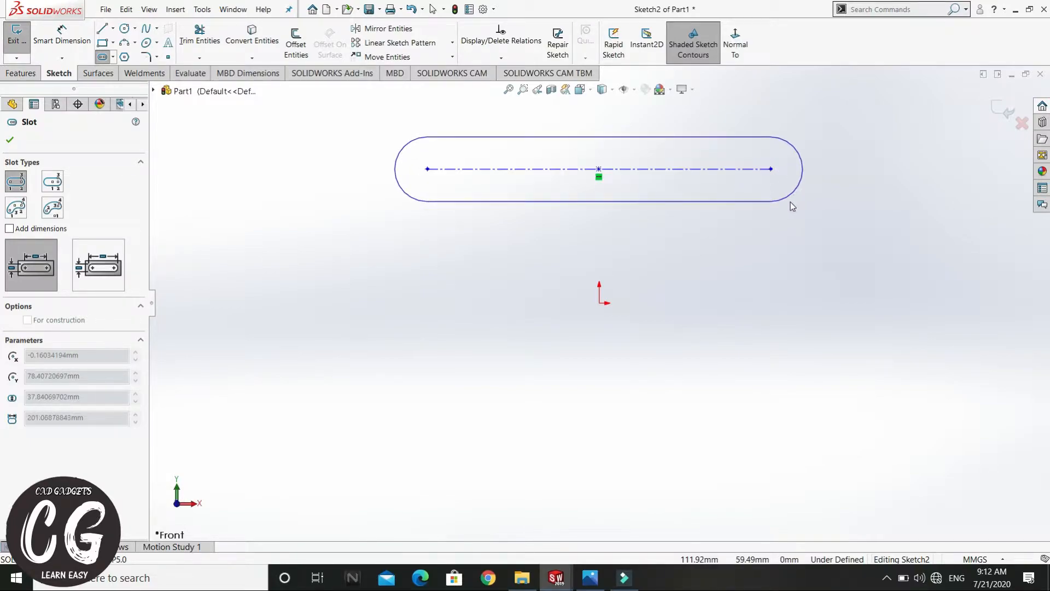
{"action": "left_click", "coordinate": [790, 202]}
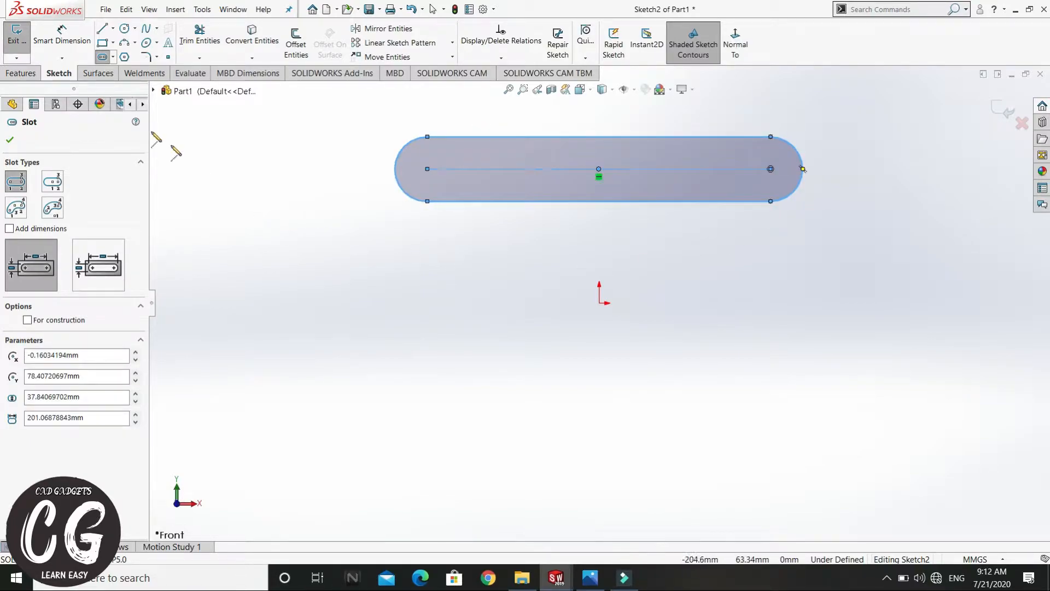
Step: Sketch a circle at each arc centre of the slot, about 9.6 mm radius on the left and 11 mm on the right
{"action": "left_click", "coordinate": [124, 28]}
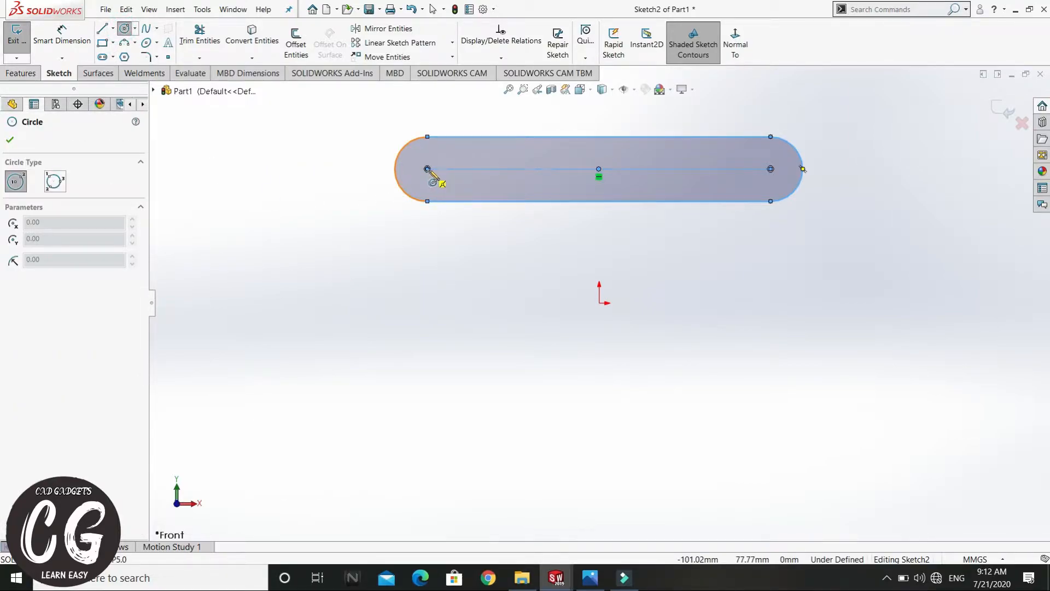
{"action": "left_click", "coordinate": [428, 170]}
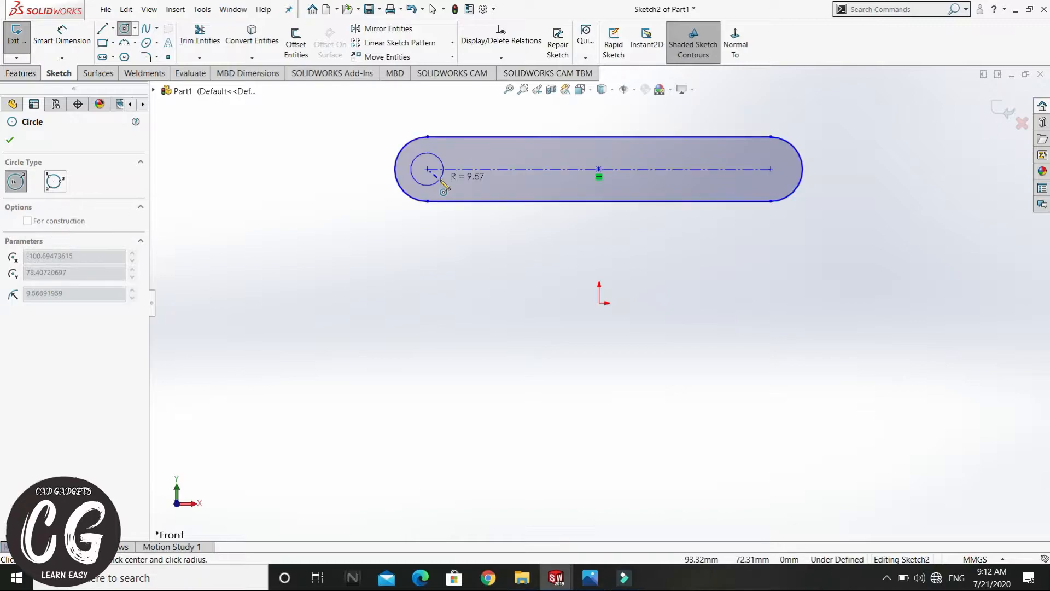
{"action": "left_click", "coordinate": [441, 181]}
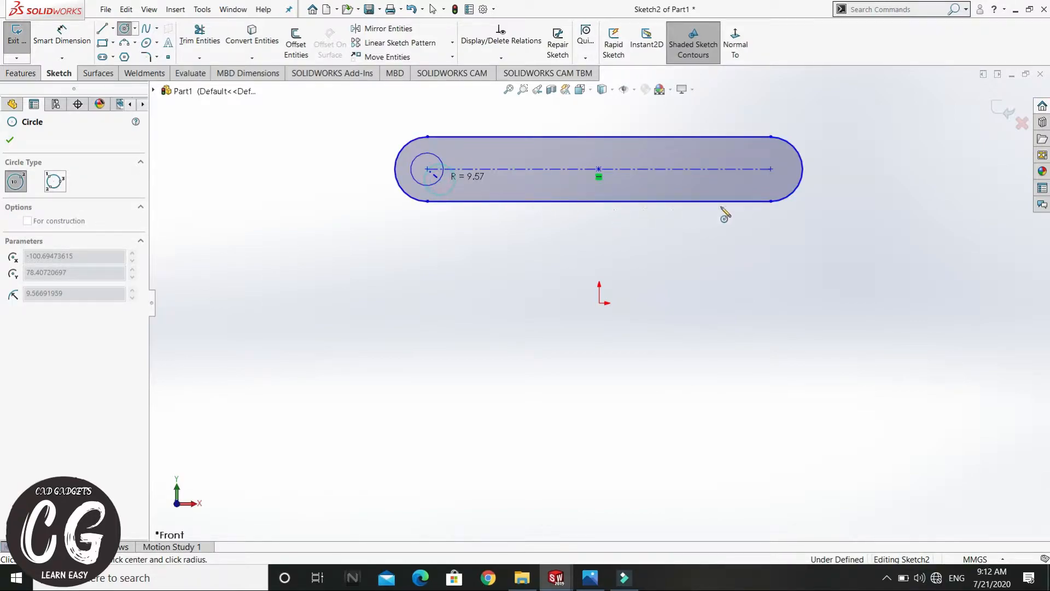
{"action": "left_click", "coordinate": [770, 169]}
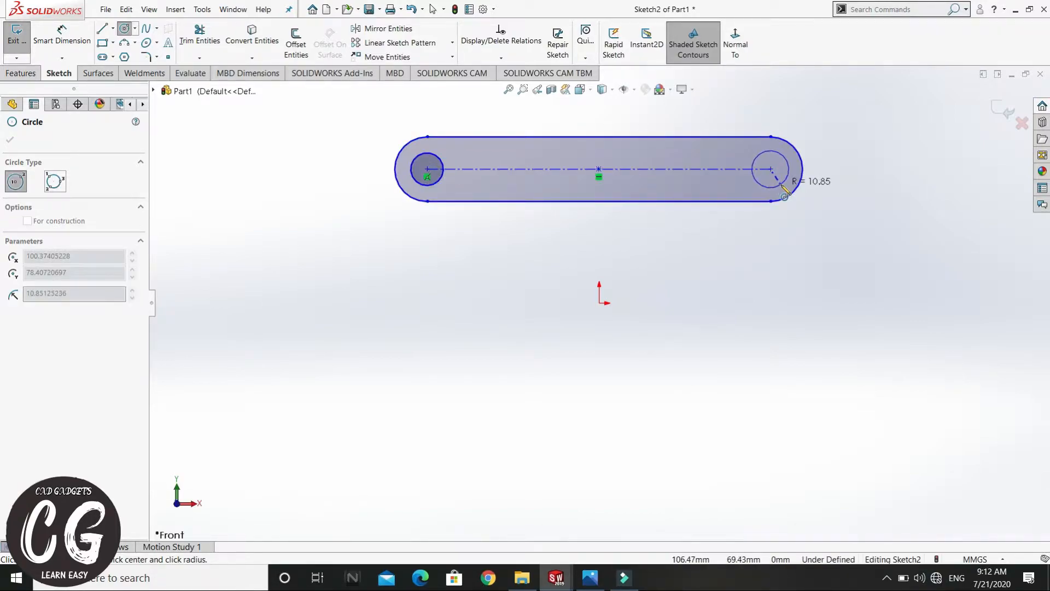
{"action": "left_click", "coordinate": [788, 175]}
Step: Check the reference drawing and dimension the slot's right end arc to a radius of 30 mm
{"action": "left_click", "coordinate": [77, 46]}
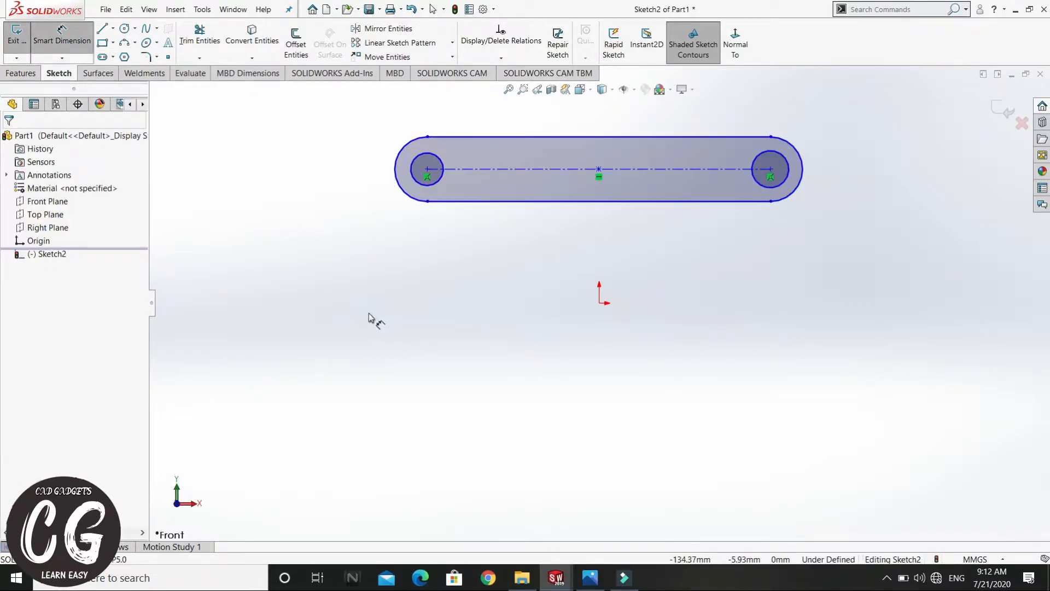
{"action": "key", "text": "alt+Tab"}
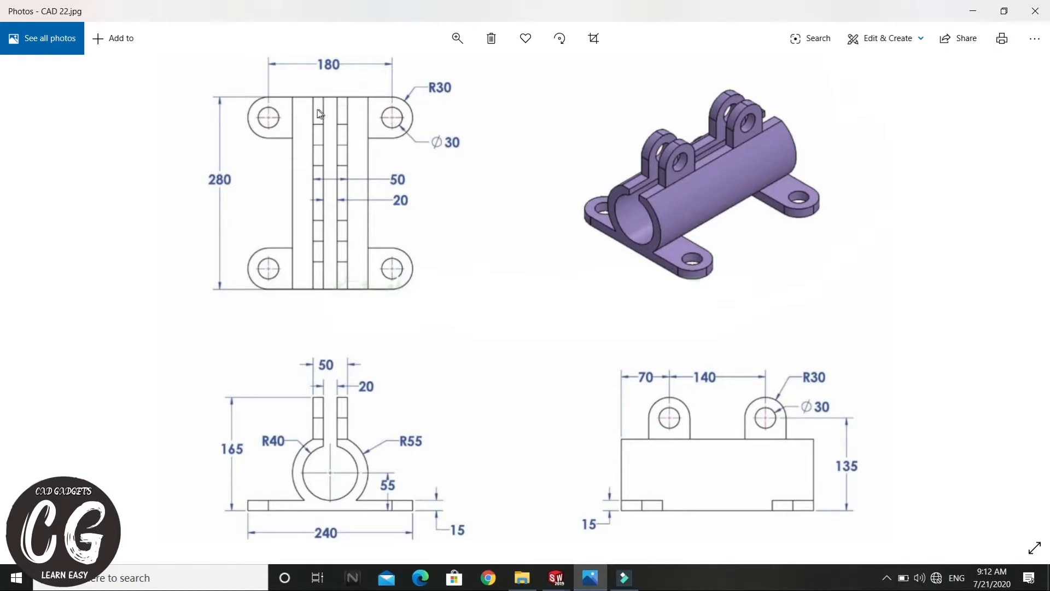
{"action": "key", "text": "alt+Tab"}
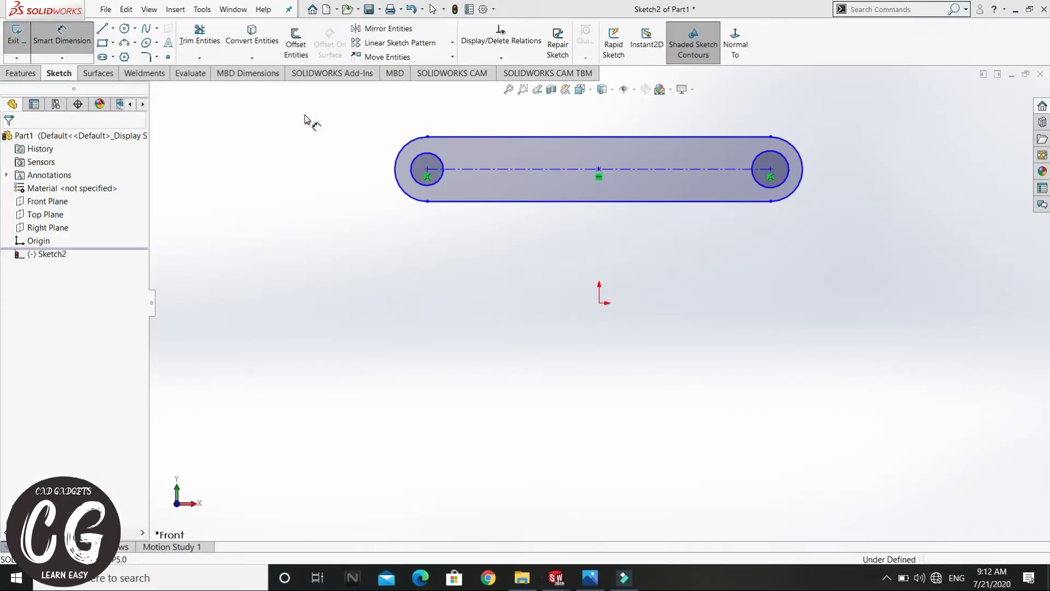
{"action": "left_click", "coordinate": [800, 156]}
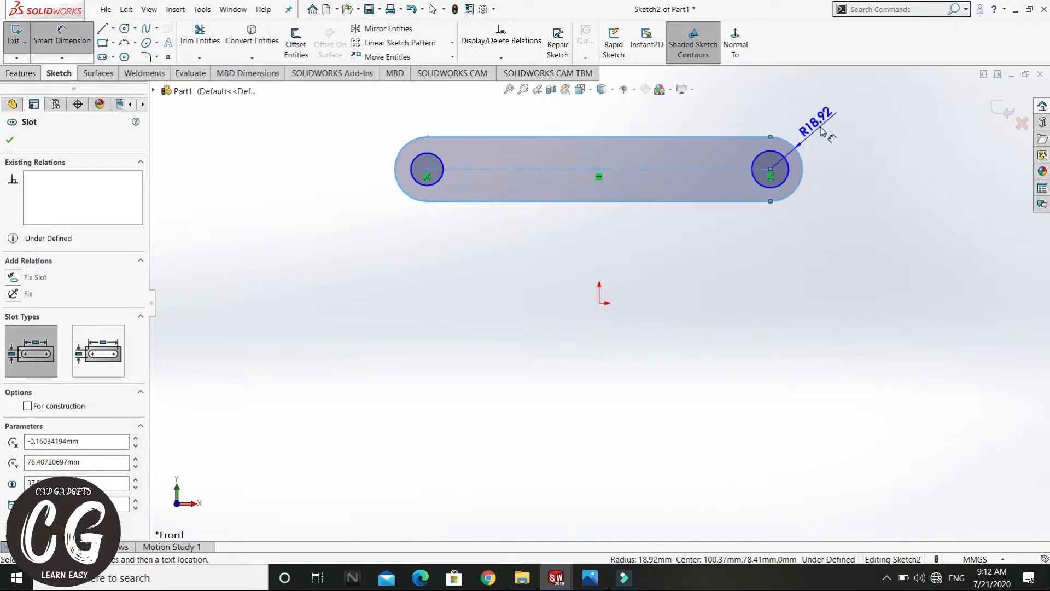
{"action": "left_click", "coordinate": [822, 132]}
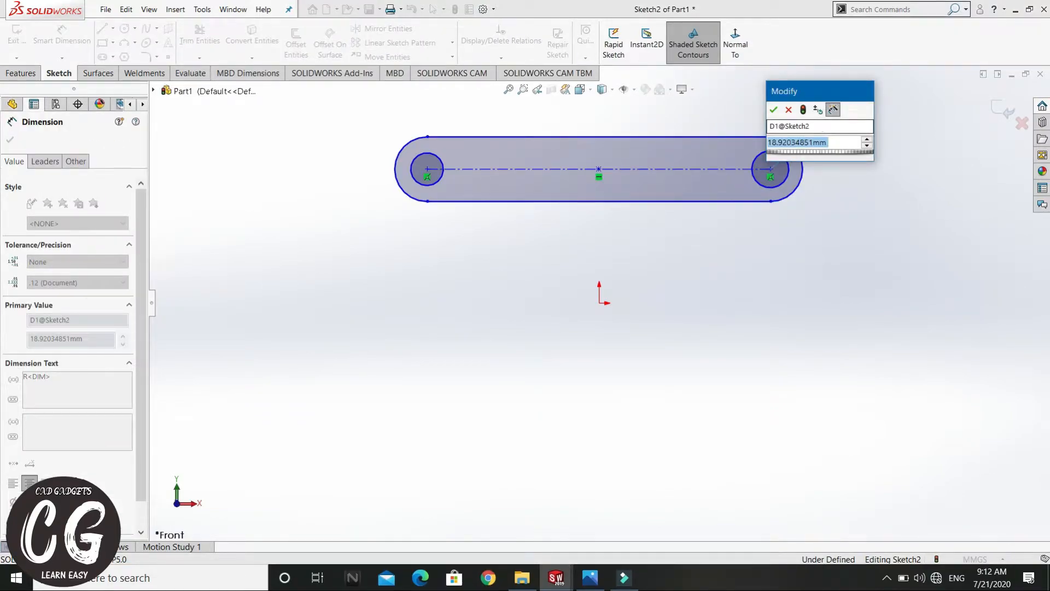
{"action": "type", "text": "30"}
{"action": "key", "text": "Return"}
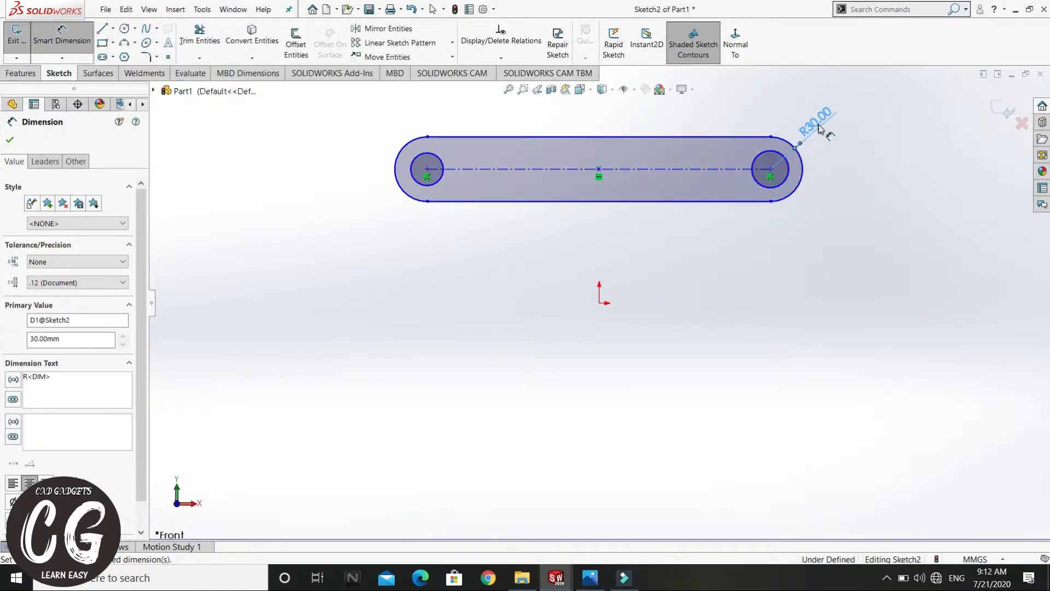
Step: Dimension the right circle in the slot to a diameter of 30 mm
{"action": "left_click", "coordinate": [788, 181]}
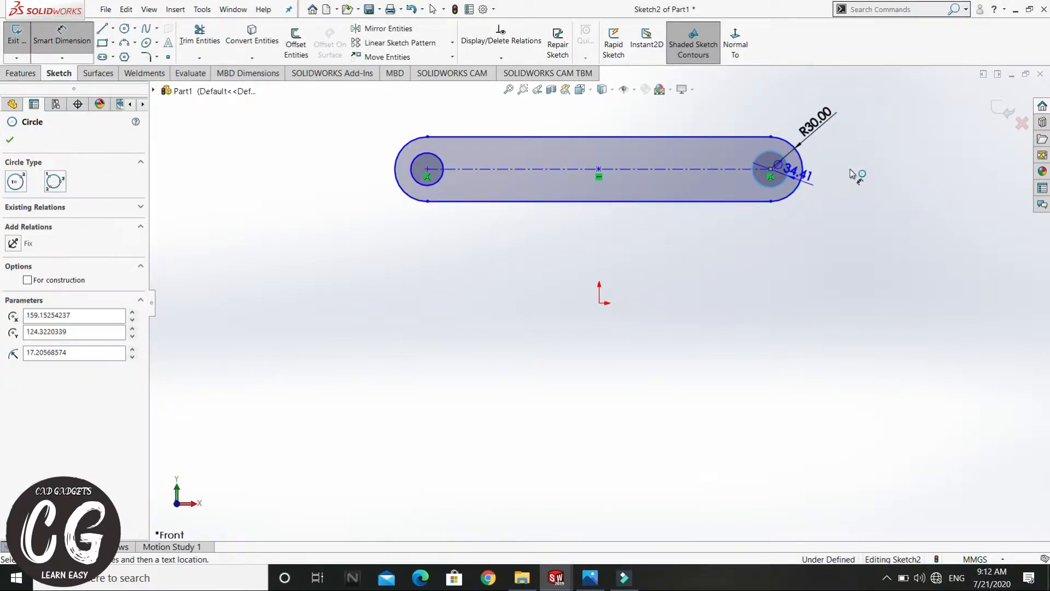
{"action": "left_click", "coordinate": [857, 167]}
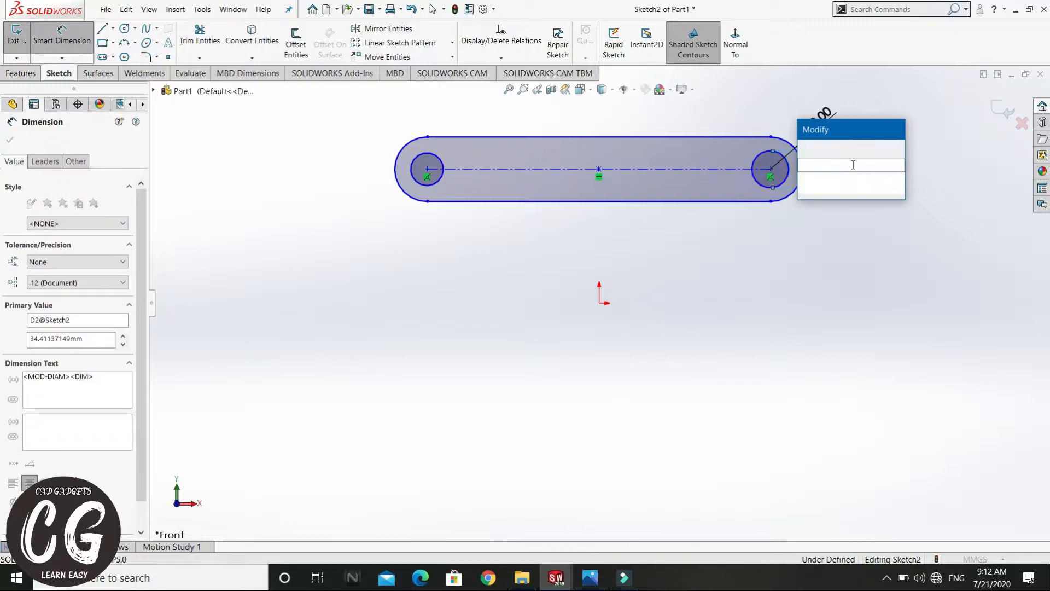
{"action": "type", "text": "30"}
{"action": "key", "text": "Return"}
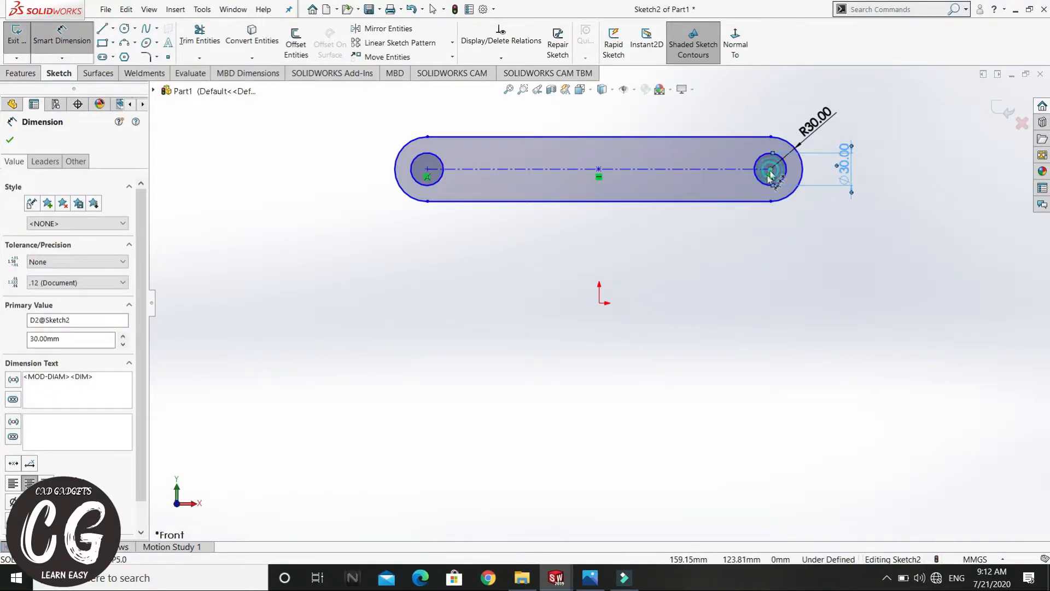
Step: Dimension the horizontal distance between the two circle centres to 180 mm
{"action": "left_click", "coordinate": [464, 202]}
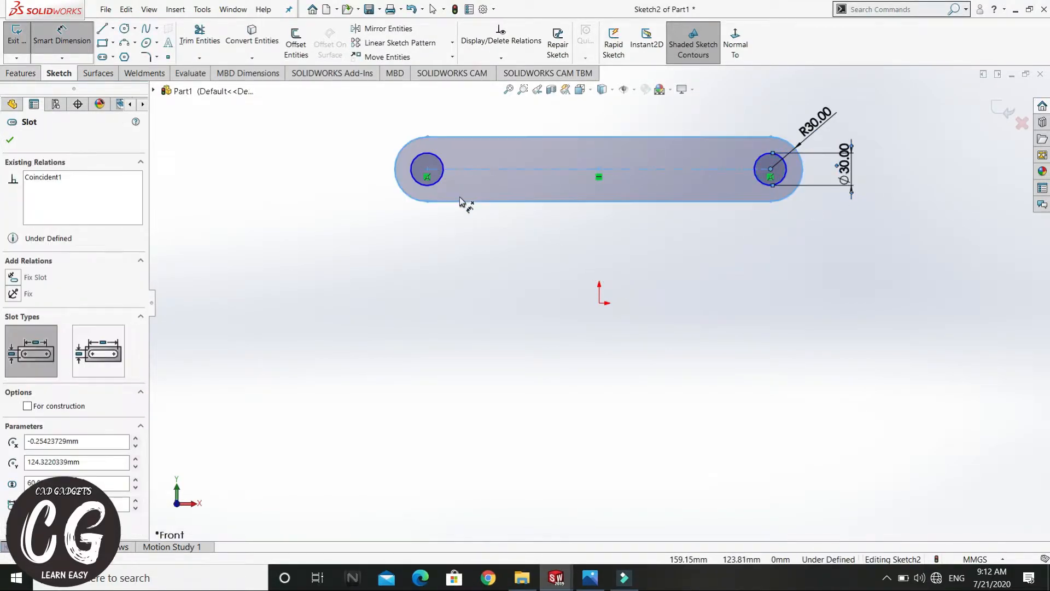
{"action": "left_click", "coordinate": [428, 170]}
{"action": "left_click", "coordinate": [770, 170]}
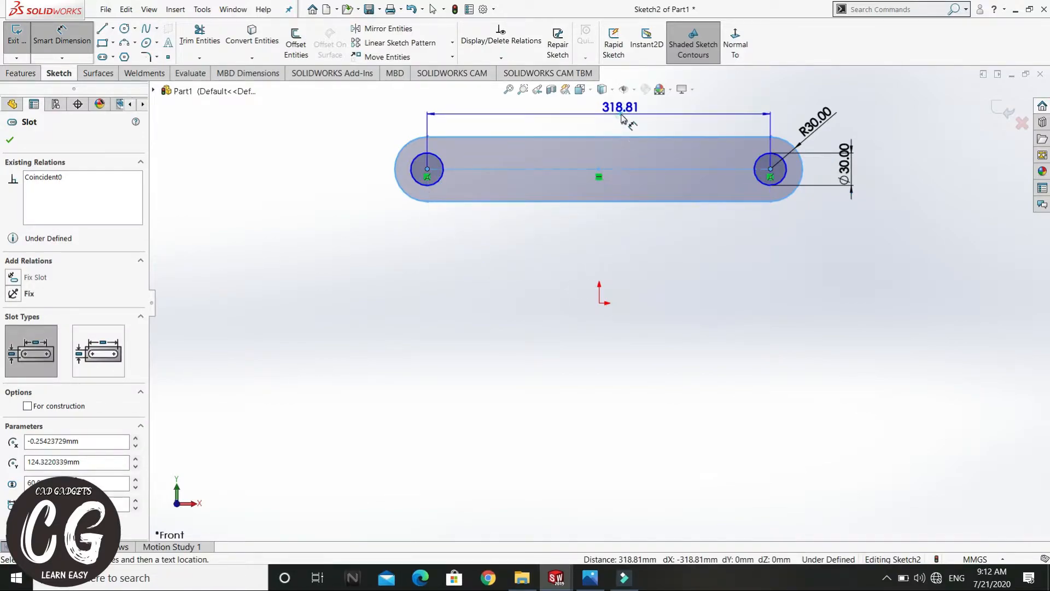
{"action": "left_click", "coordinate": [622, 118]}
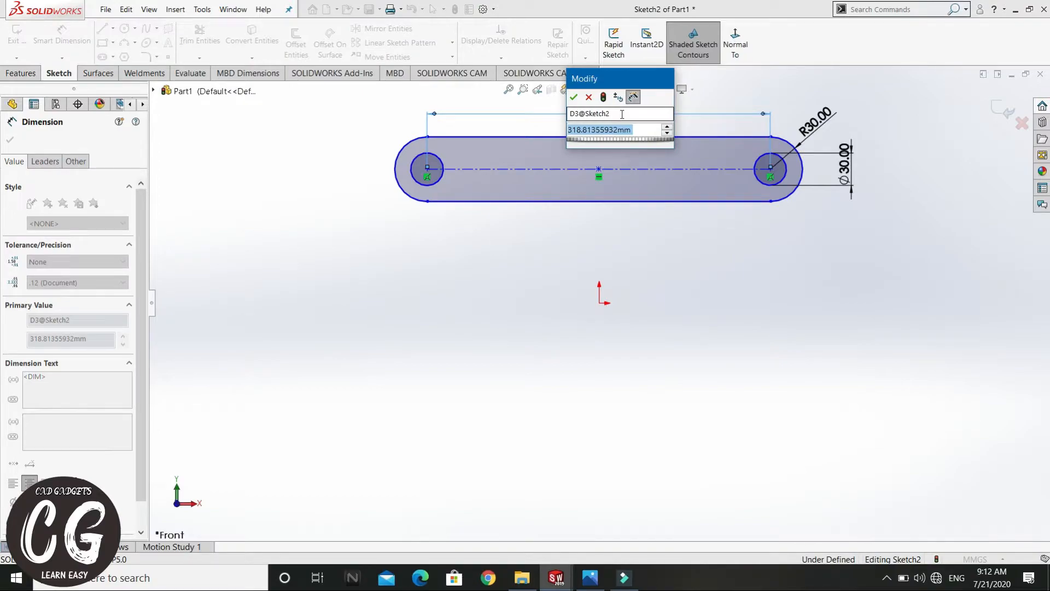
{"action": "type", "text": "180"}
{"action": "key", "text": "Return"}
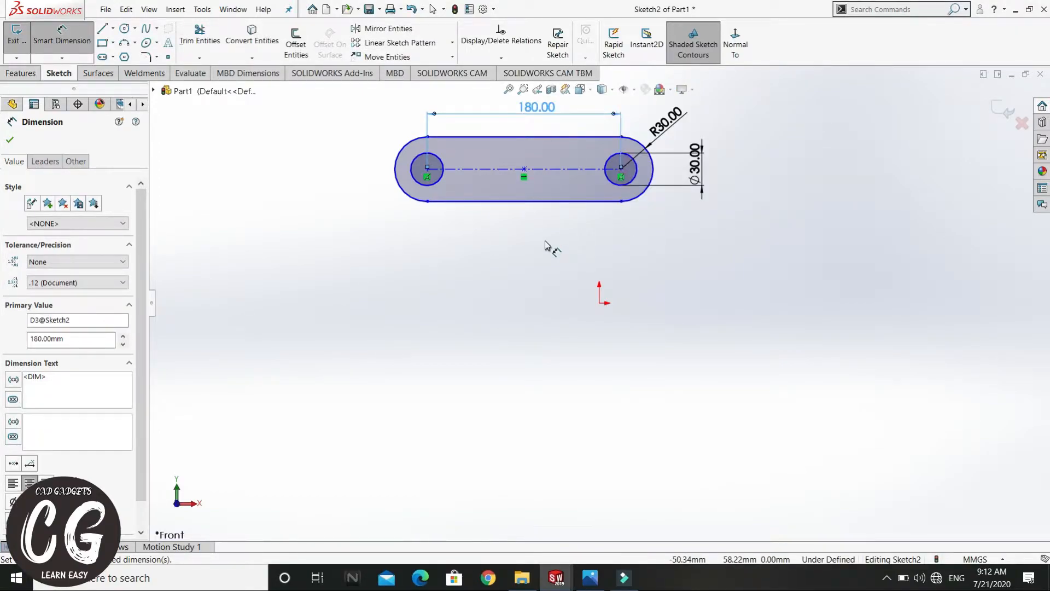
{"action": "right_click", "coordinate": [775, 267]}
{"action": "left_click", "coordinate": [774, 266]}
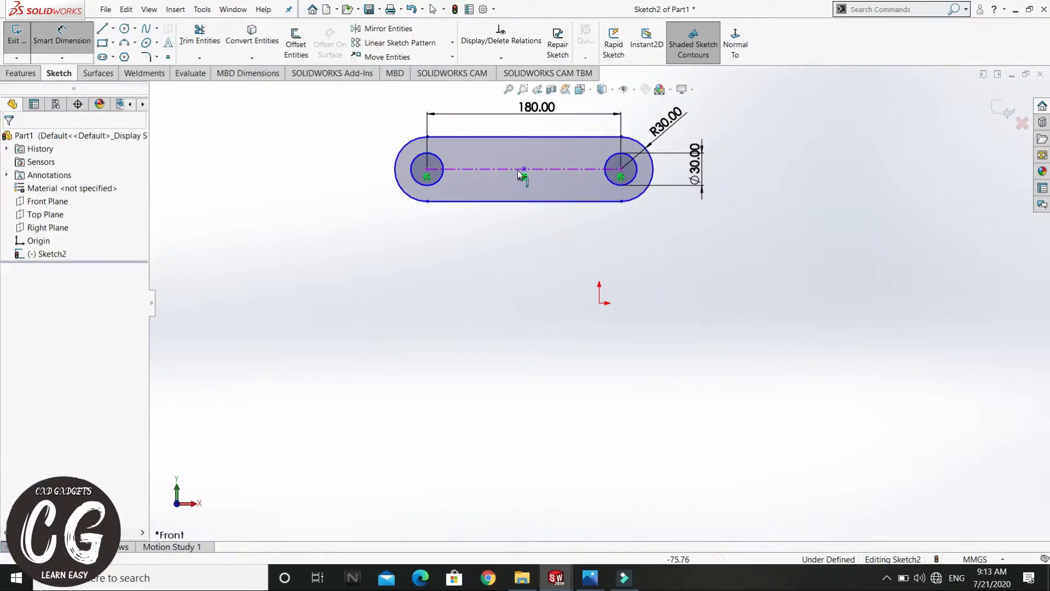
Step: Move the slot closer above the origin and set the horizontal distance from the origin to the right circle's centre to 90 mm
{"action": "left_click_drag", "start_coordinate": [536, 173], "coordinate": [593, 198]}
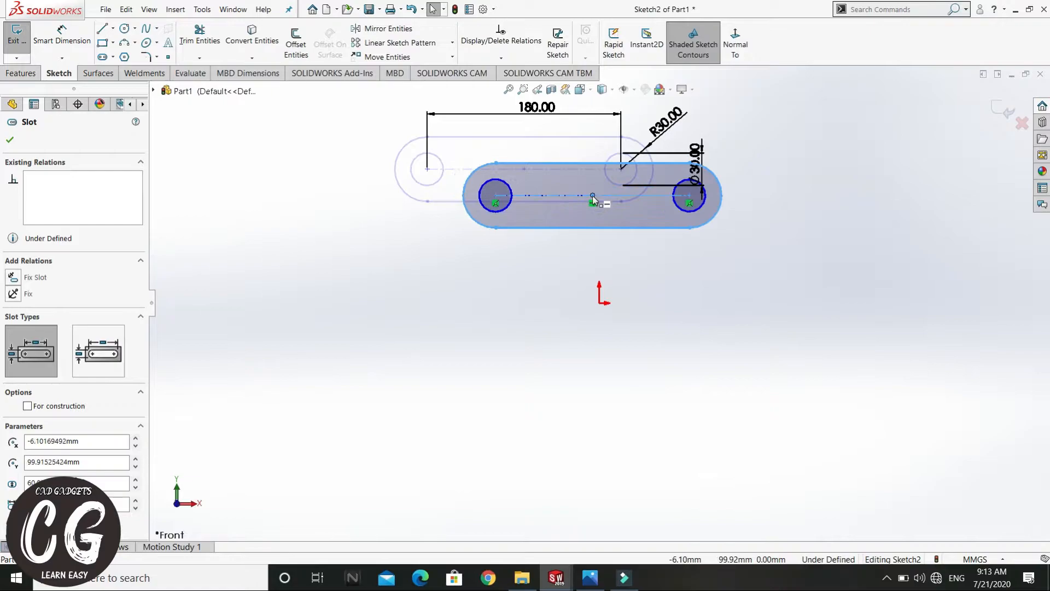
{"action": "key", "text": "Escape"}
{"action": "left_click", "coordinate": [82, 43]}
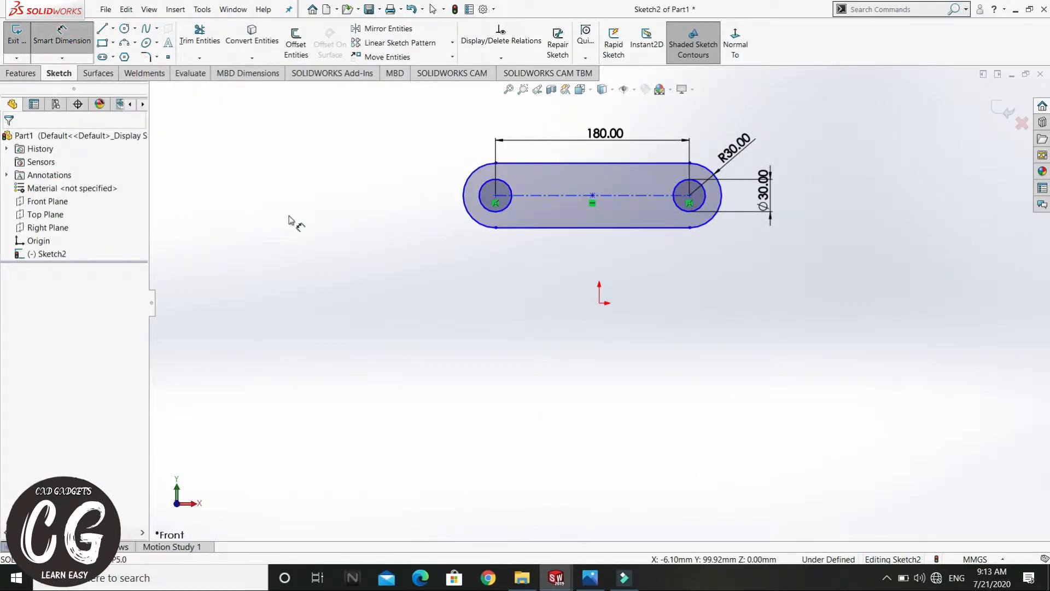
{"action": "left_click", "coordinate": [690, 197]}
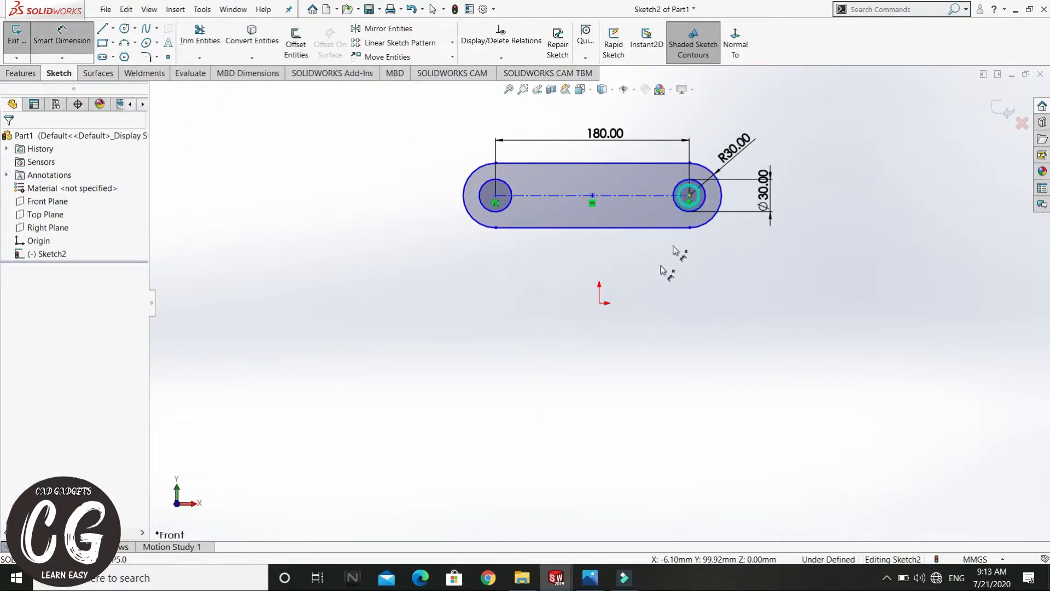
{"action": "left_click", "coordinate": [600, 304]}
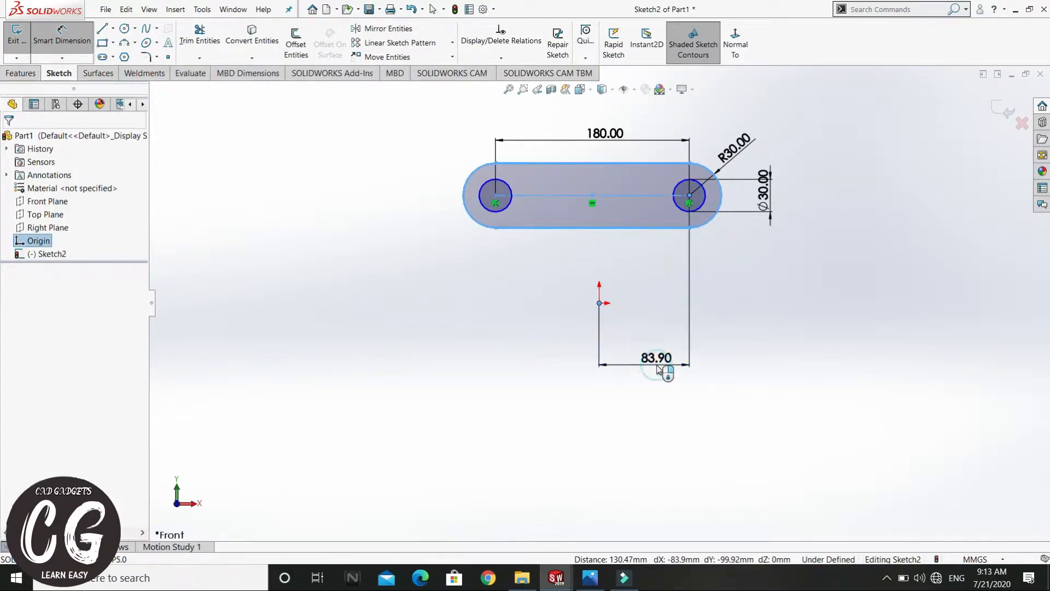
{"action": "left_click", "coordinate": [658, 370]}
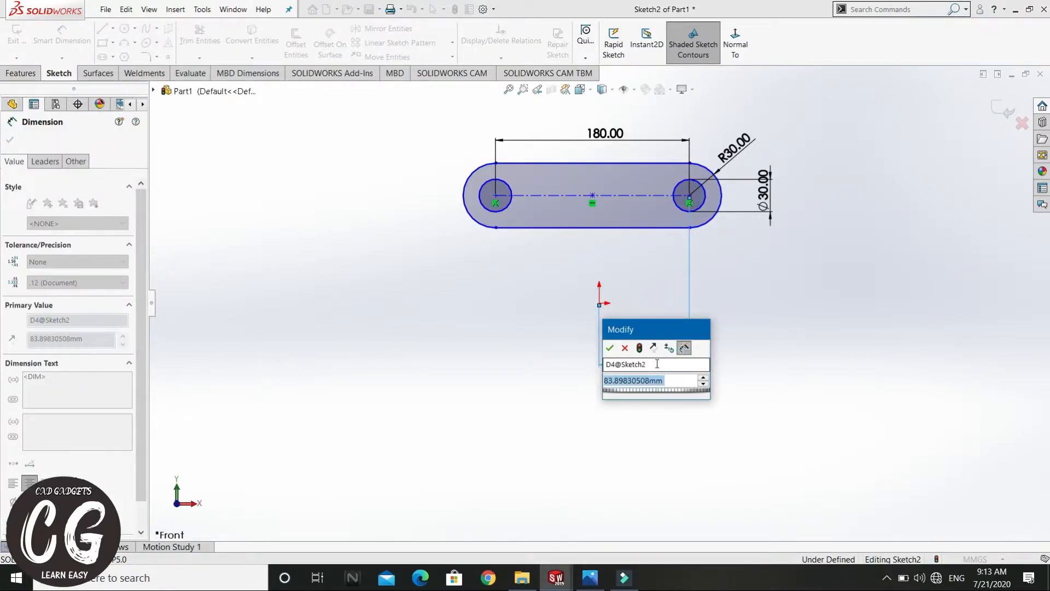
{"action": "type", "text": "90"}
{"action": "key", "text": "Return"}
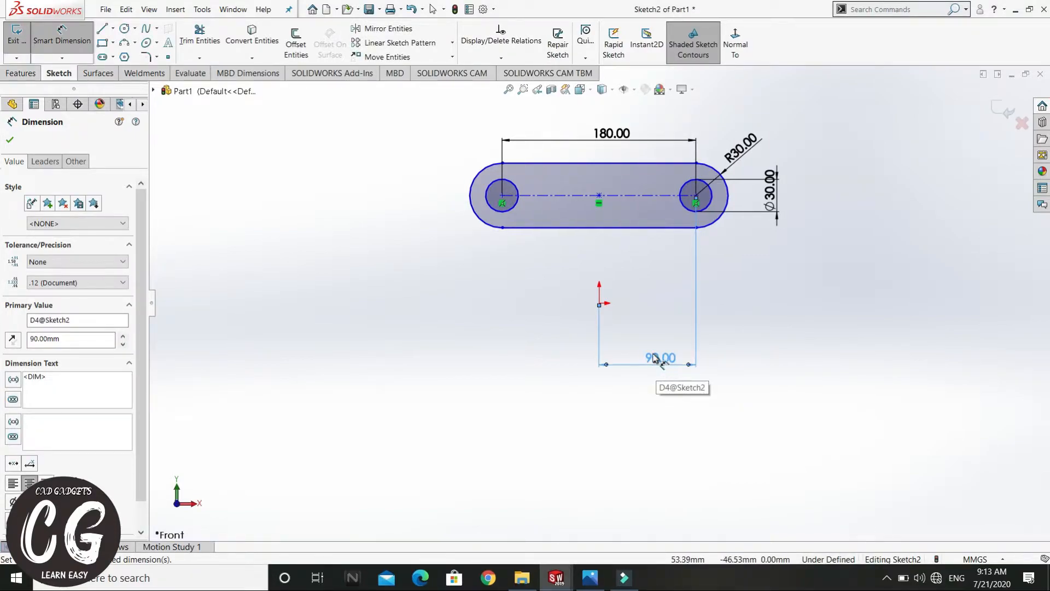
Step: Check the overall length in the reference drawing and dimension the vertical distance from the origin to the slot's upper edge to 140 mm
{"action": "key", "text": "alt+Tab"}
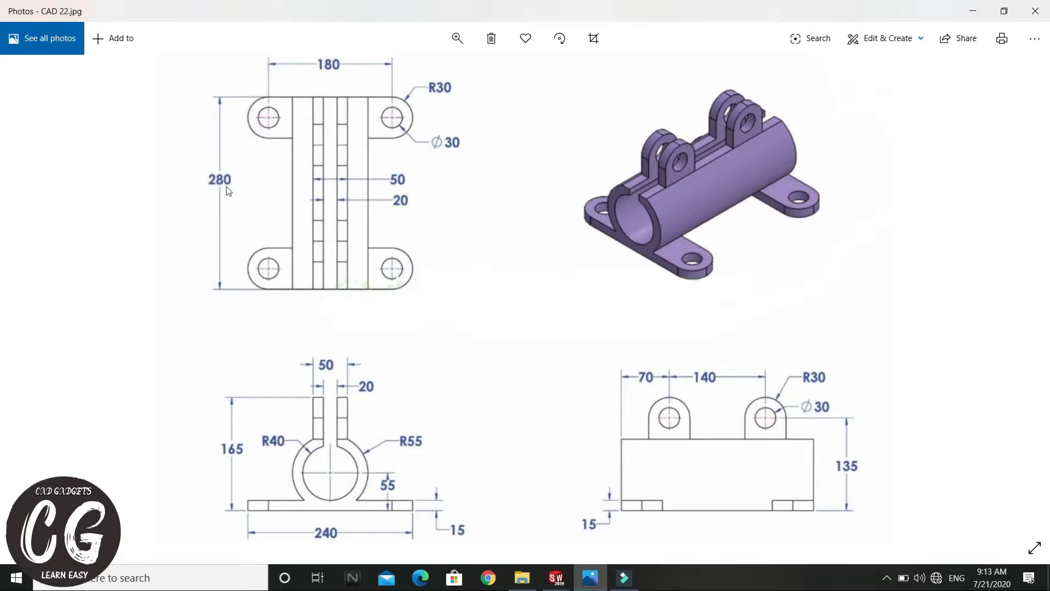
{"action": "key", "text": "alt+Tab"}
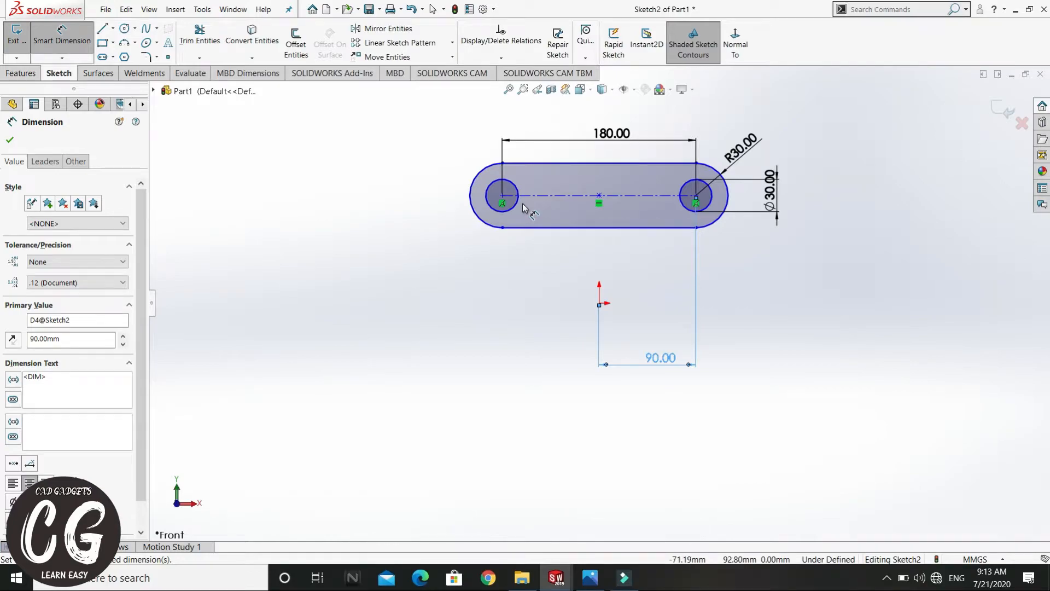
{"action": "key", "text": "alt+Tab"}
{"action": "key", "text": "alt+Tab"}
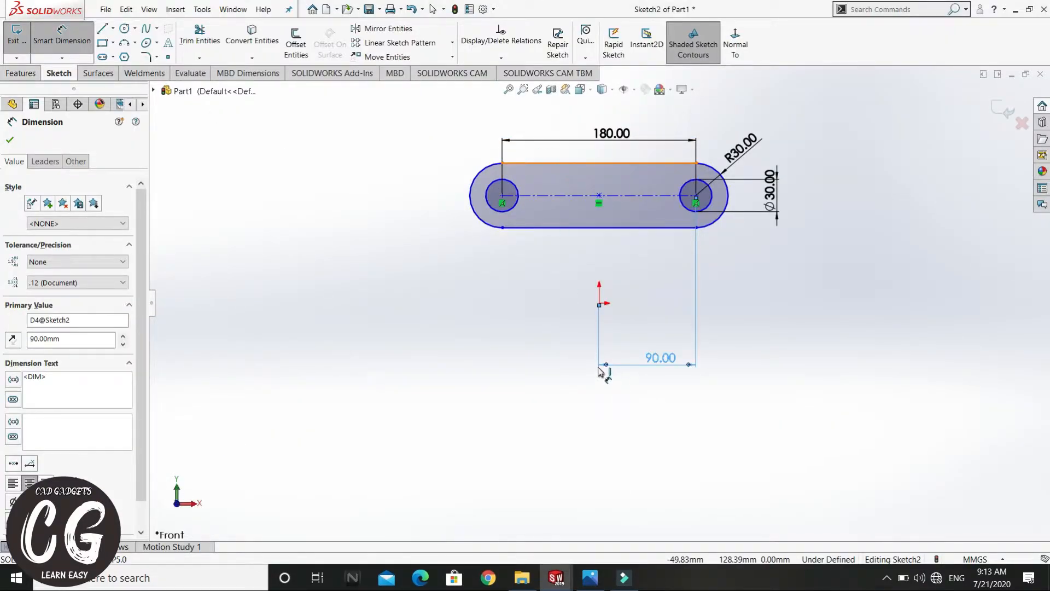
{"action": "left_click", "coordinate": [547, 162]}
{"action": "left_click", "coordinate": [600, 303]}
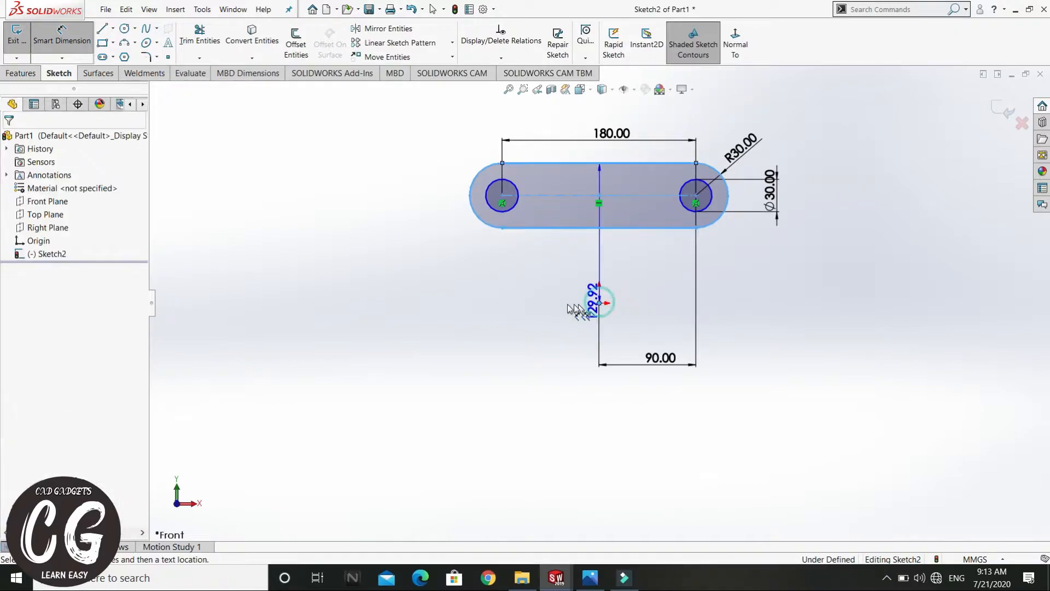
{"action": "left_click", "coordinate": [411, 279]}
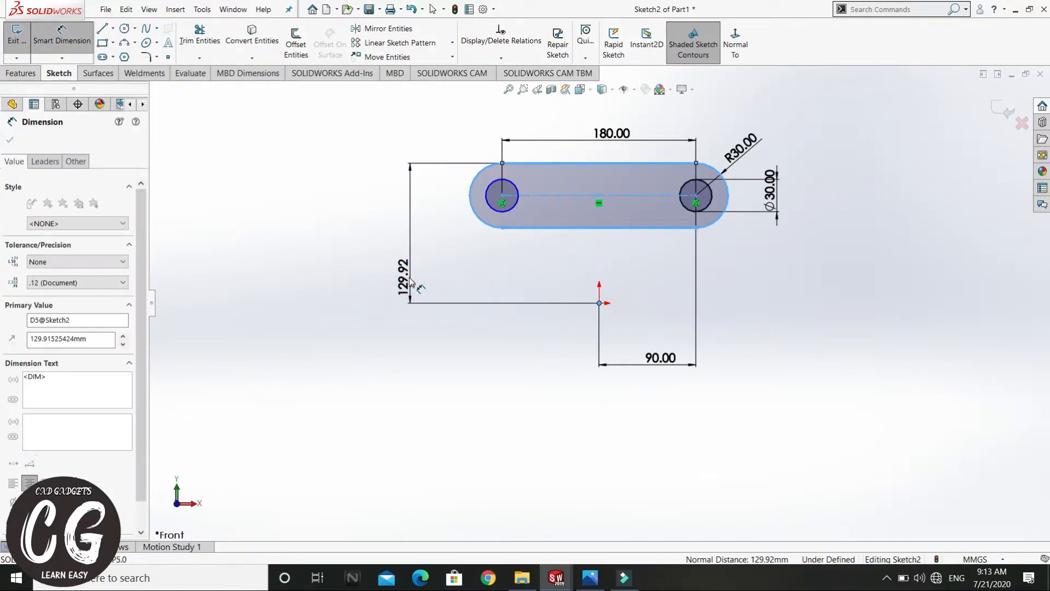
{"action": "type", "text": "14"}
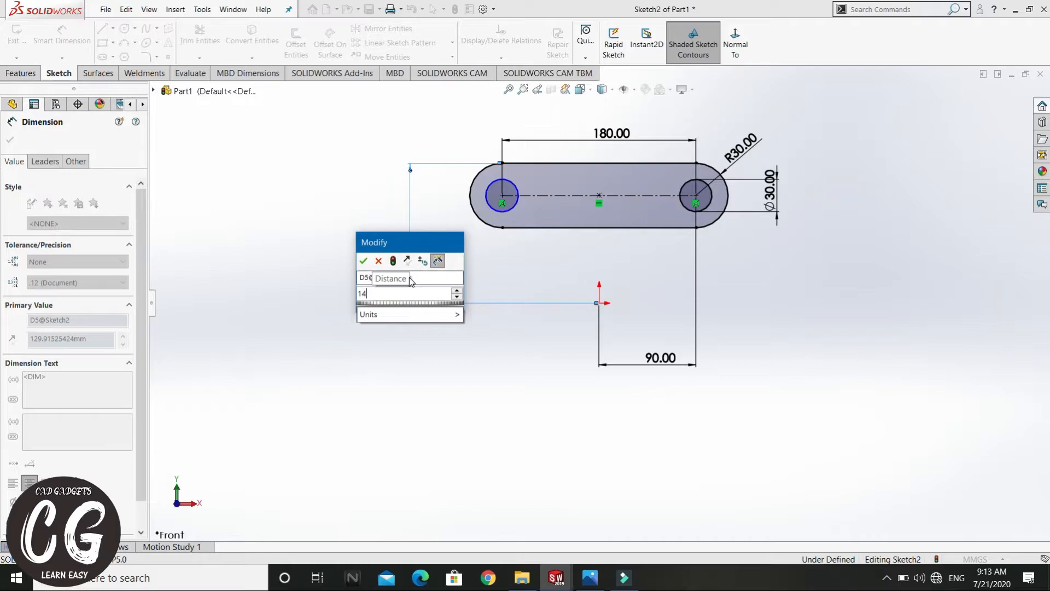
{"action": "type", "text": "0"}
{"action": "key", "text": "Return"}
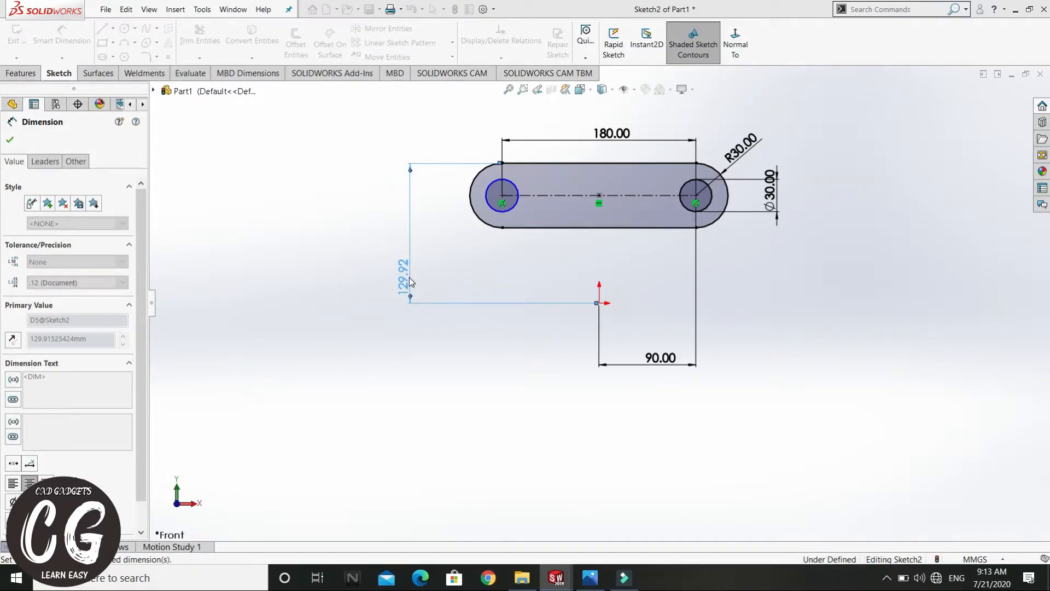
Step: Dimension the left circle in the slot to a diameter of 30 mm and finish dimensioning
{"action": "left_click", "coordinate": [496, 198]}
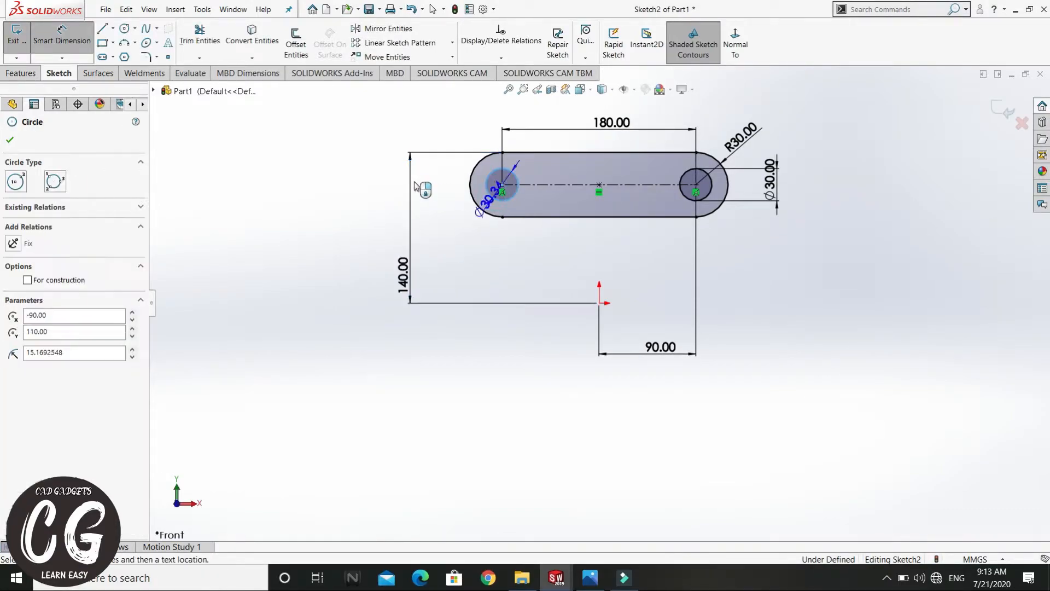
{"action": "left_click", "coordinate": [436, 180]}
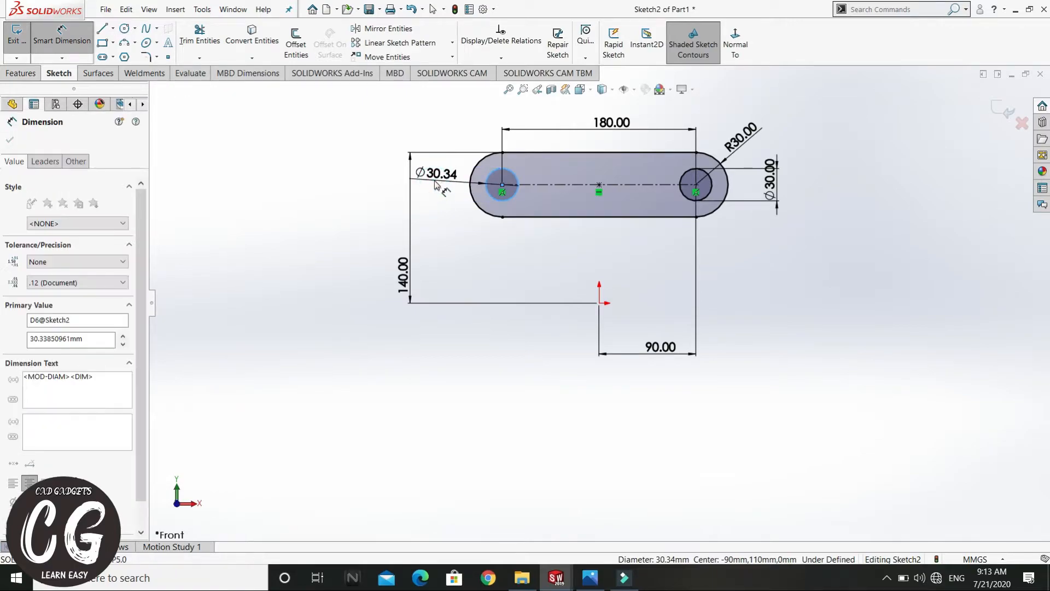
{"action": "type", "text": "30"}
{"action": "key", "text": "Return"}
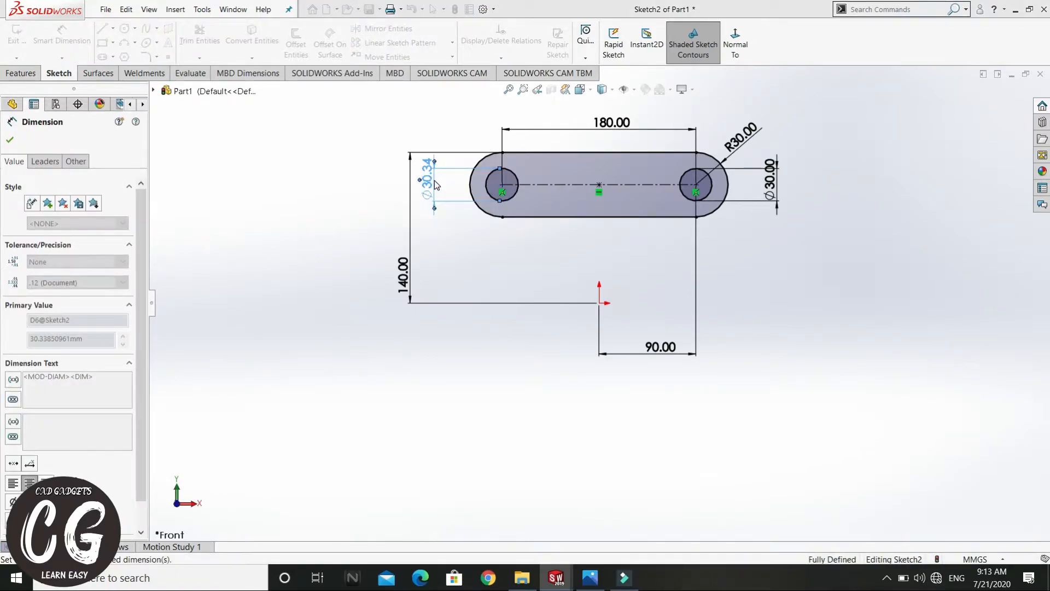
{"action": "right_click", "coordinate": [906, 221]}
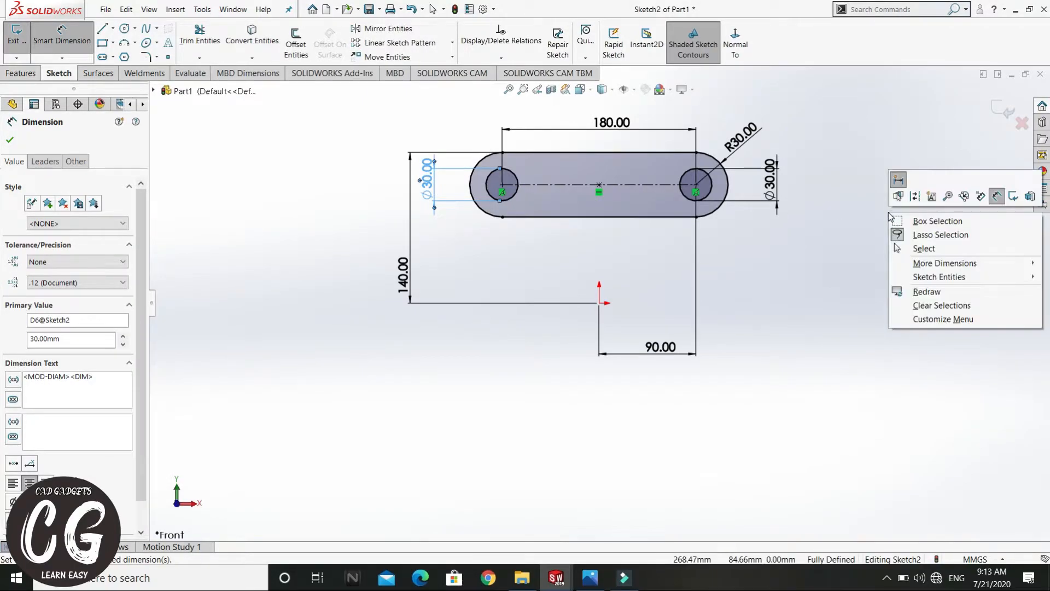
{"action": "left_click", "coordinate": [924, 249]}
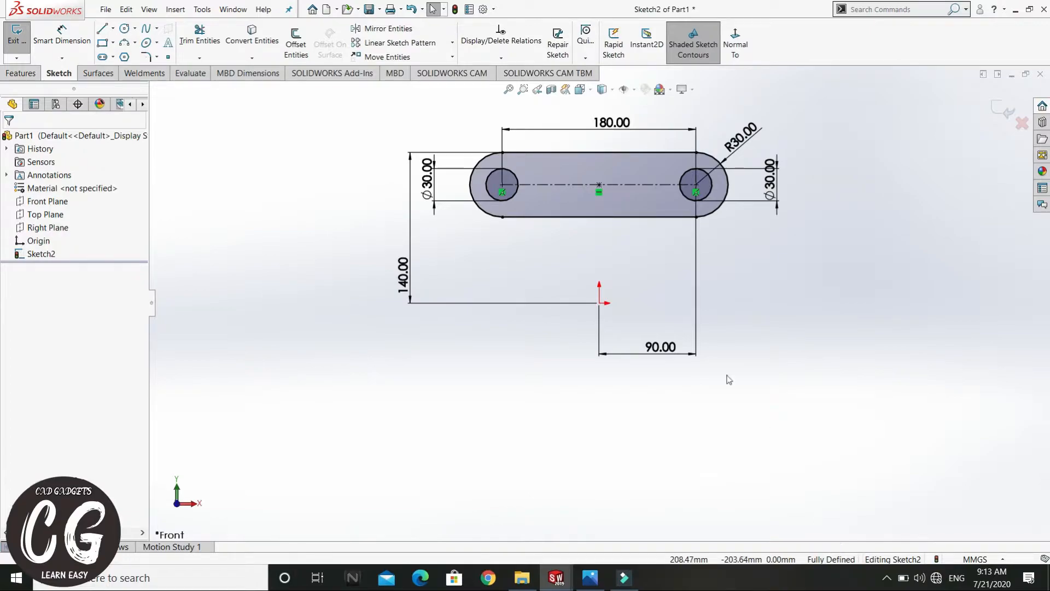
Step: Mirror the slot and both of its circles about the Top Plane, keeping the originals, and exit the sketch
{"action": "scroll", "coordinate": [601, 298], "scroll_direction": "up", "scroll_amount": 1}
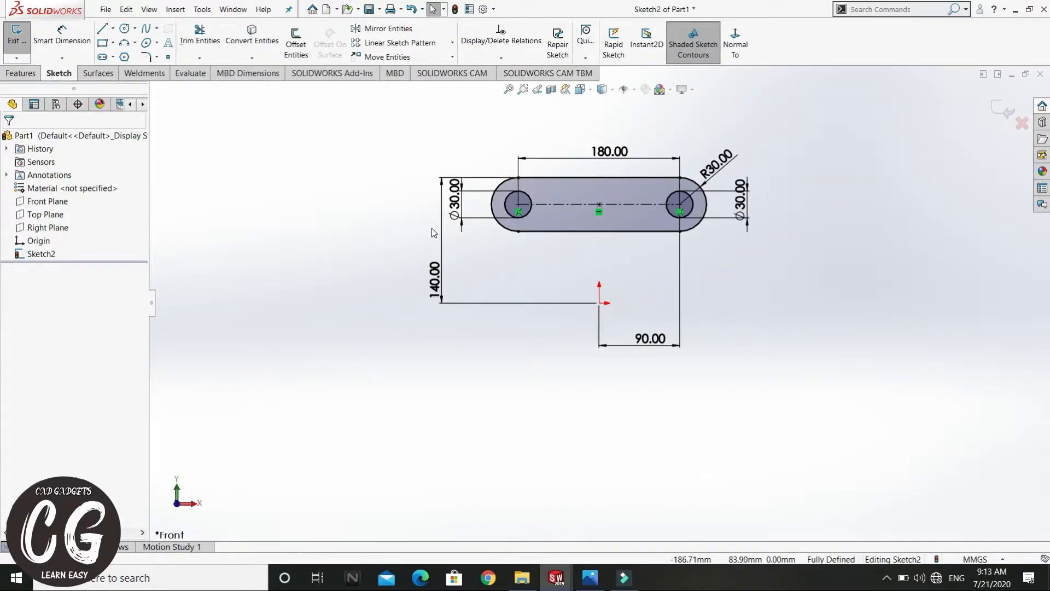
{"action": "left_click", "coordinate": [562, 230]}
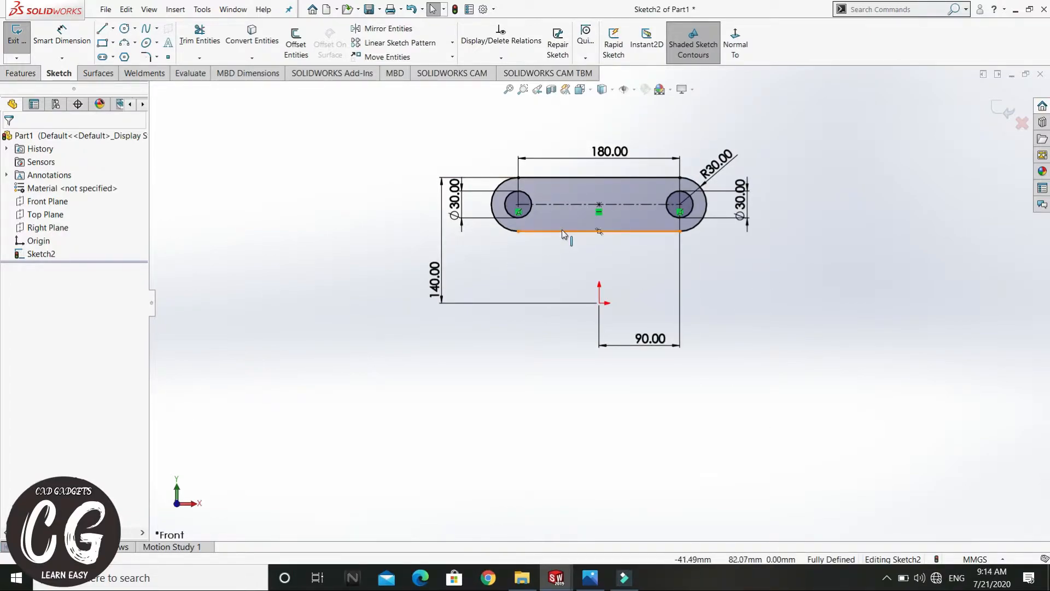
{"action": "left_click", "coordinate": [567, 179]}
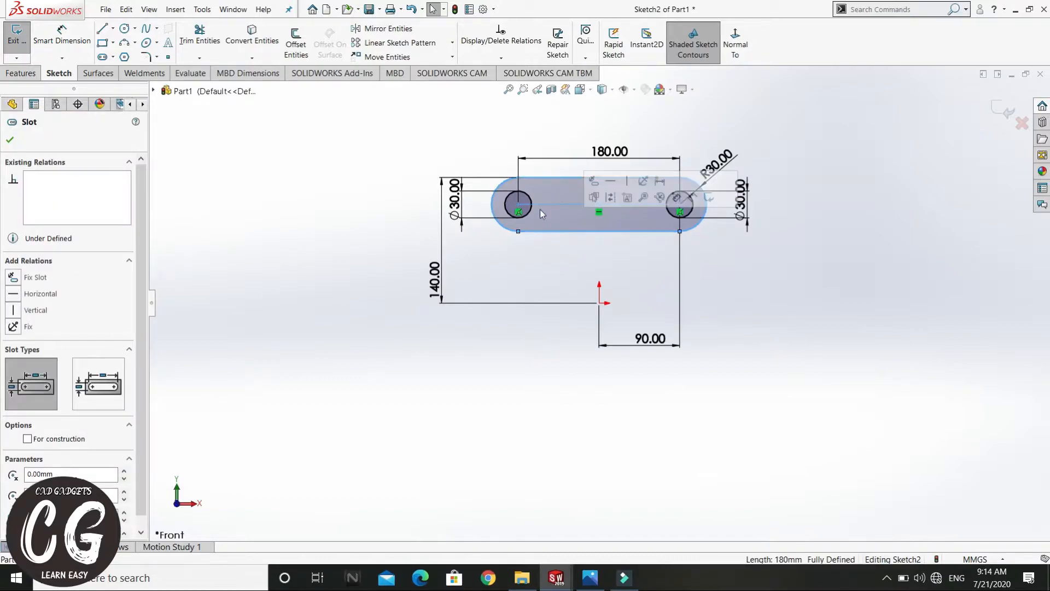
{"action": "left_click", "coordinate": [524, 214]}
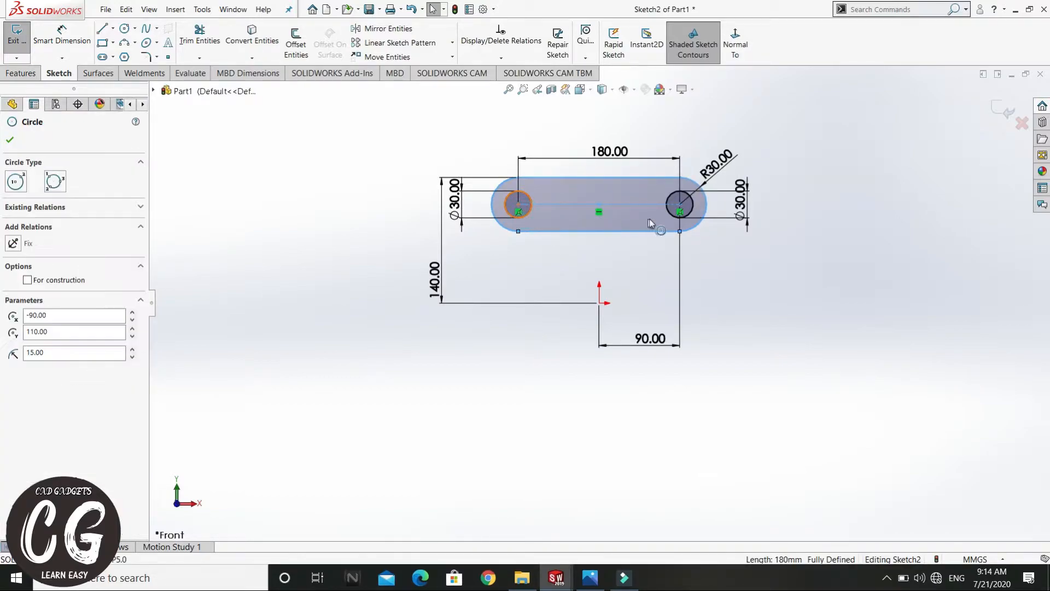
{"action": "left_click", "coordinate": [673, 218], "text": "ctrl"}
{"action": "left_click", "coordinate": [674, 217], "text": "ctrl"}
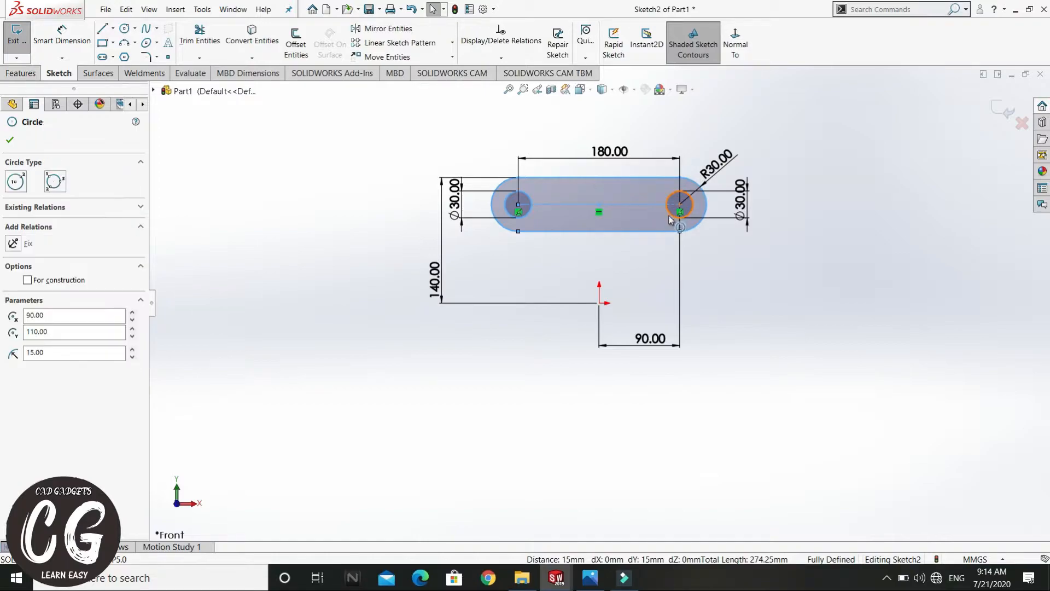
{"action": "left_click", "coordinate": [365, 30]}
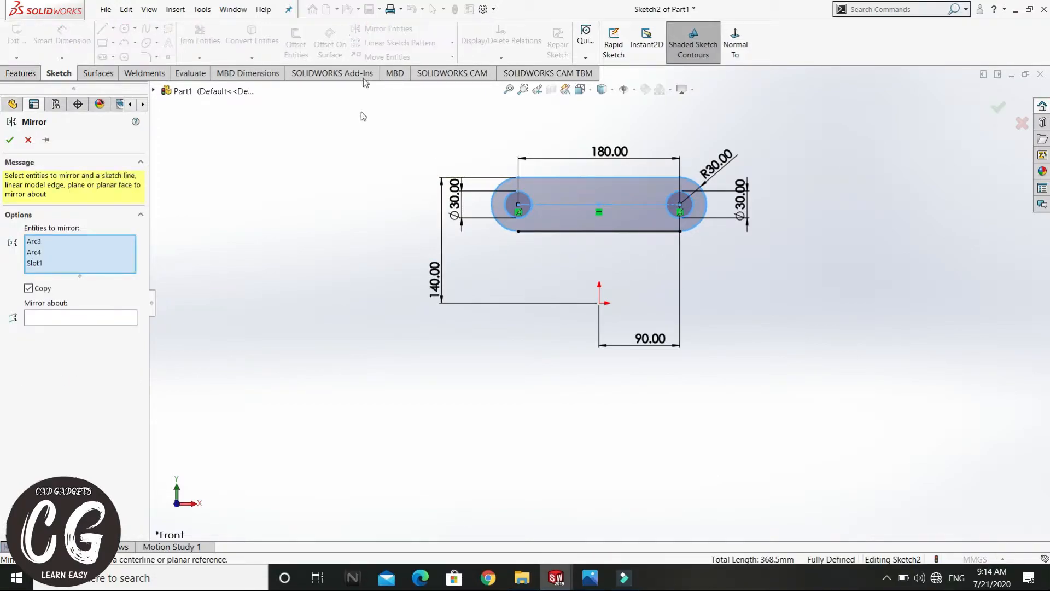
{"action": "left_click", "coordinate": [81, 316]}
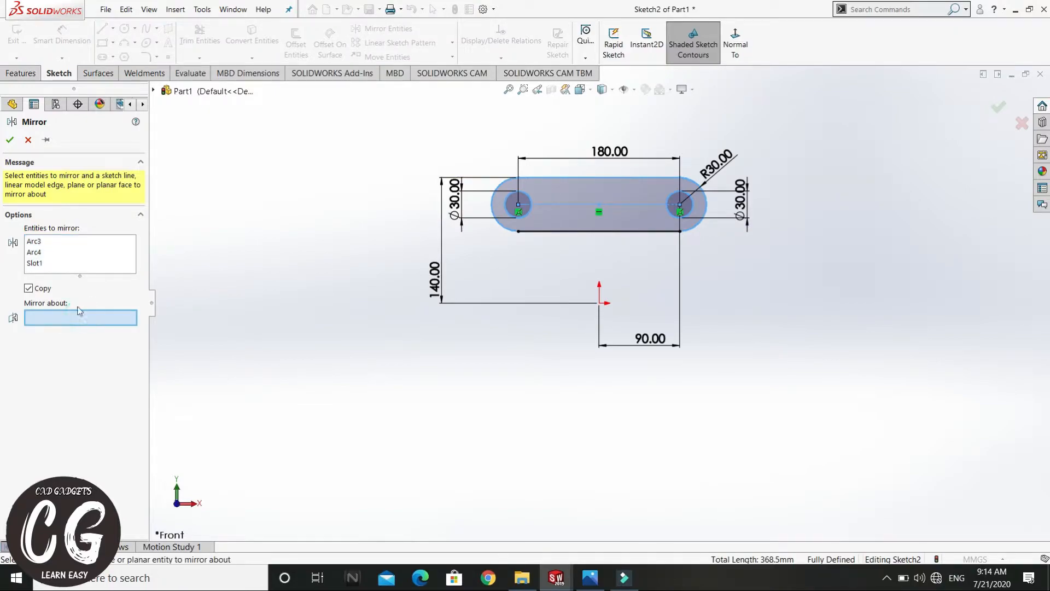
{"action": "left_click", "coordinate": [16, 103]}
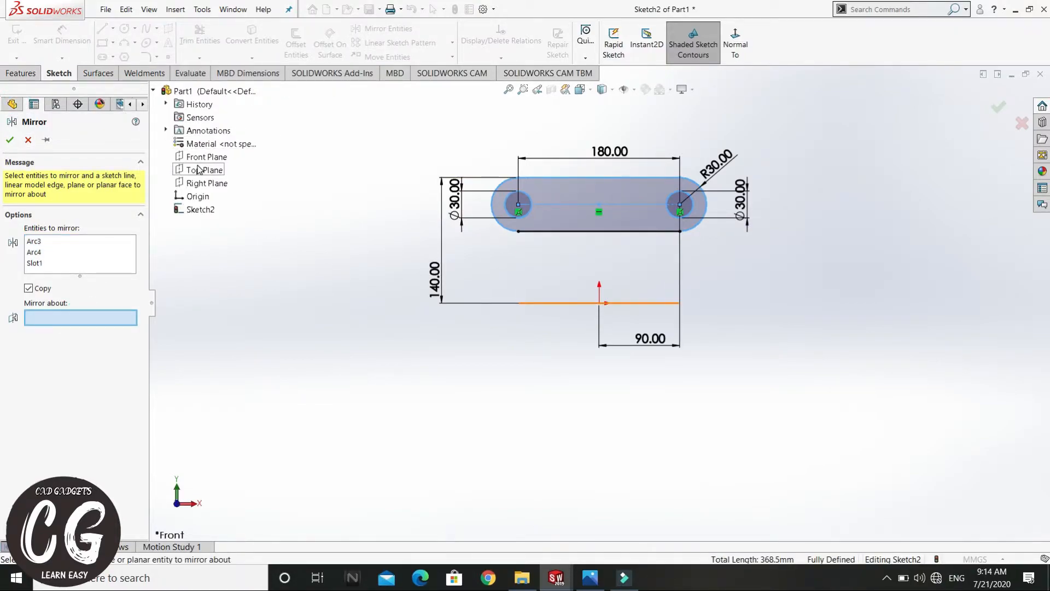
{"action": "middle_click_drag", "start_coordinate": [304, 255], "coordinate": [382, 186]}
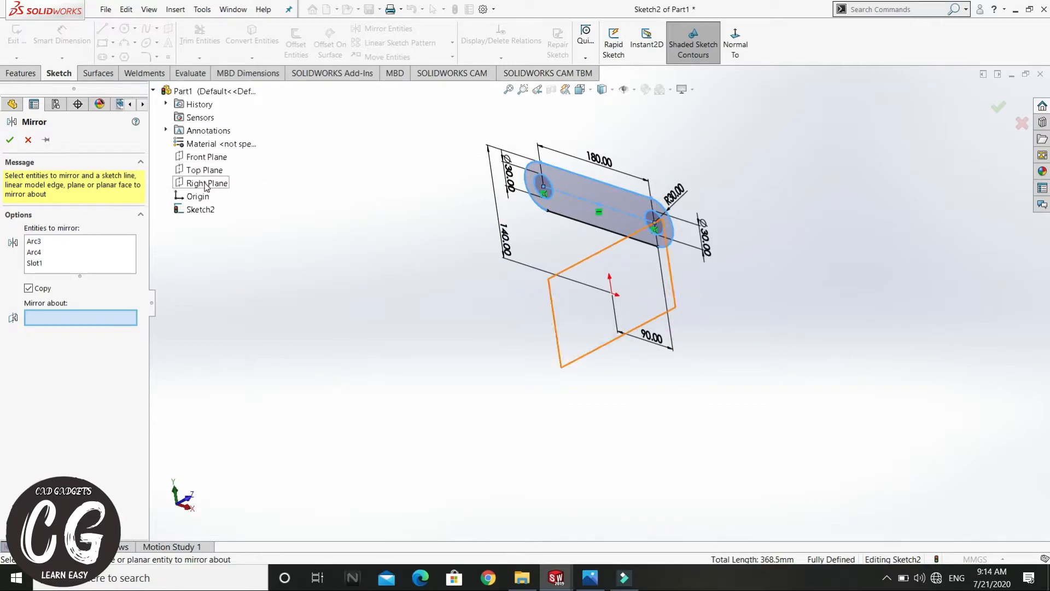
{"action": "left_click", "coordinate": [204, 173]}
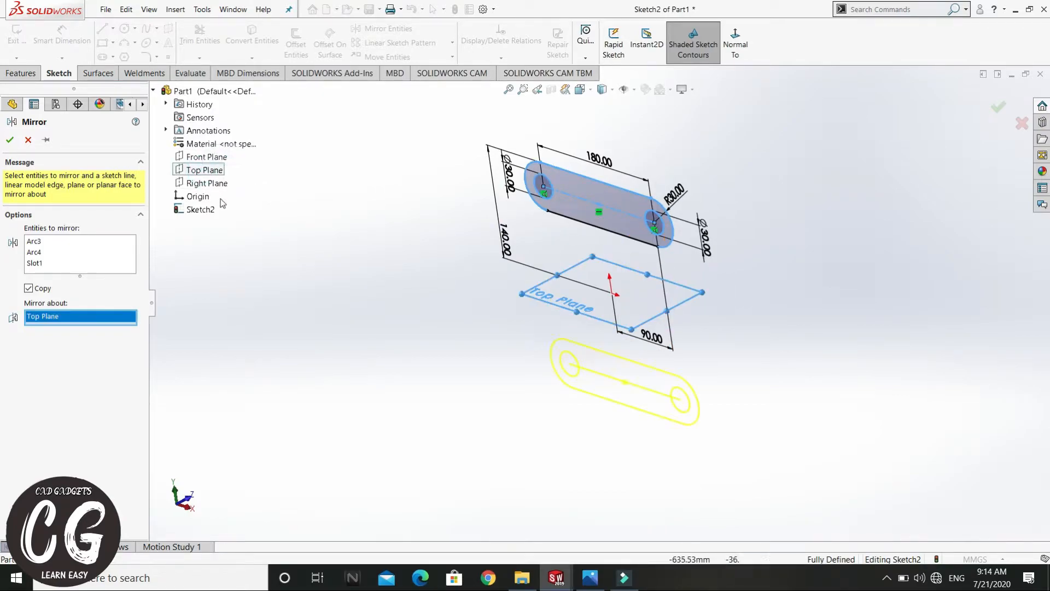
{"action": "middle_click_drag", "start_coordinate": [331, 260], "coordinate": [194, 308]}
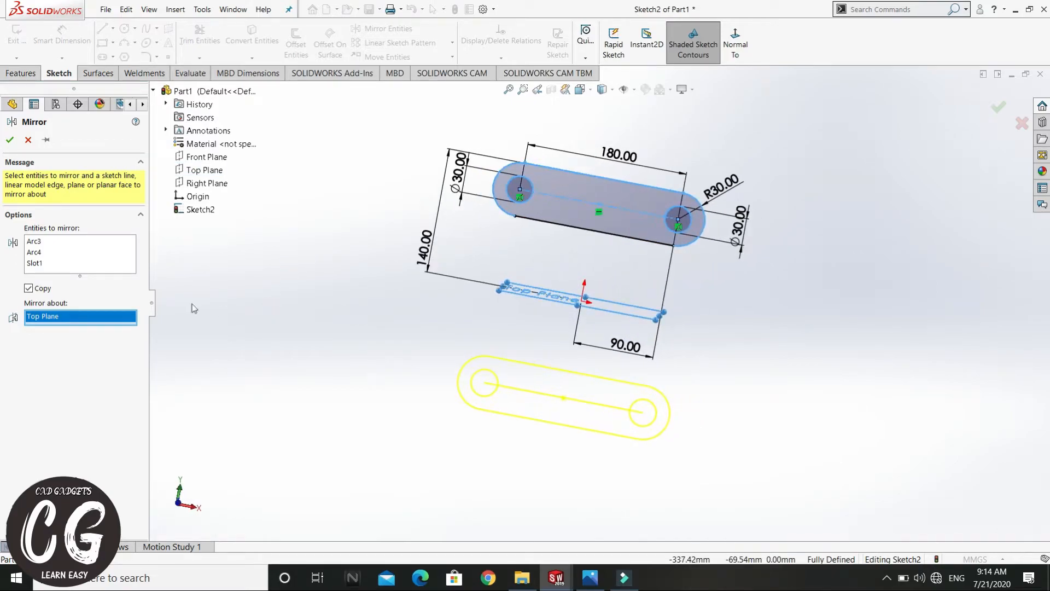
{"action": "left_click", "coordinate": [9, 141]}
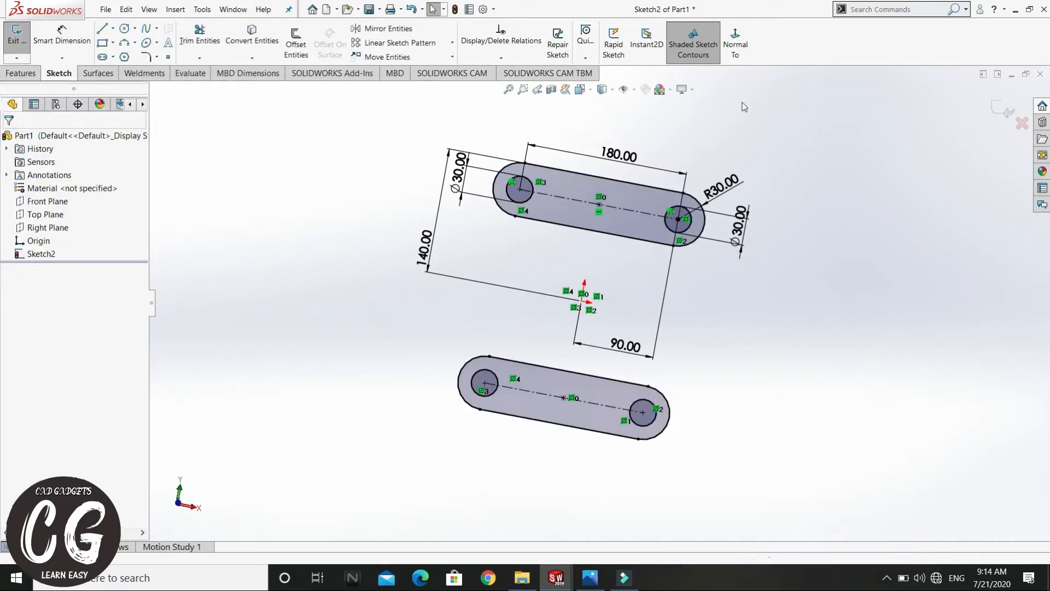
{"action": "left_click", "coordinate": [736, 49]}
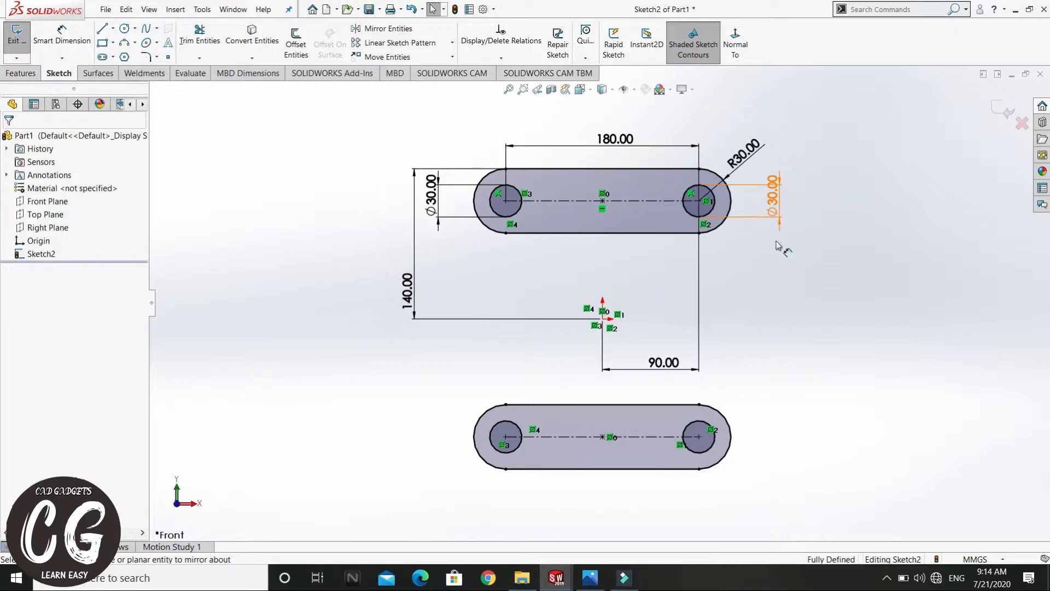
{"action": "left_click", "coordinate": [1003, 112]}
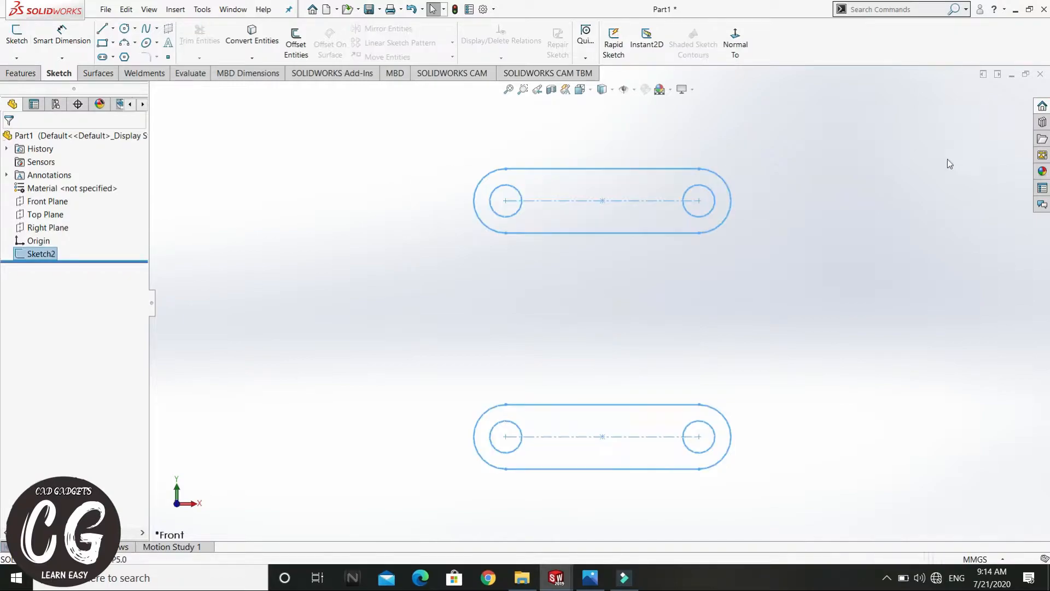
Step: Check the foot thickness in the reference drawing and extrude the sketch of both slotted feet as a blind boss 15 mm deep
{"action": "middle_click_drag", "start_coordinate": [564, 320], "coordinate": [542, 228]}
{"action": "left_click", "coordinate": [434, 267]}
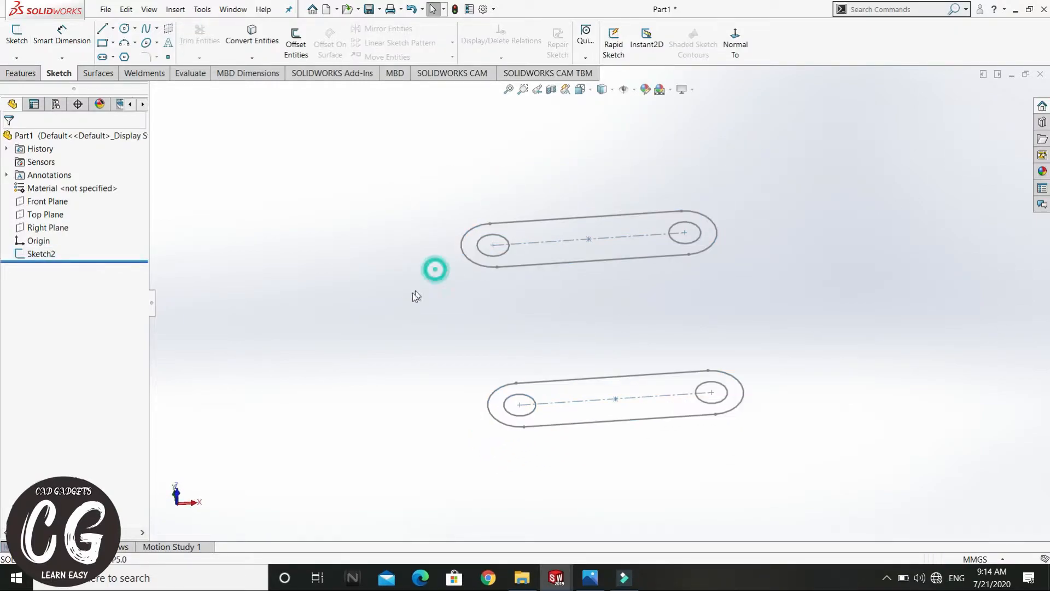
{"action": "left_click", "coordinate": [34, 254]}
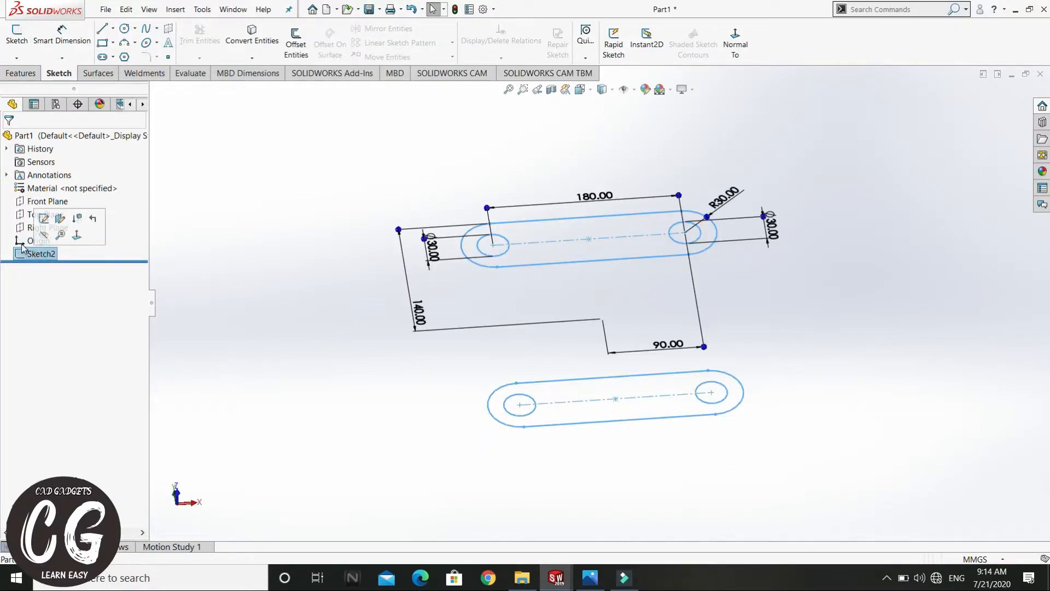
{"action": "left_click", "coordinate": [22, 71]}
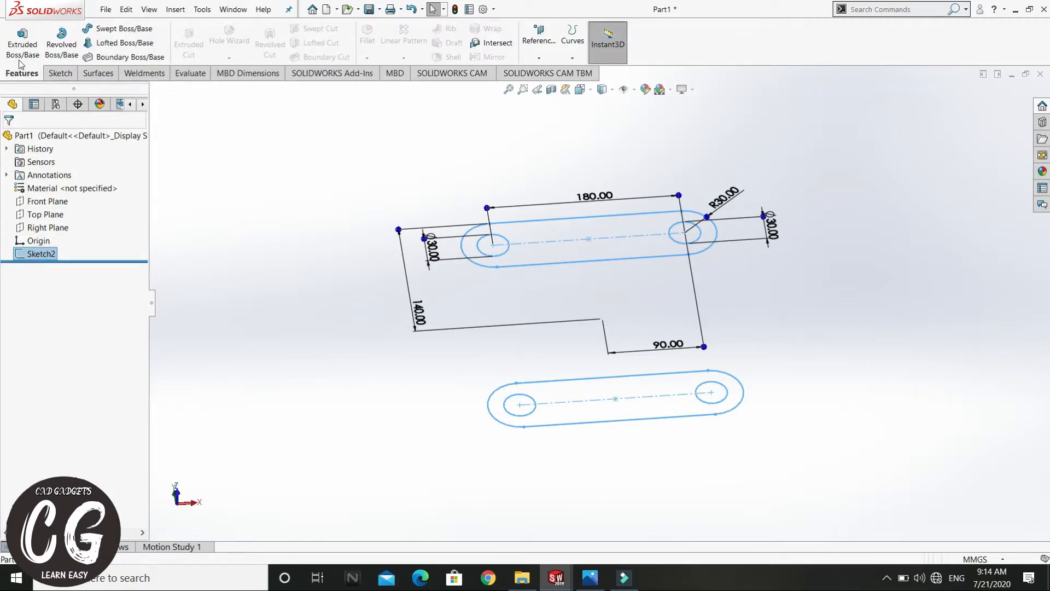
{"action": "left_click", "coordinate": [22, 44]}
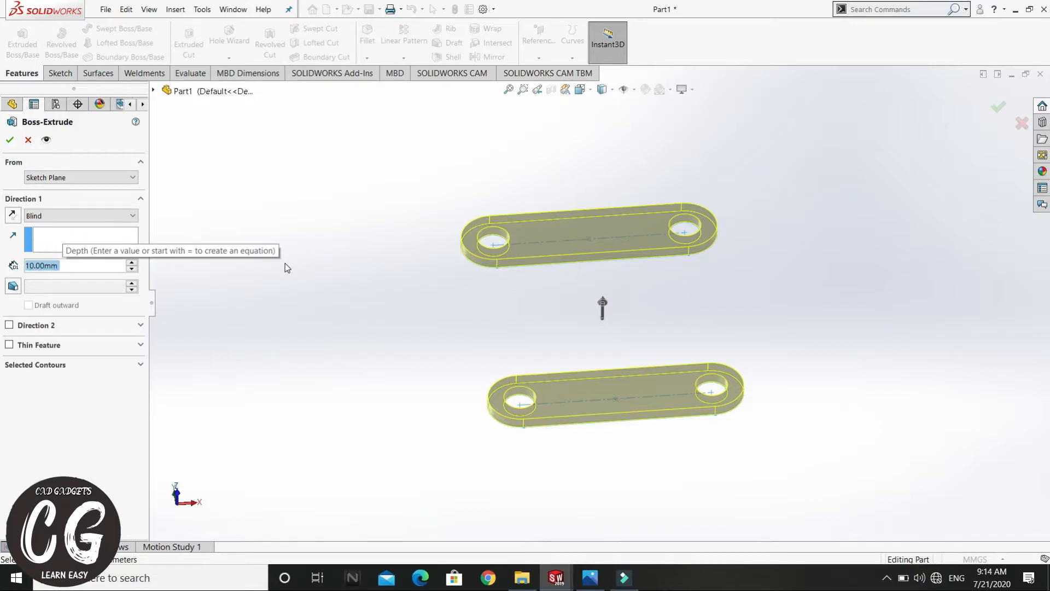
{"action": "key", "text": "alt+Tab"}
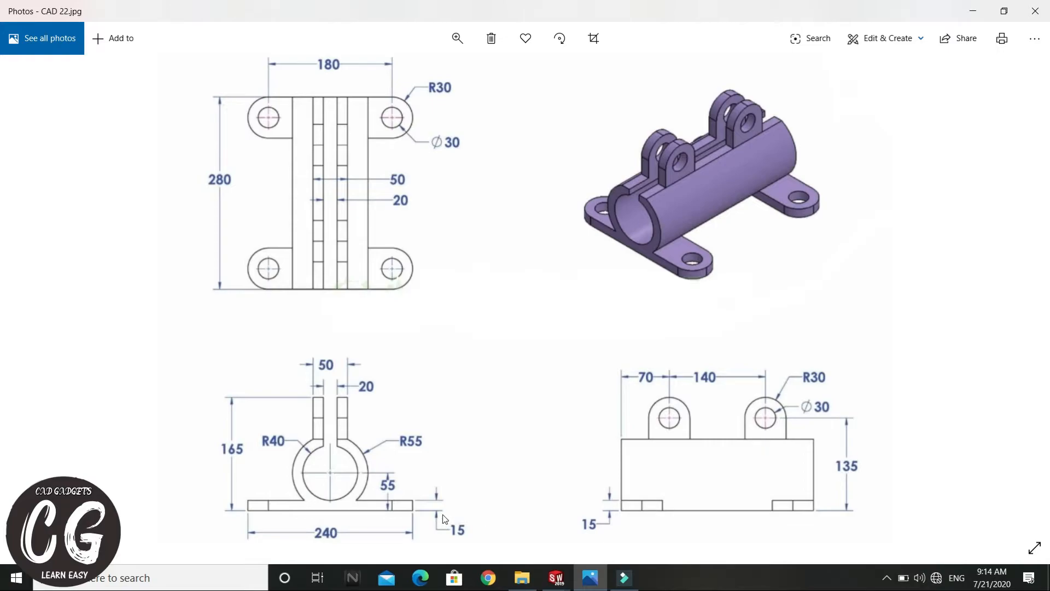
{"action": "key", "text": "alt+Tab"}
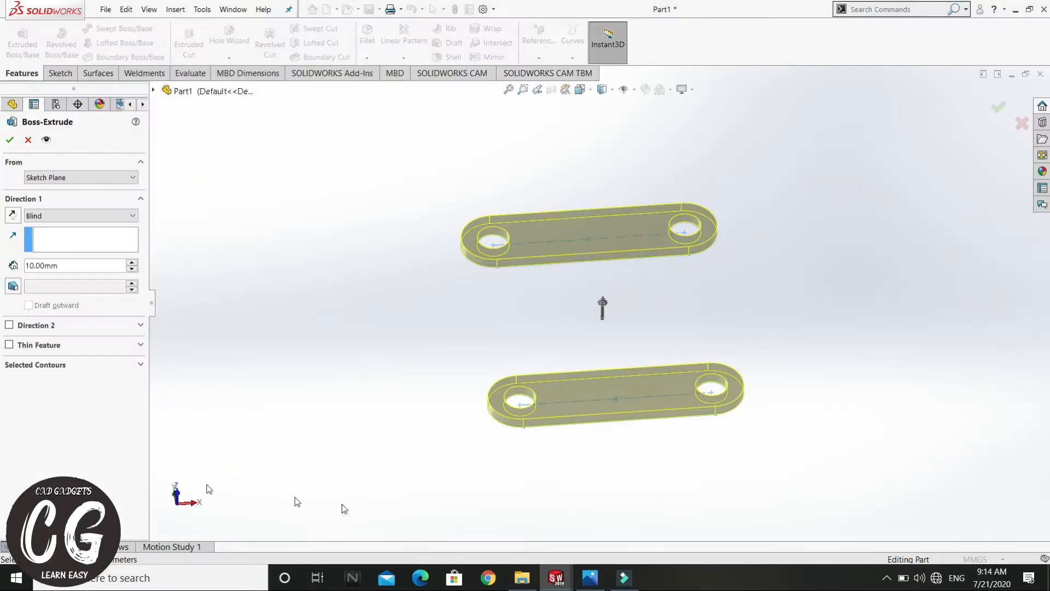
{"action": "left_click", "coordinate": [100, 266]}
{"action": "type", "text": "15"}
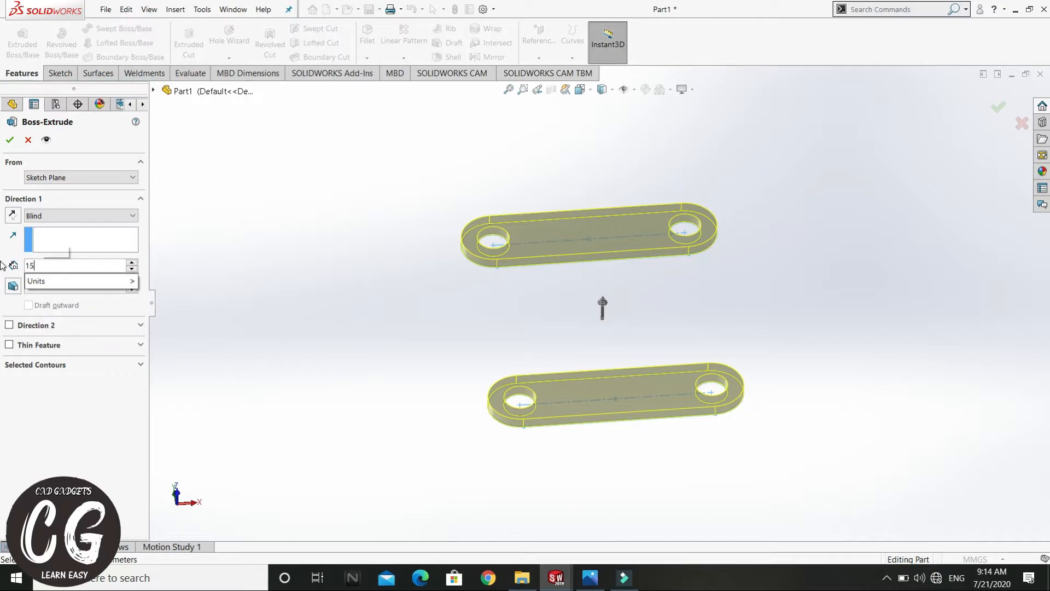
{"action": "mouse_move", "coordinate": [36, 281]}
{"action": "middle_click_drag", "start_coordinate": [317, 313], "coordinate": [292, 282]}
{"action": "left_click", "coordinate": [48, 140]}
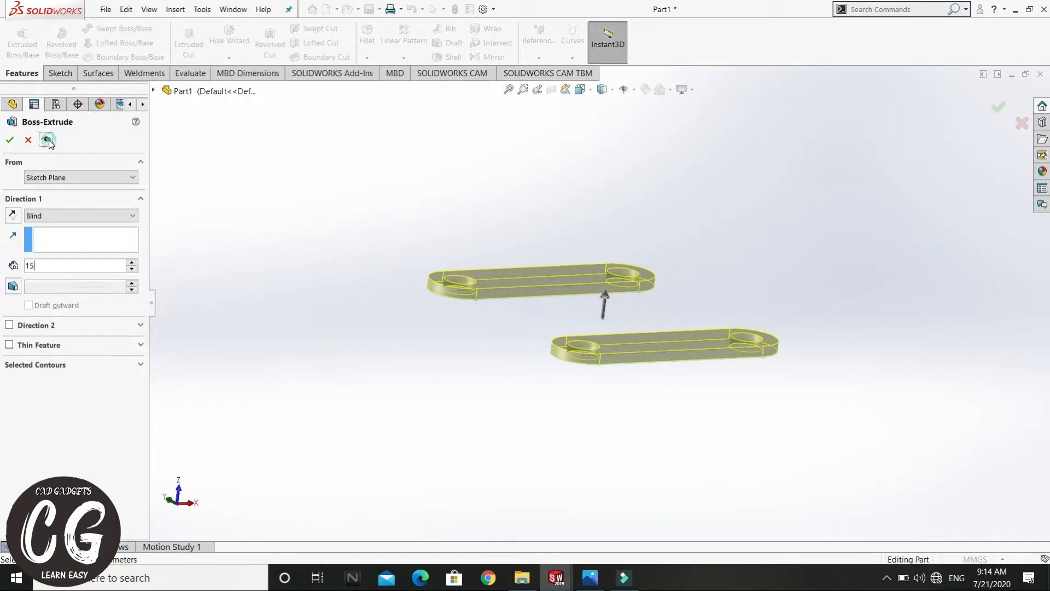
{"action": "left_click", "coordinate": [11, 139]}
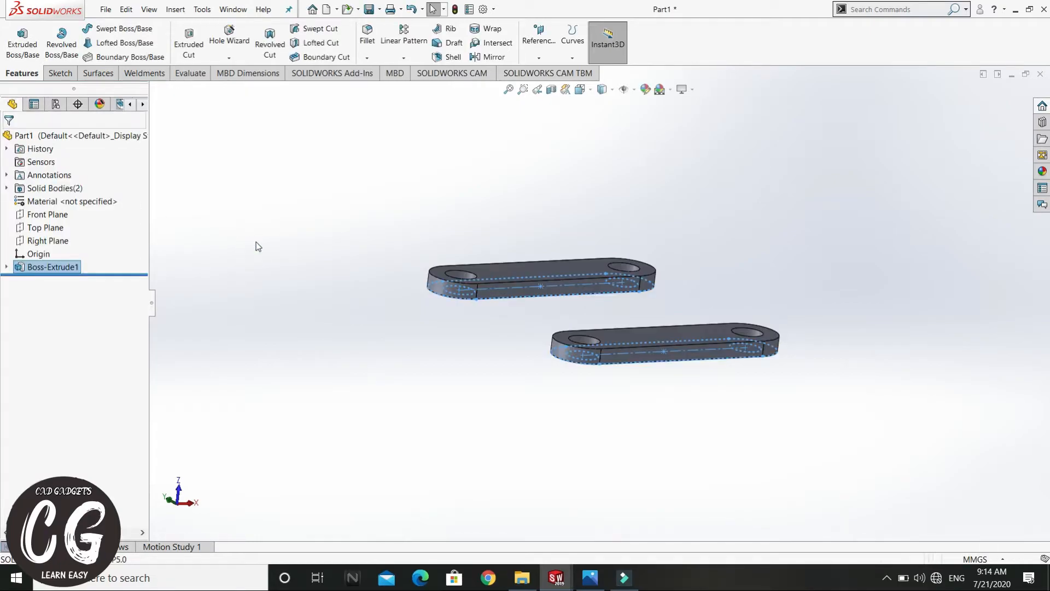
Step: Check the tube clamp views in the reference drawing and start a sketch on the nearer foot's outer flat side face, viewed normal to it
{"action": "left_click", "coordinate": [289, 232]}
{"action": "mouse_move", "coordinate": [428, 254]}
{"action": "middle_mouse_down"}
{"action": "mouse_move", "coordinate": [453, 206]}
{"action": "mouse_move", "coordinate": [481, 235]}
{"action": "mouse_move", "coordinate": [492, 225]}
{"action": "mouse_move", "coordinate": [497, 233]}
{"action": "mouse_move", "coordinate": [431, 225]}
{"action": "mouse_move", "coordinate": [452, 265]}
{"action": "mouse_move", "coordinate": [418, 241]}
{"action": "mouse_move", "coordinate": [429, 233]}
{"action": "middle_mouse_up"}
{"action": "key", "text": "alt+Tab"}
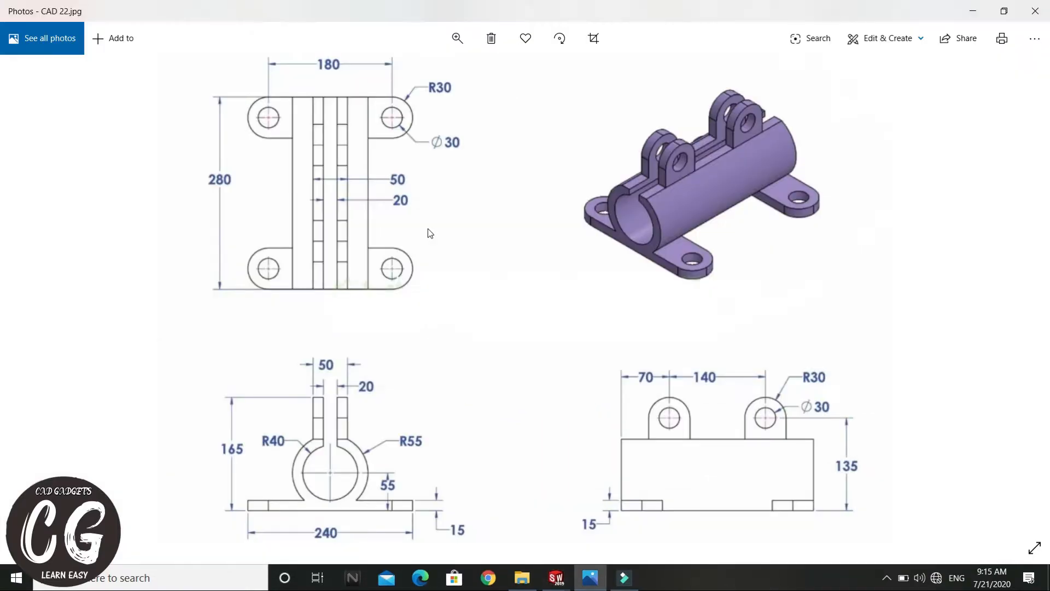
{"action": "left_click", "coordinate": [429, 286]}
{"action": "key", "text": "alt+Tab"}
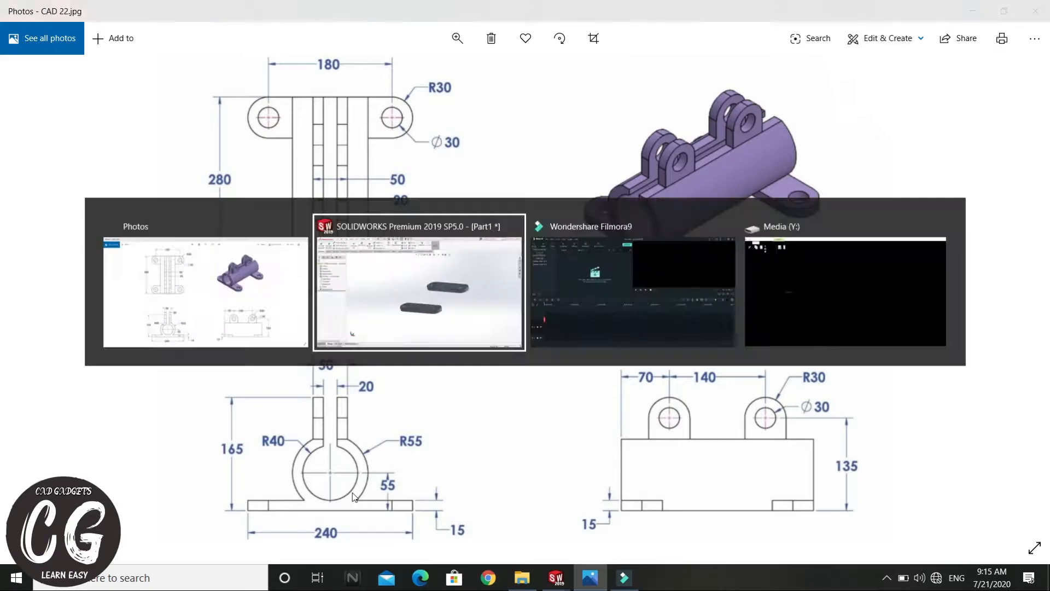
{"action": "middle_click_drag", "start_coordinate": [460, 395], "coordinate": [698, 359]}
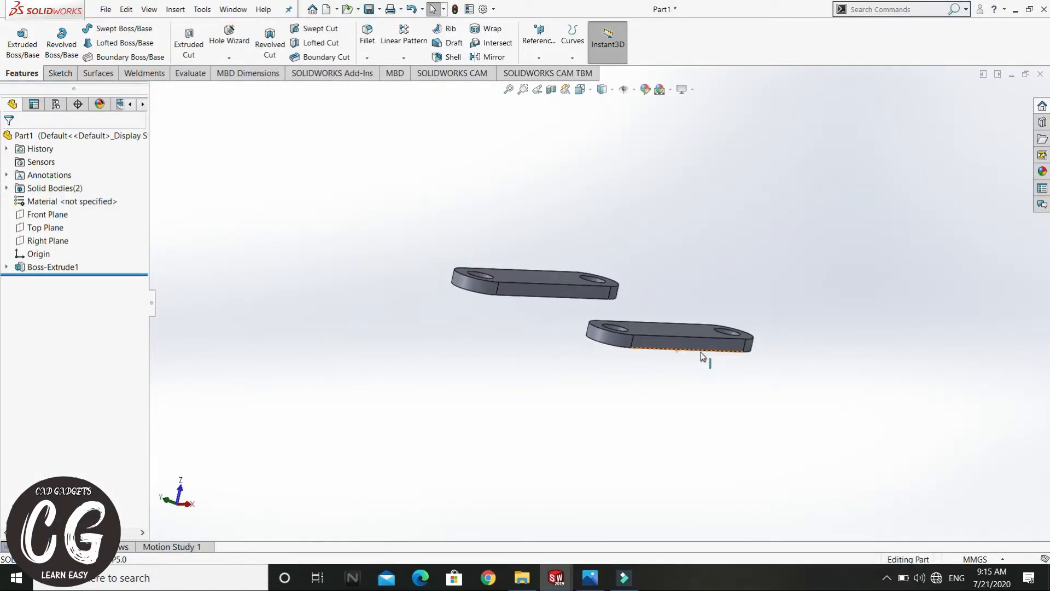
{"action": "scroll", "coordinate": [668, 394], "scroll_direction": "down", "scroll_amount": 3}
{"action": "scroll", "coordinate": [668, 394], "scroll_direction": "down", "scroll_amount": 1}
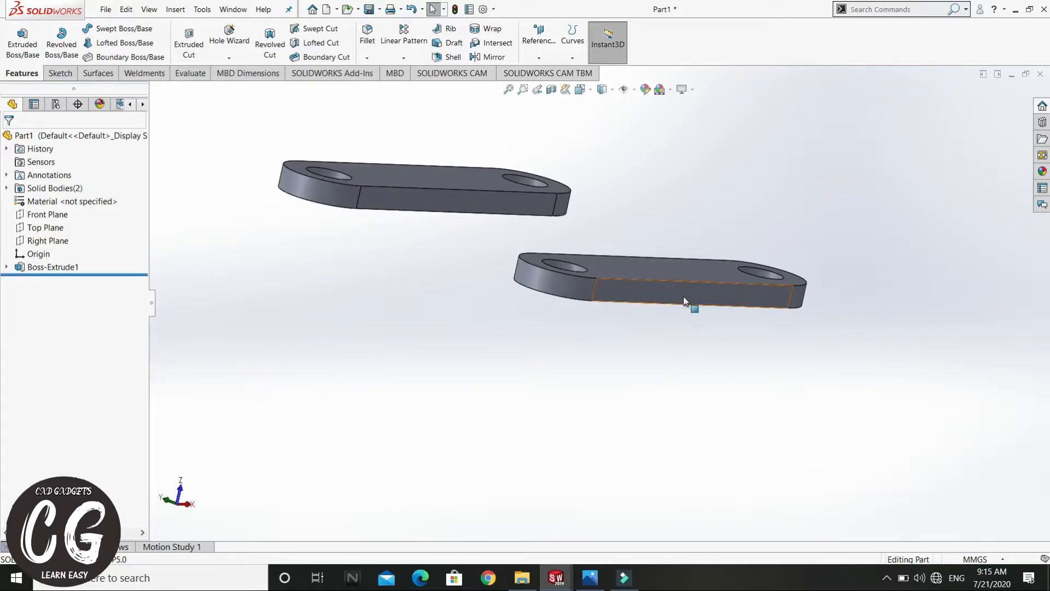
{"action": "right_click", "coordinate": [687, 304]}
{"action": "left_click", "coordinate": [710, 280]}
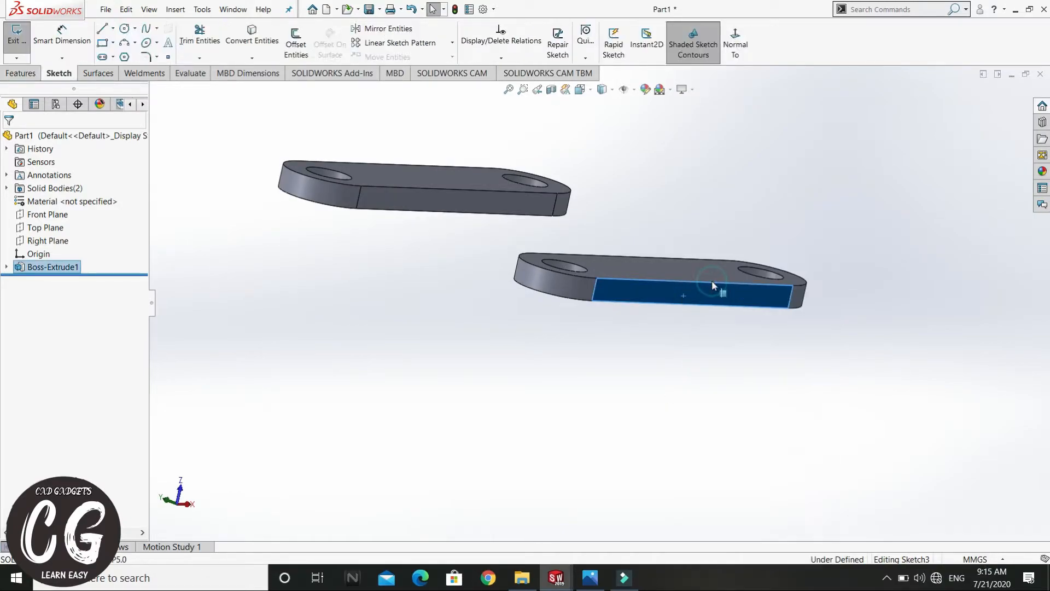
{"action": "left_click", "coordinate": [735, 49]}
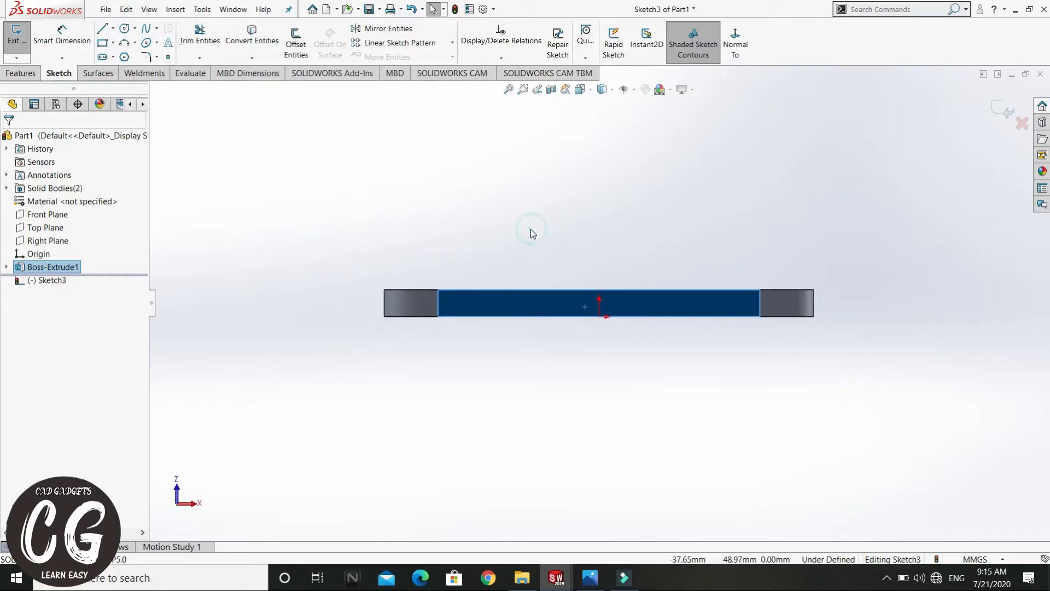
{"action": "left_click", "coordinate": [129, 150]}
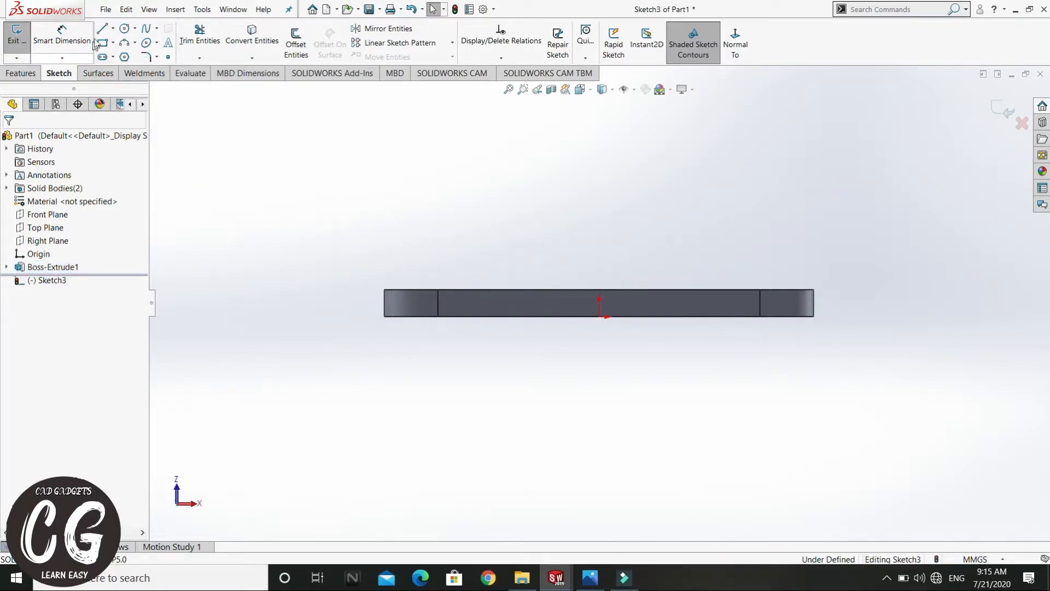
Step: Sketch two concentric circles centred about 83 mm directly above the origin, with radii of about 52.5 mm and 35.7 mm
{"action": "left_click", "coordinate": [125, 29]}
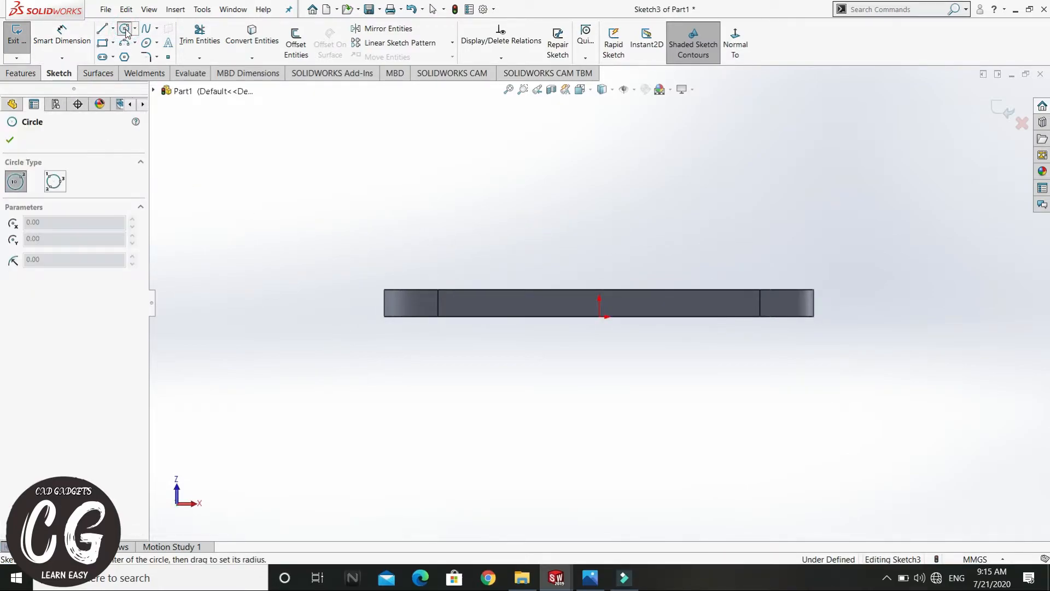
{"action": "left_click", "coordinate": [599, 167]}
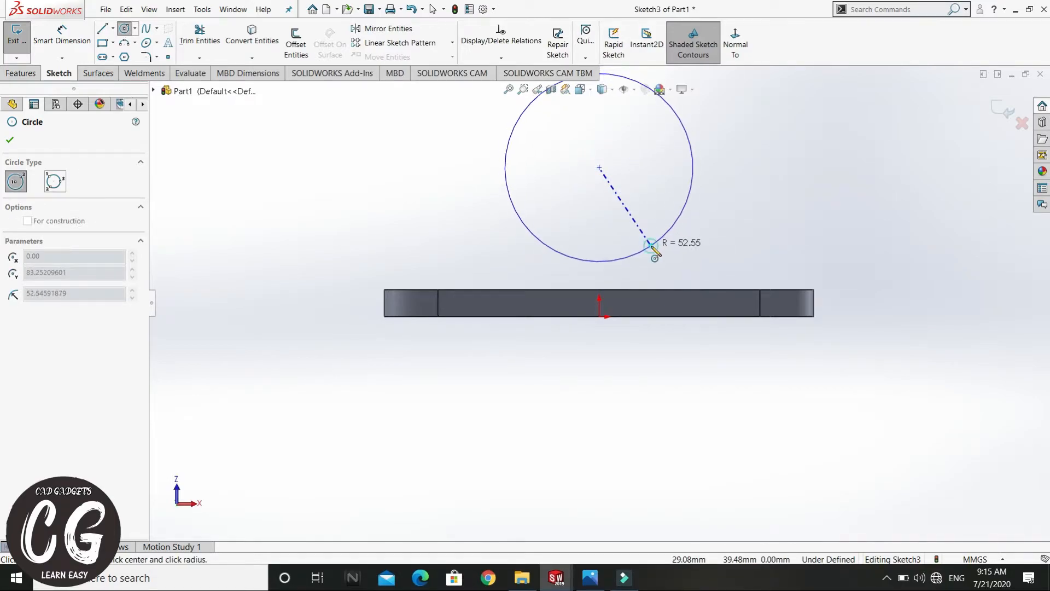
{"action": "left_click", "coordinate": [654, 244]}
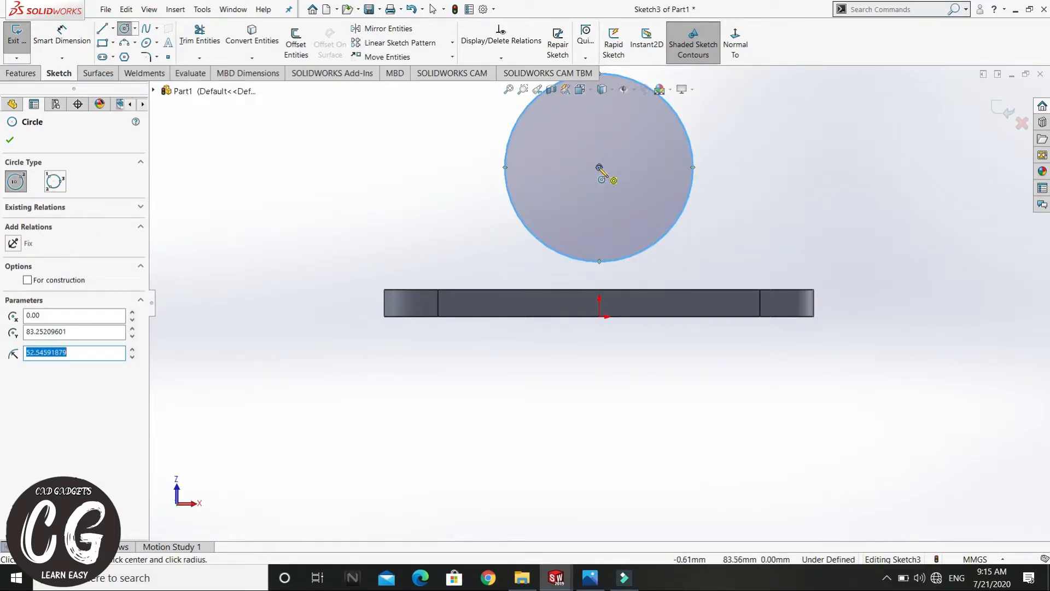
{"action": "left_click", "coordinate": [599, 167]}
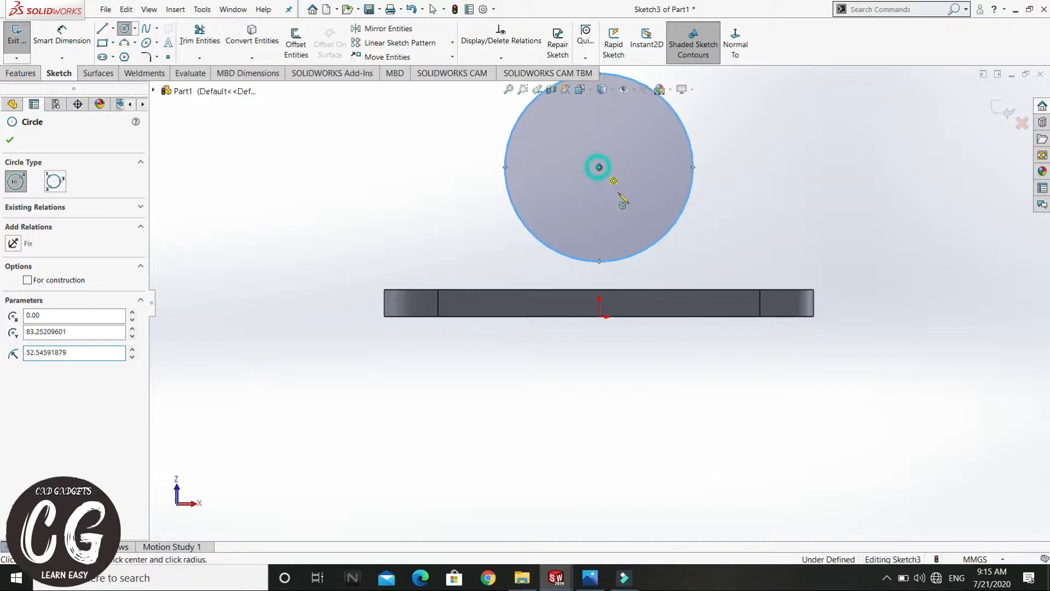
{"action": "left_click", "coordinate": [634, 220]}
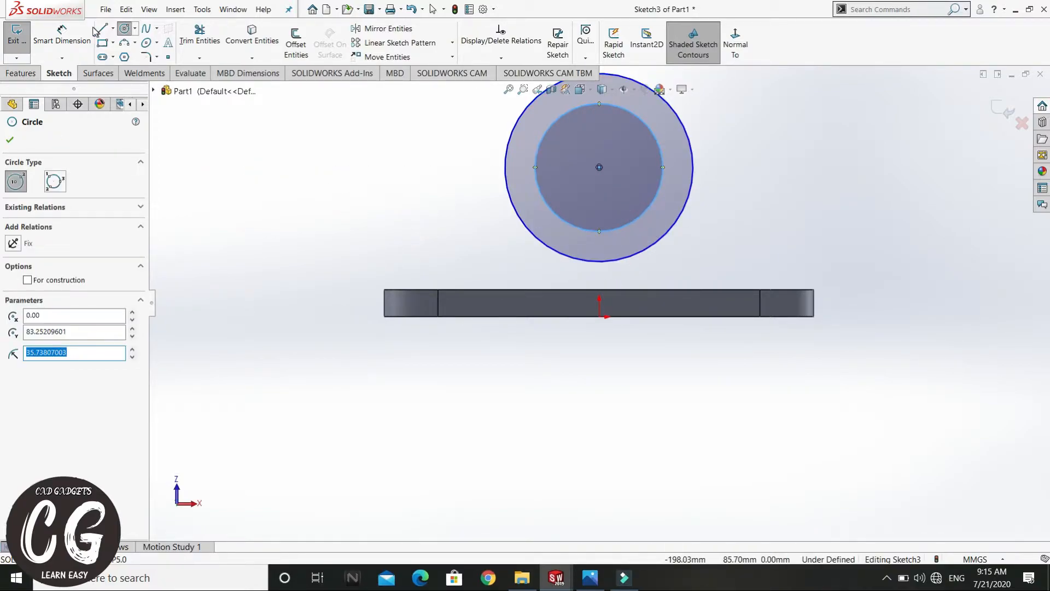
Step: Check the tube radii in the reference drawing and dimension the outer circle to a diameter of 110 mm
{"action": "left_click", "coordinate": [61, 36]}
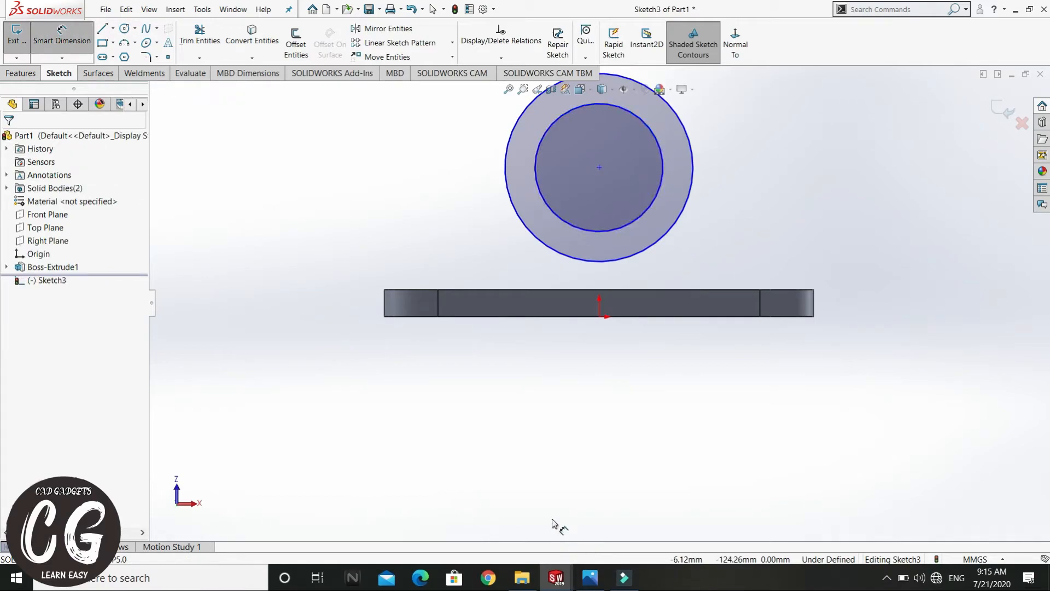
{"action": "key", "text": "alt+Tab"}
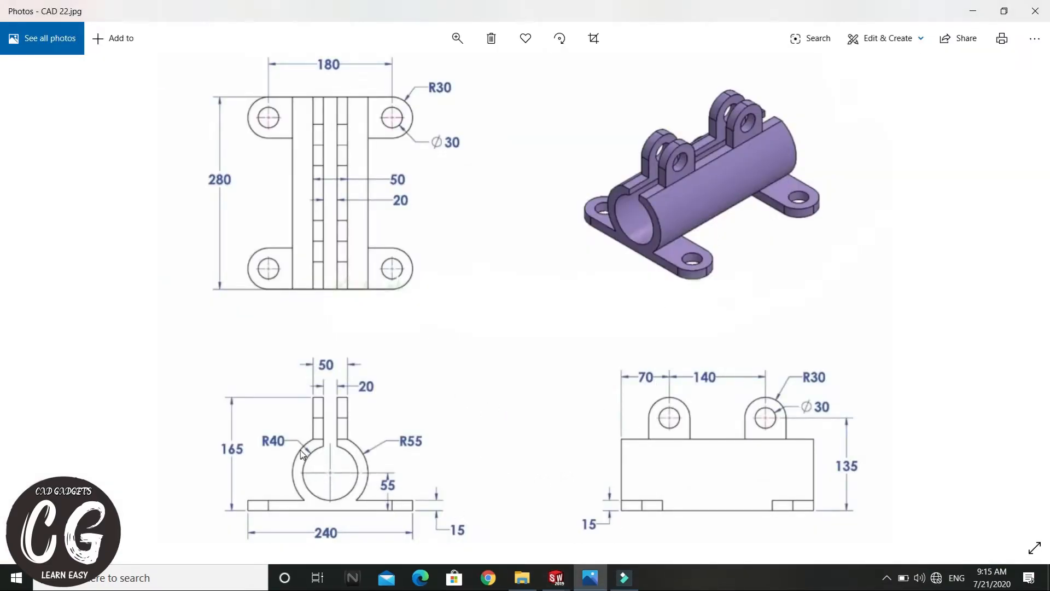
{"action": "scroll", "coordinate": [287, 445], "scroll_direction": "up", "scroll_amount": 5}
{"action": "scroll", "coordinate": [281, 457], "scroll_direction": "down", "scroll_amount": 5}
{"action": "key", "text": "alt+Tab"}
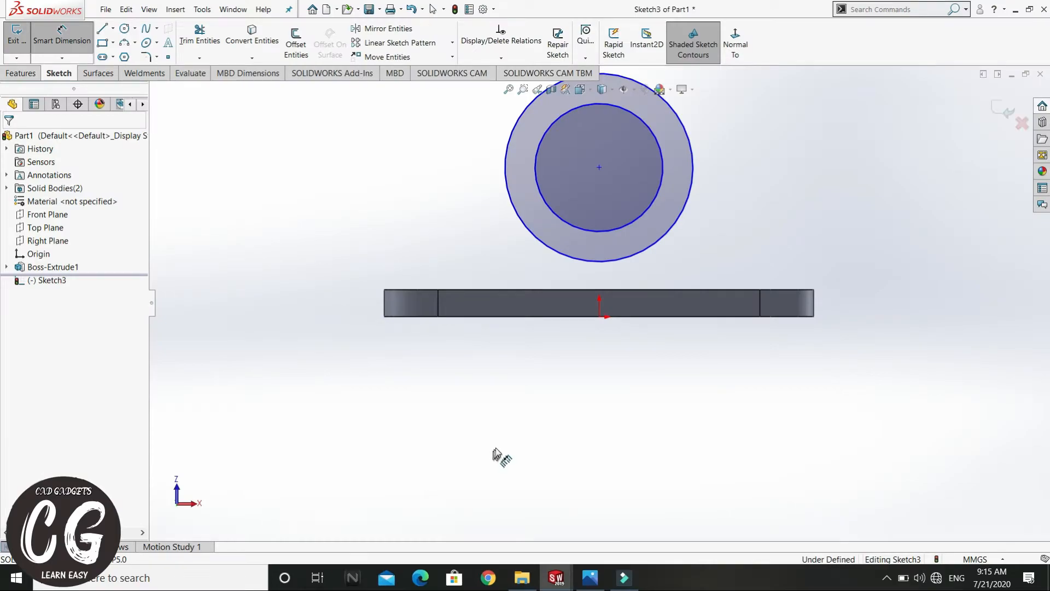
{"action": "left_click", "coordinate": [695, 163]}
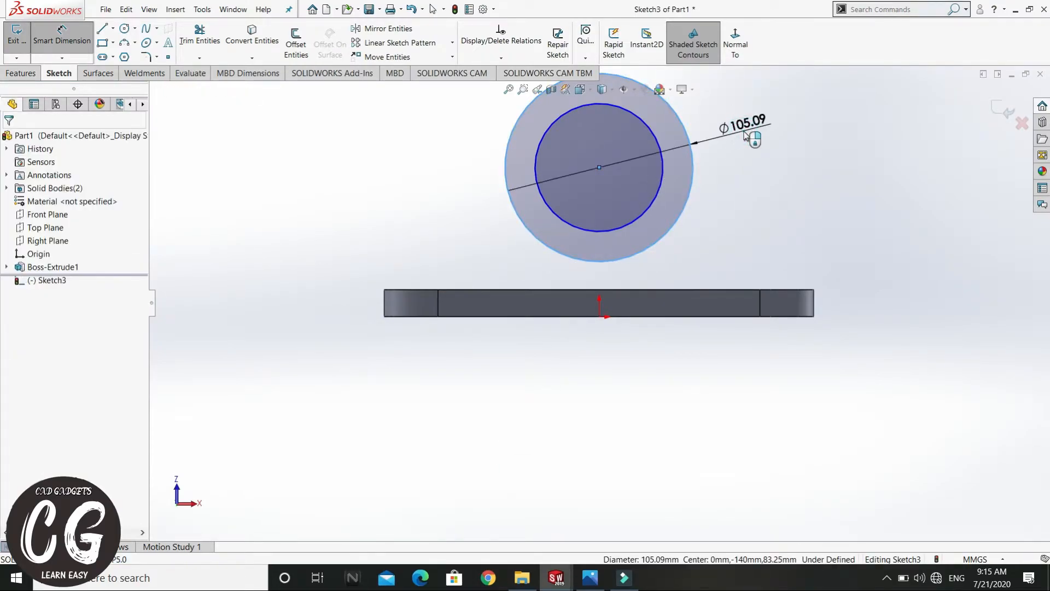
{"action": "left_click", "coordinate": [746, 136]}
{"action": "type", "text": "1"}
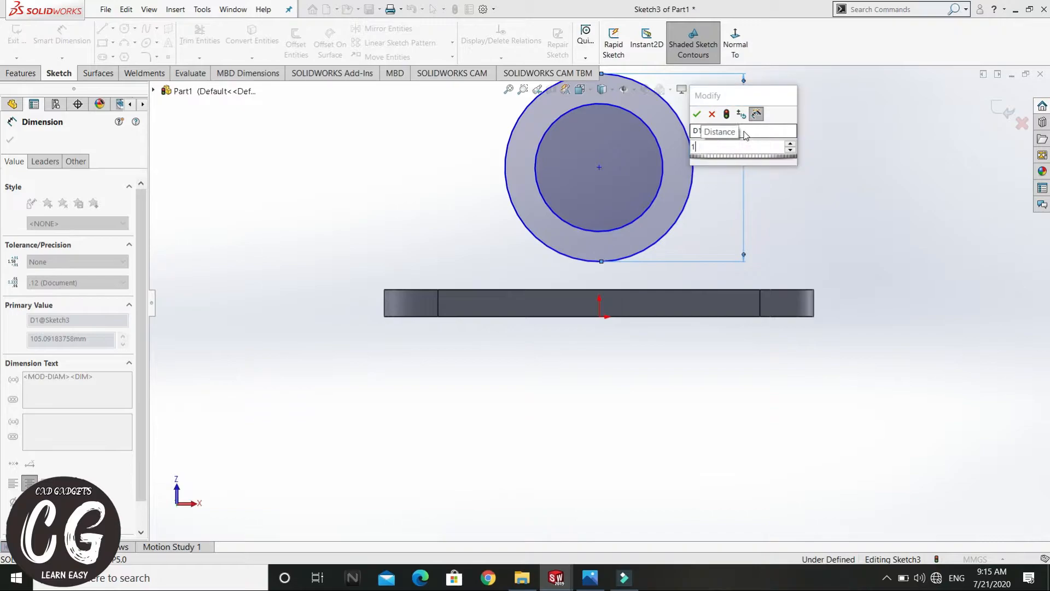
{"action": "type", "text": "10"}
{"action": "key", "text": "Return"}
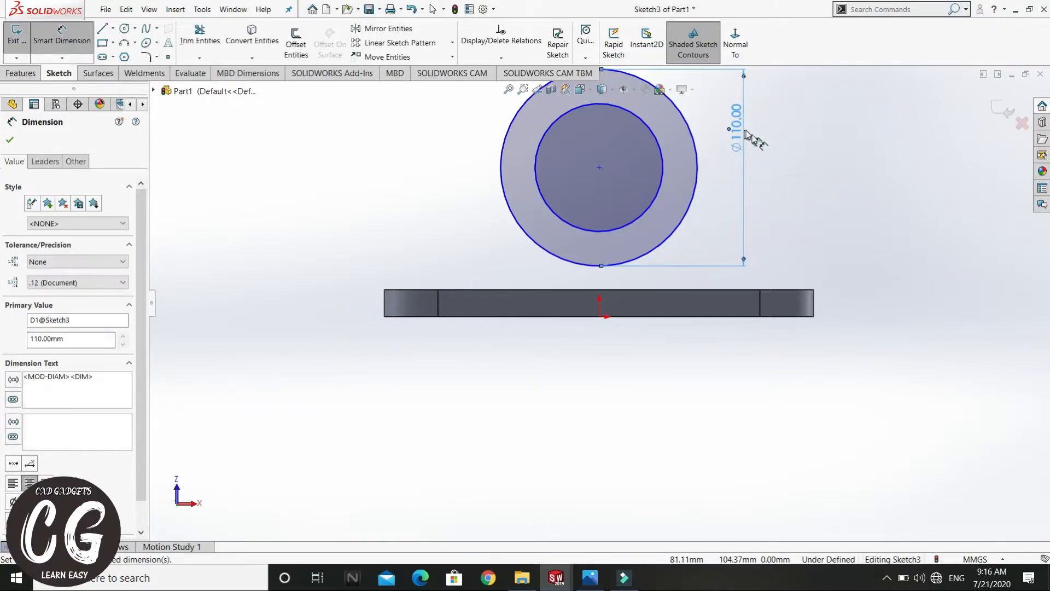
Step: Dimension the inner circle to a diameter of 80 mm
{"action": "left_click", "coordinate": [662, 184]}
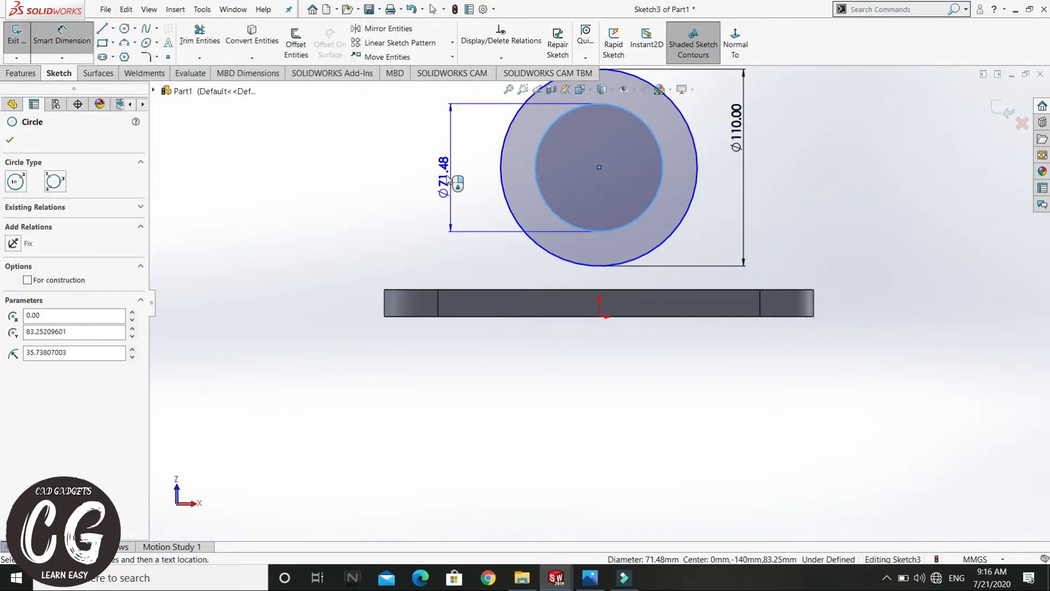
{"action": "left_click", "coordinate": [450, 178]}
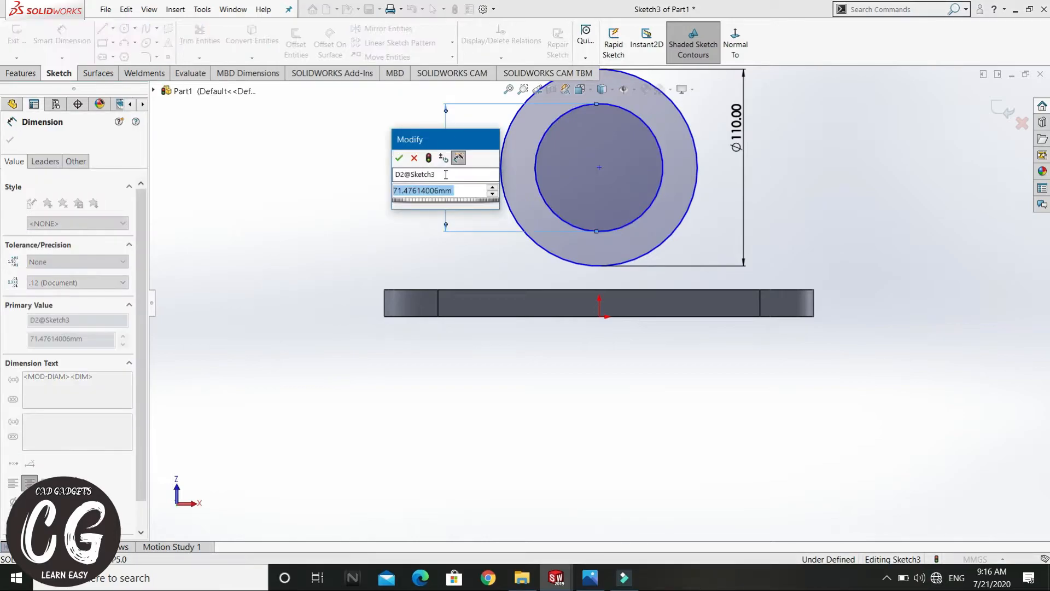
{"action": "type", "text": "80"}
{"action": "key", "text": "Return"}
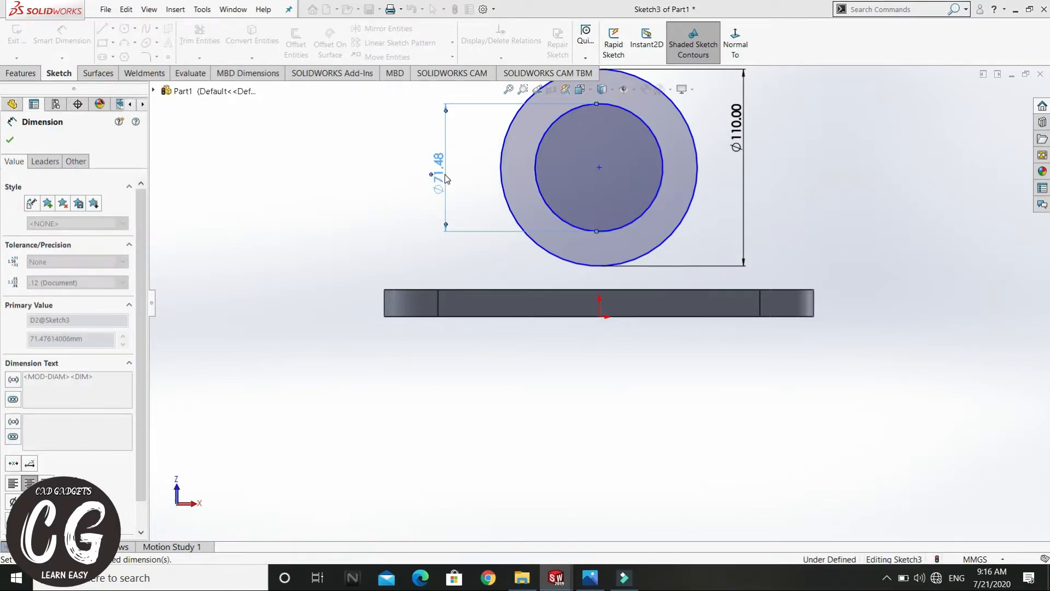
Step: Dimension the height of the circles' centre above the foot's bottom edge to 55 mm and finish dimensioning
{"action": "left_click", "coordinate": [717, 318]}
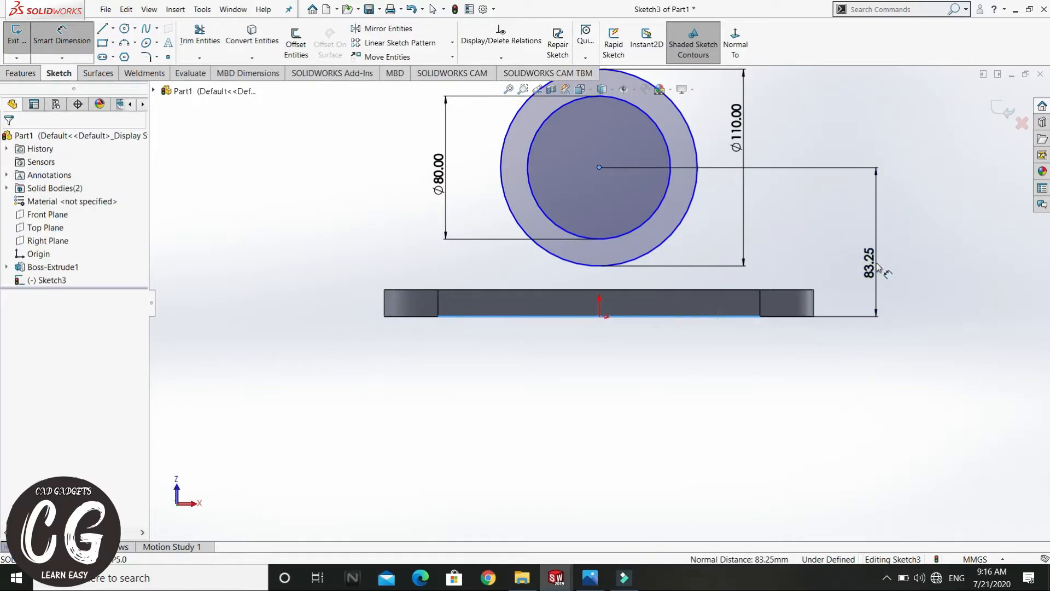
{"action": "left_click", "coordinate": [877, 267]}
{"action": "type", "text": "55"}
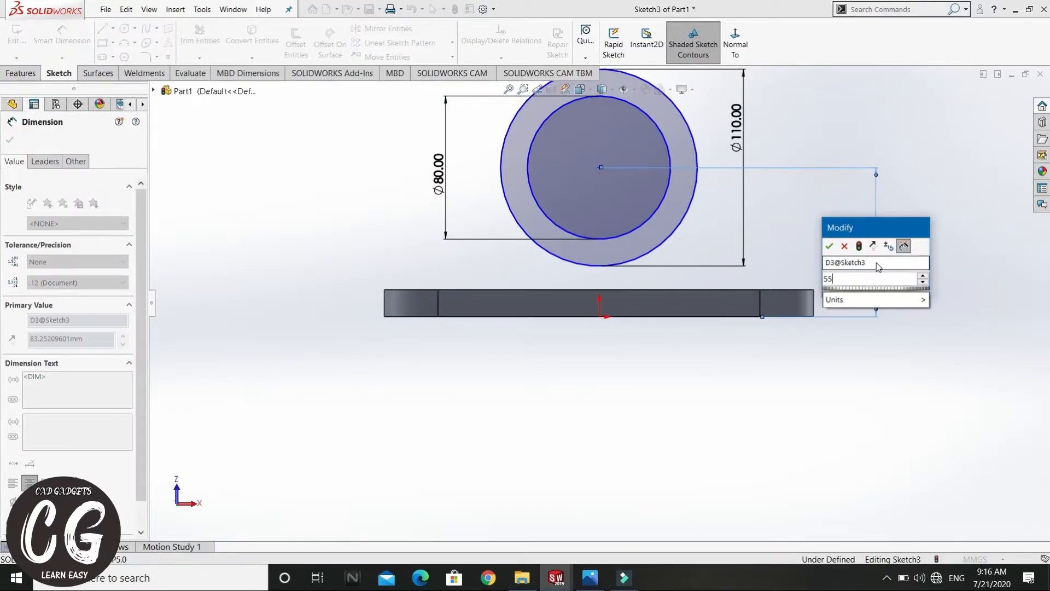
{"action": "key", "text": "Return"}
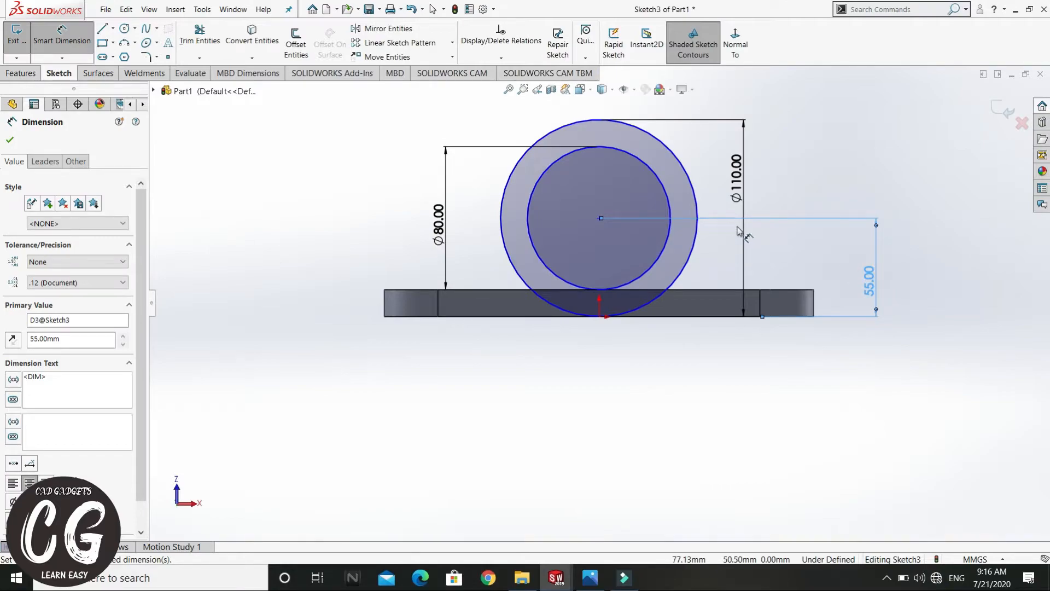
{"action": "mouse_move", "coordinate": [804, 178]}
{"action": "middle_mouse_down", "text": "ctrl"}
{"action": "mouse_move", "coordinate": [772, 240]}
{"action": "mouse_move", "coordinate": [788, 261]}
{"action": "middle_mouse_up", "text": "ctrl"}
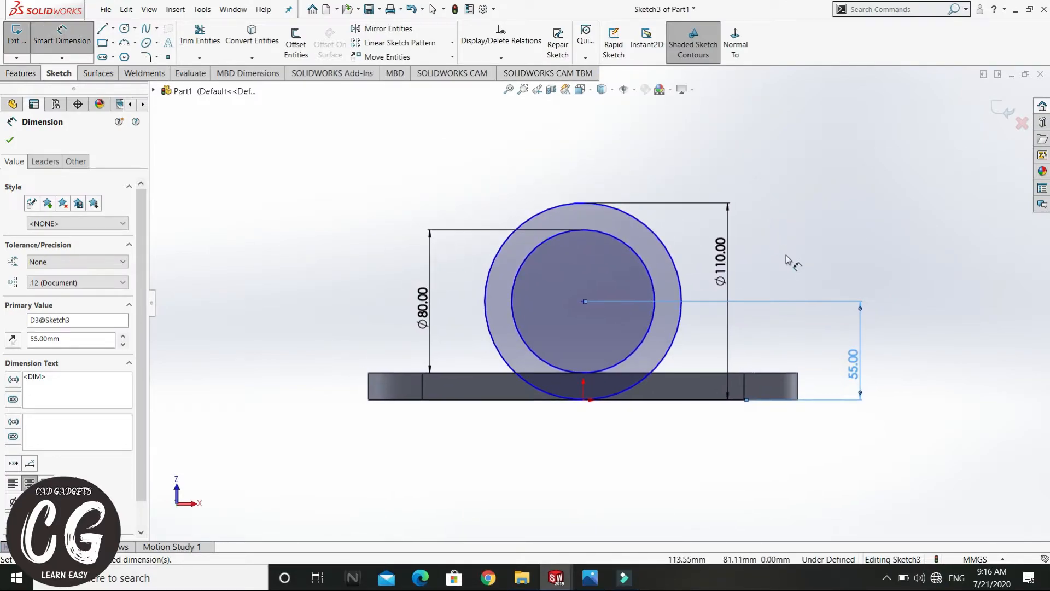
{"action": "left_click", "coordinate": [569, 334]}
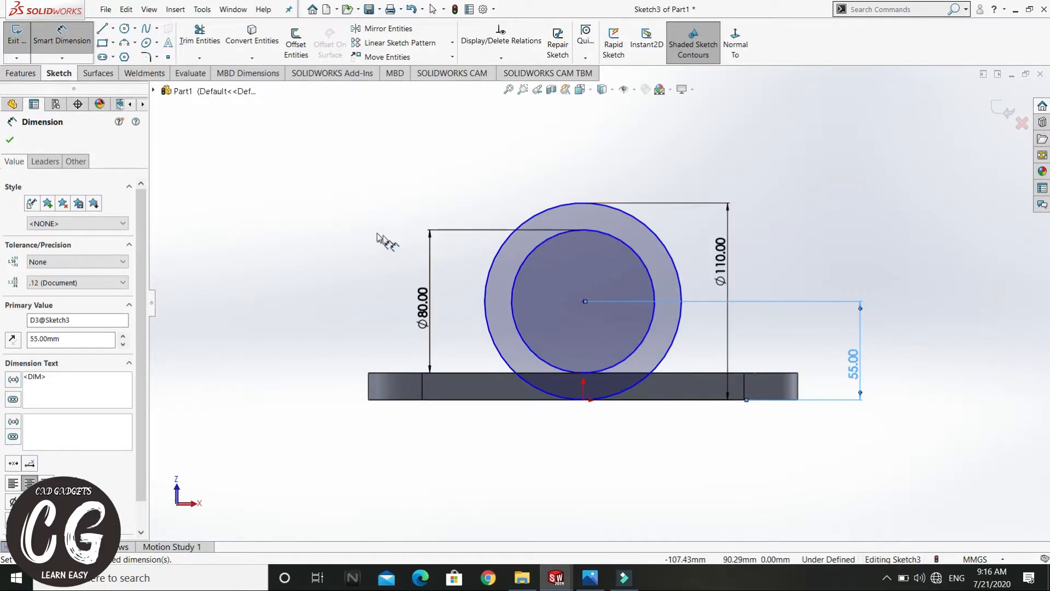
{"action": "key", "text": "Escape"}
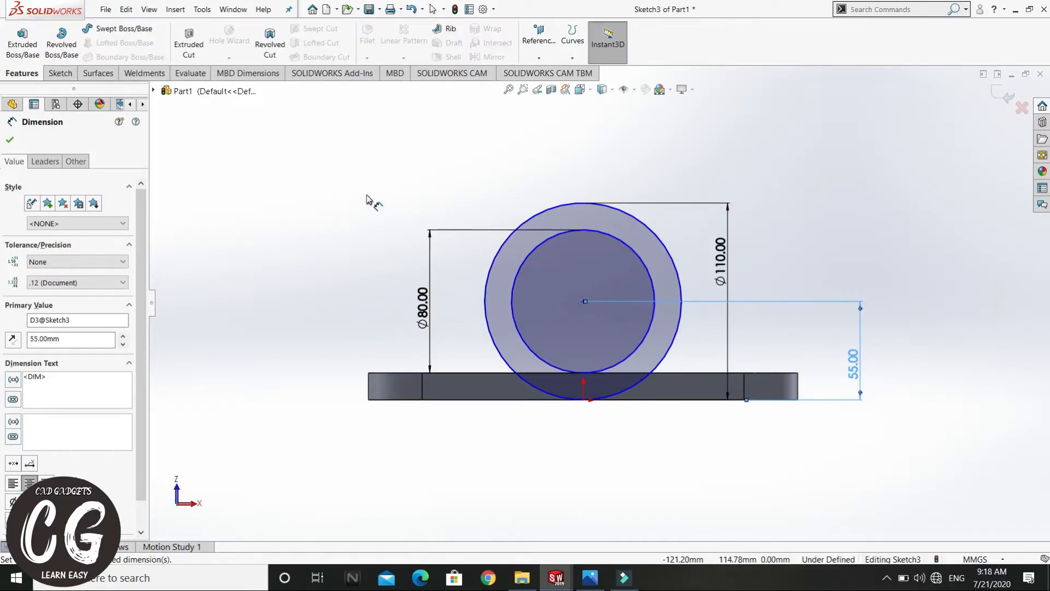
Step: Draw a horizontal line about 67 mm long across the upper part of the outer circle, with both ends on the circle
{"action": "left_click", "coordinate": [66, 73]}
{"action": "left_click", "coordinate": [104, 27]}
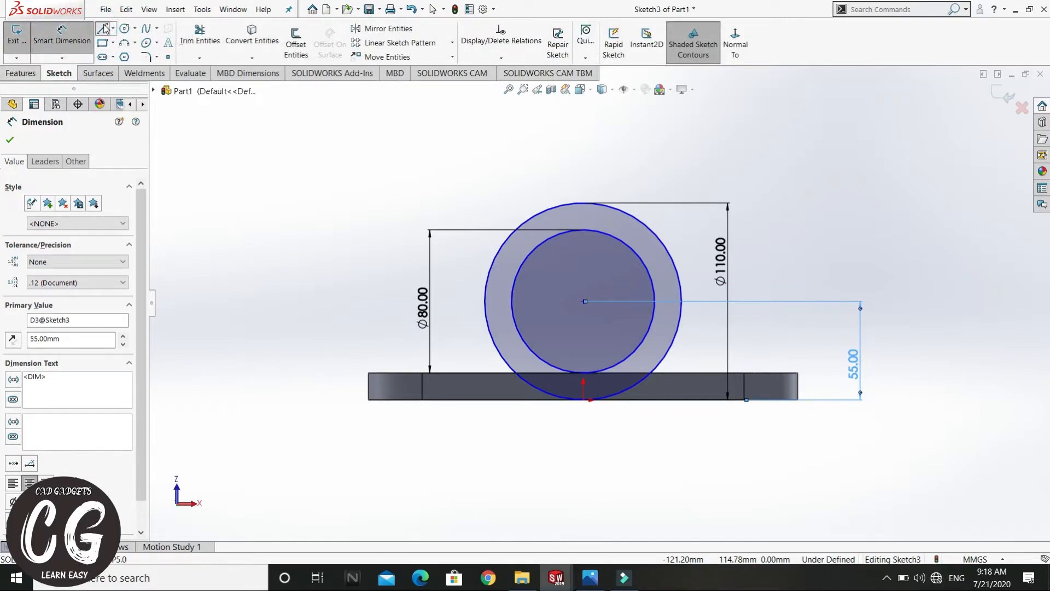
{"action": "left_click", "coordinate": [524, 224]}
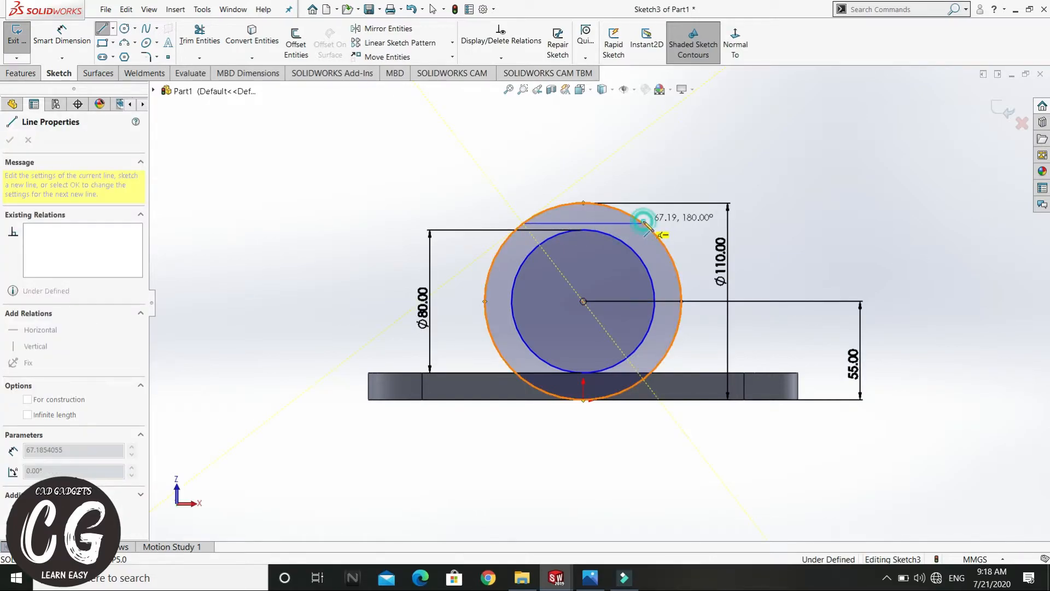
{"action": "left_click", "coordinate": [644, 224]}
Step: Dimension the length of the horizontal line across the outer circle to 50 mm
{"action": "left_click", "coordinate": [63, 42]}
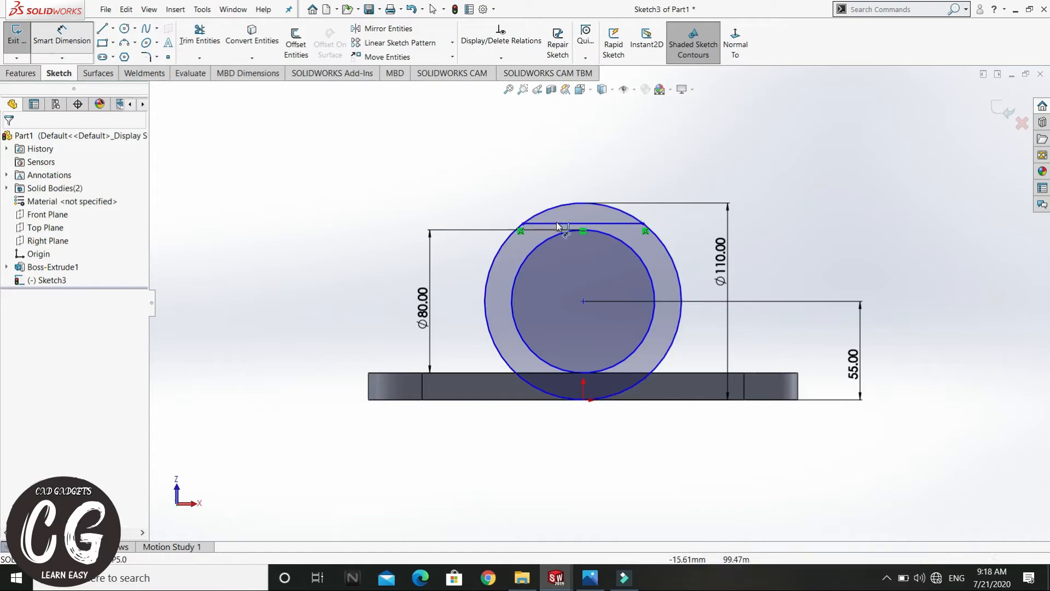
{"action": "left_click", "coordinate": [559, 223]}
{"action": "left_click", "coordinate": [582, 143]}
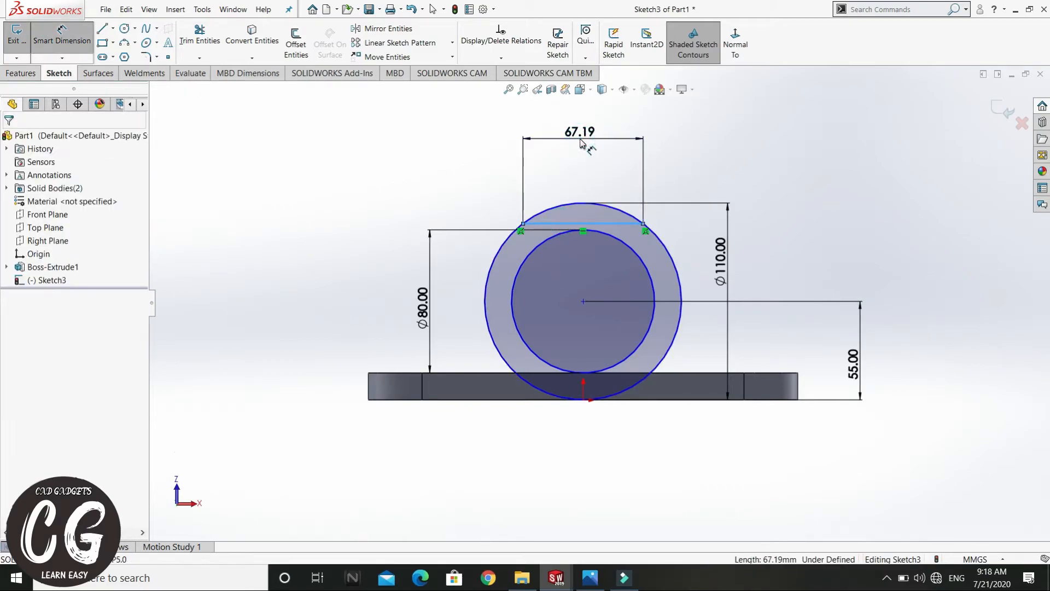
{"action": "type", "text": "50"}
{"action": "key", "text": "Return"}
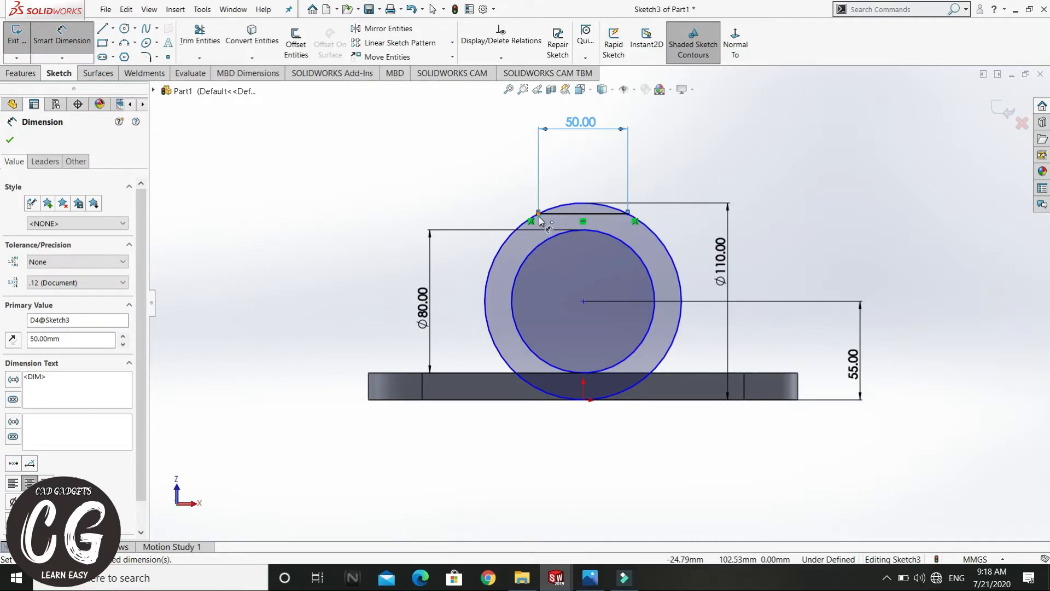
Step: Dimension the horizontal distance from the line's left endpoint to the origin at 25 mm
{"action": "left_click", "coordinate": [539, 215]}
{"action": "left_click", "coordinate": [583, 400]}
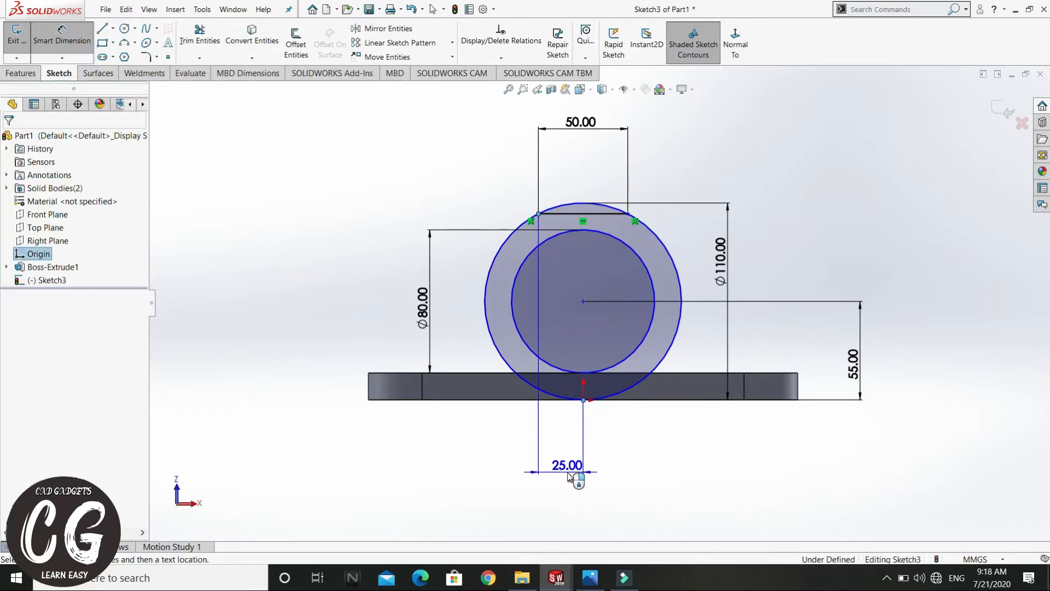
{"action": "left_click", "coordinate": [569, 466]}
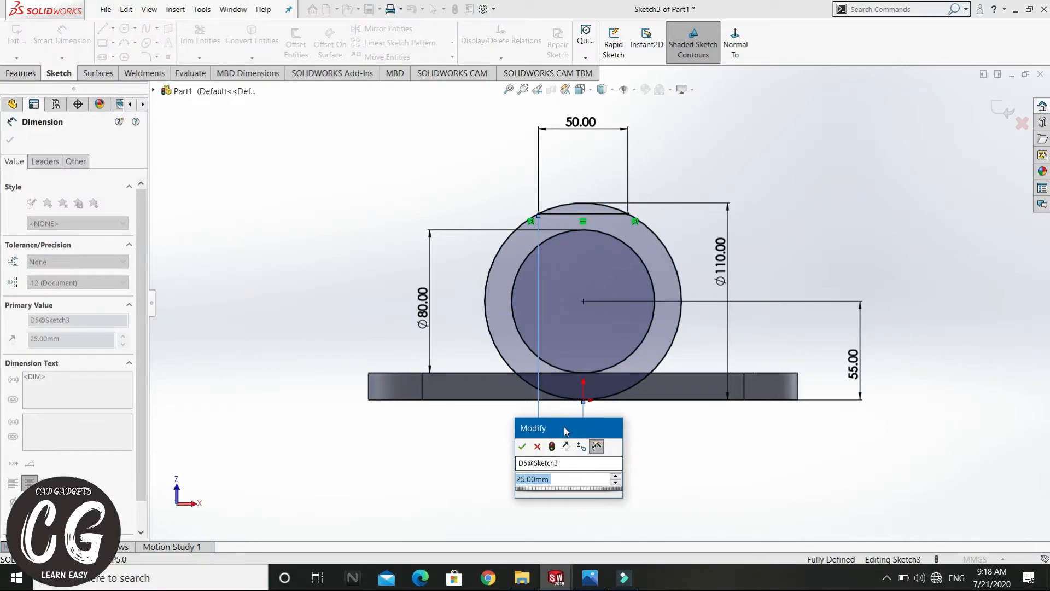
{"action": "key", "text": "Return"}
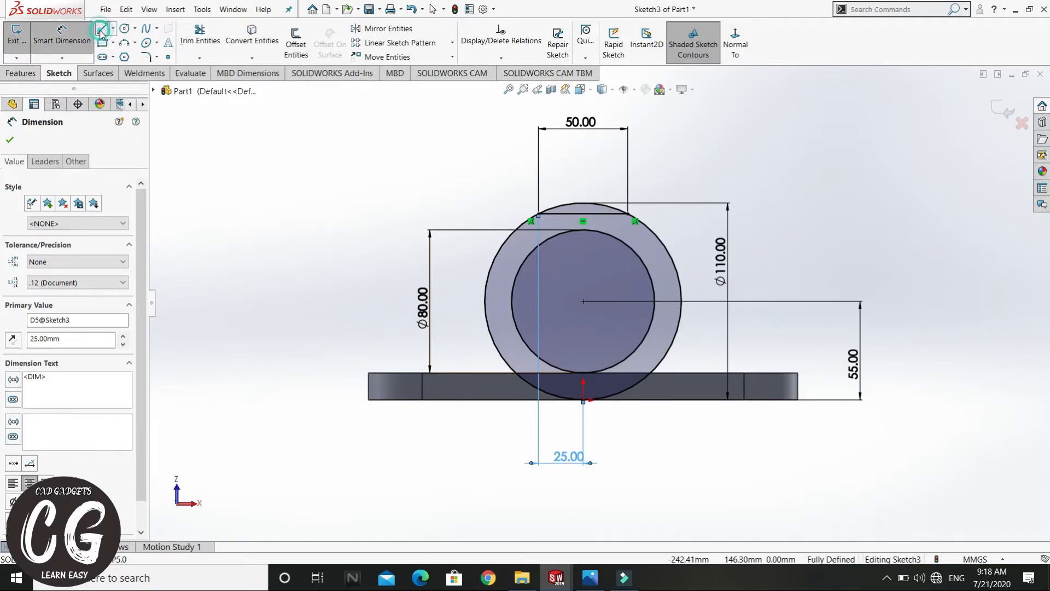
Step: Draw two vertical lines about 18 mm apart, one on each side of centre, from the horizontal line down to the inner circle
{"action": "left_click", "coordinate": [102, 29]}
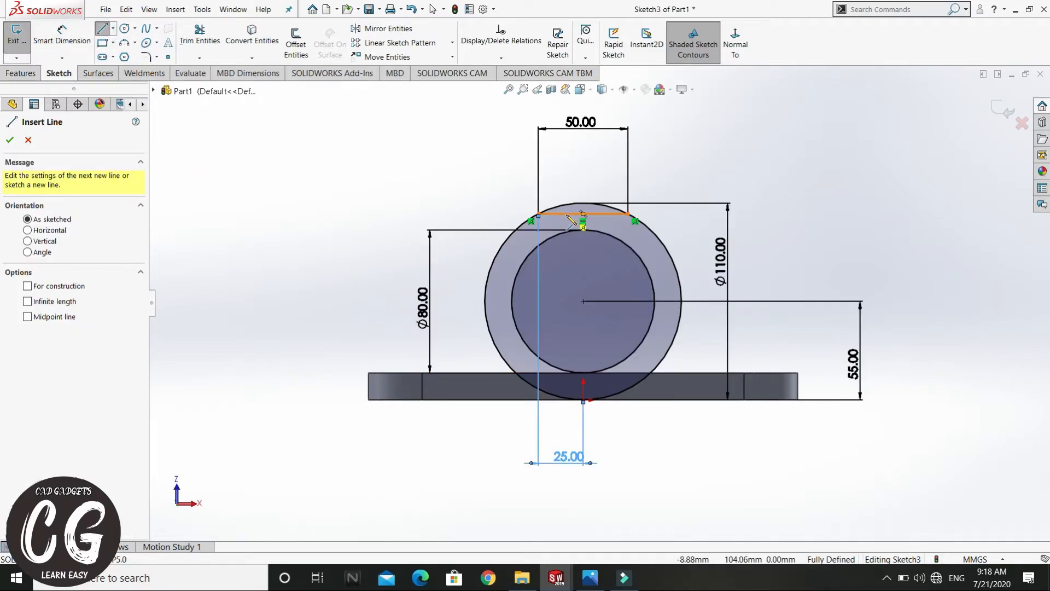
{"action": "left_click", "coordinate": [582, 215]}
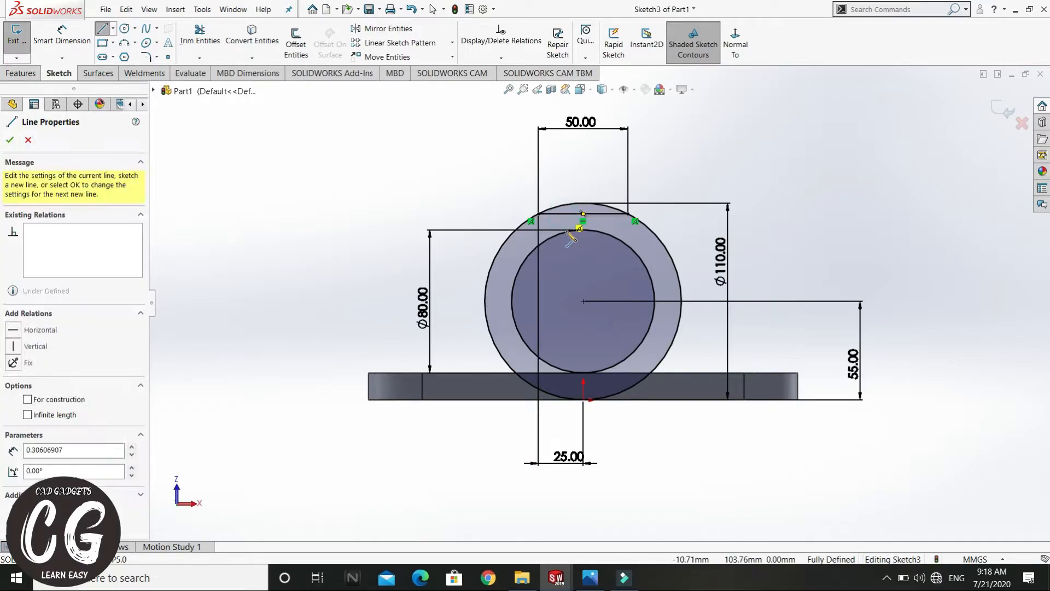
{"action": "scroll", "coordinate": [567, 235], "scroll_direction": "down", "scroll_amount": 3}
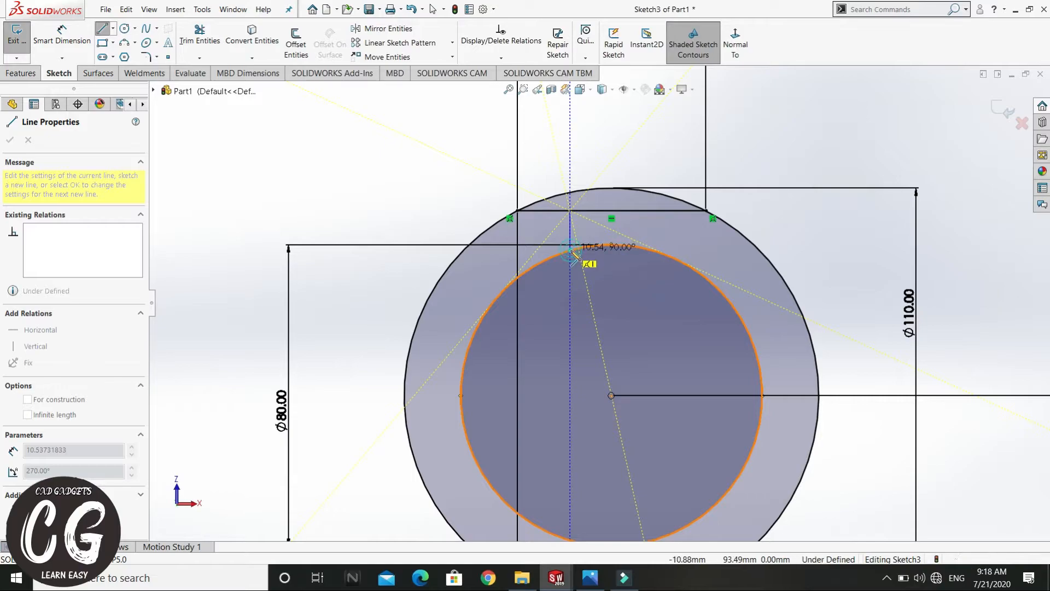
{"action": "left_click", "coordinate": [571, 249]}
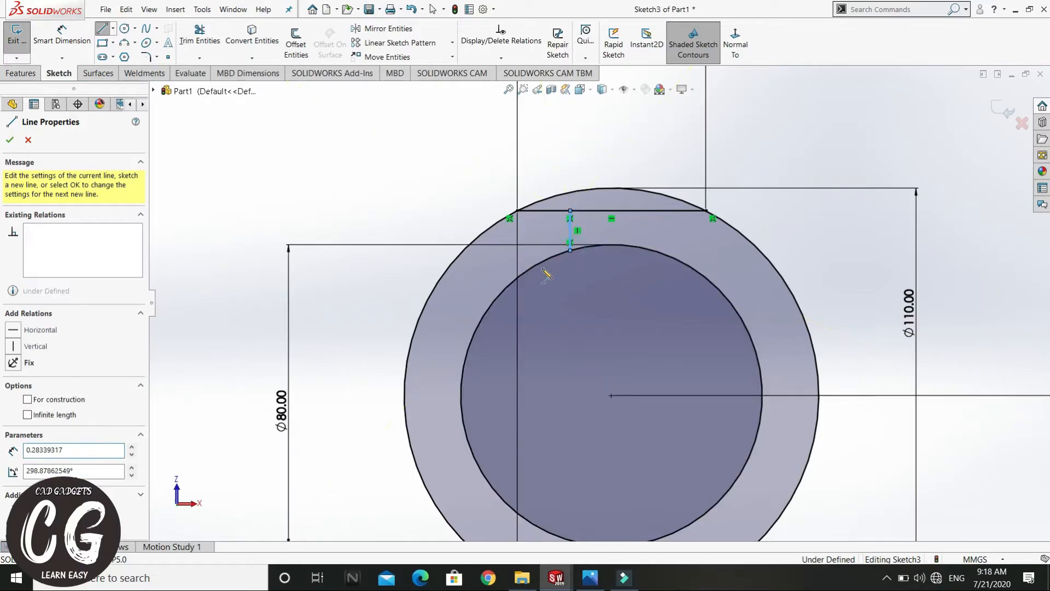
{"action": "left_click", "coordinate": [101, 29]}
{"action": "left_click", "coordinate": [99, 30]}
{"action": "left_click", "coordinate": [100, 29]}
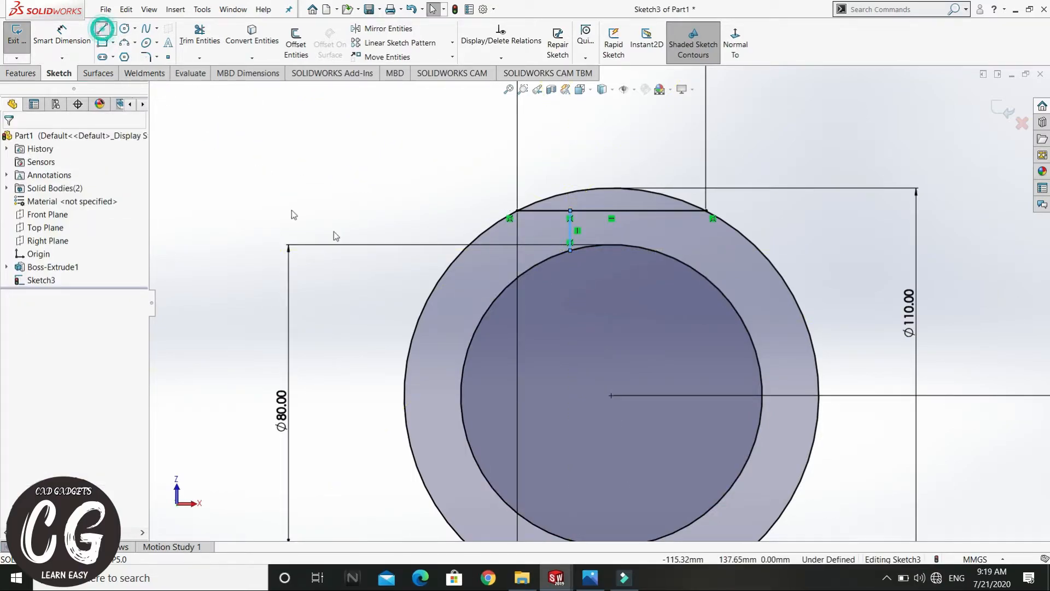
{"action": "left_click", "coordinate": [638, 211]}
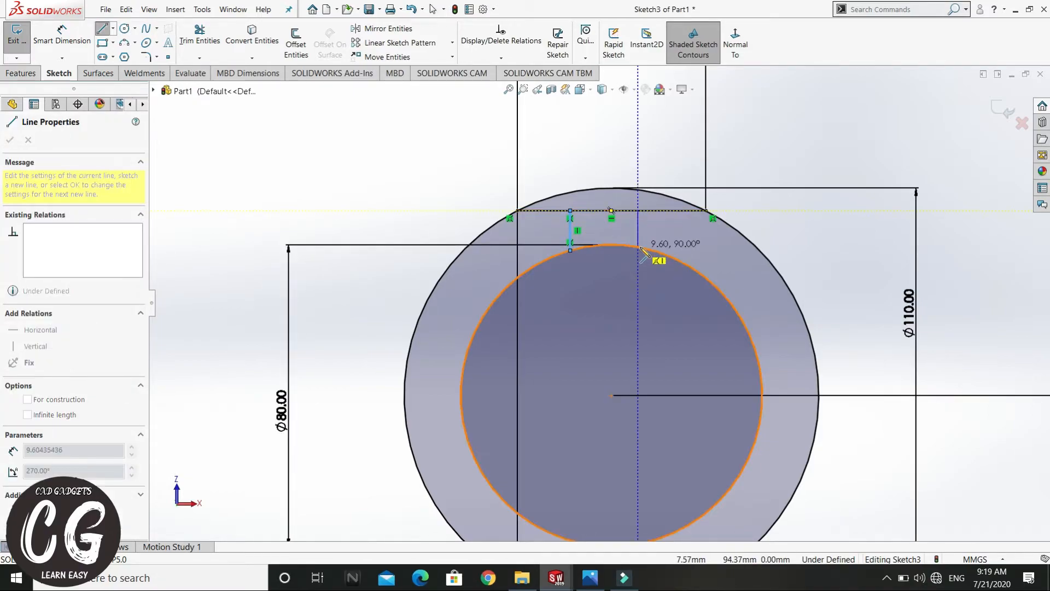
{"action": "left_click", "coordinate": [638, 246]}
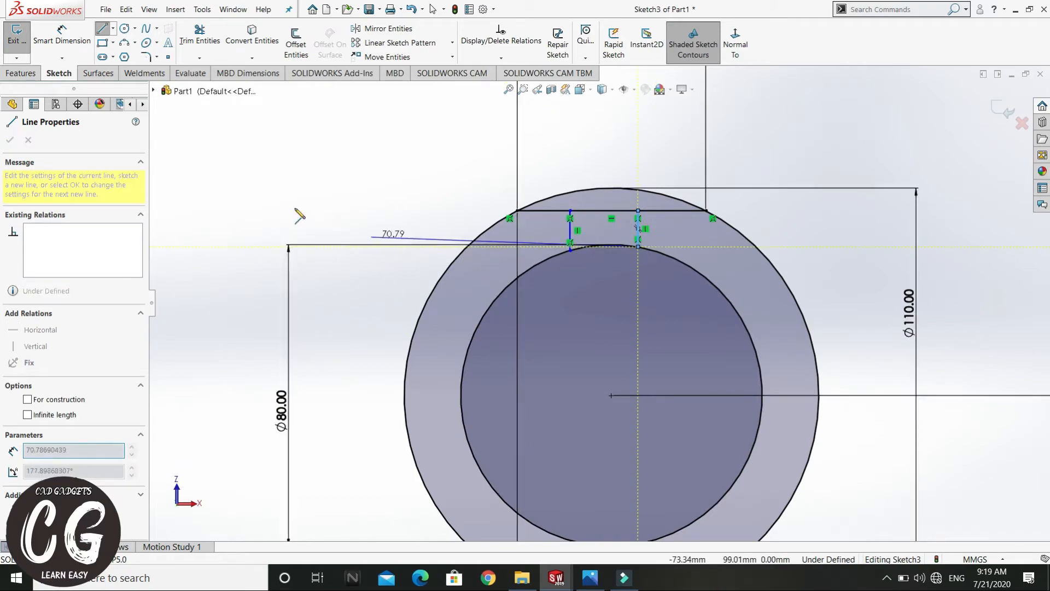
Step: Dimension the distance between the two short vertical lines to 20 mm
{"action": "left_click", "coordinate": [70, 41]}
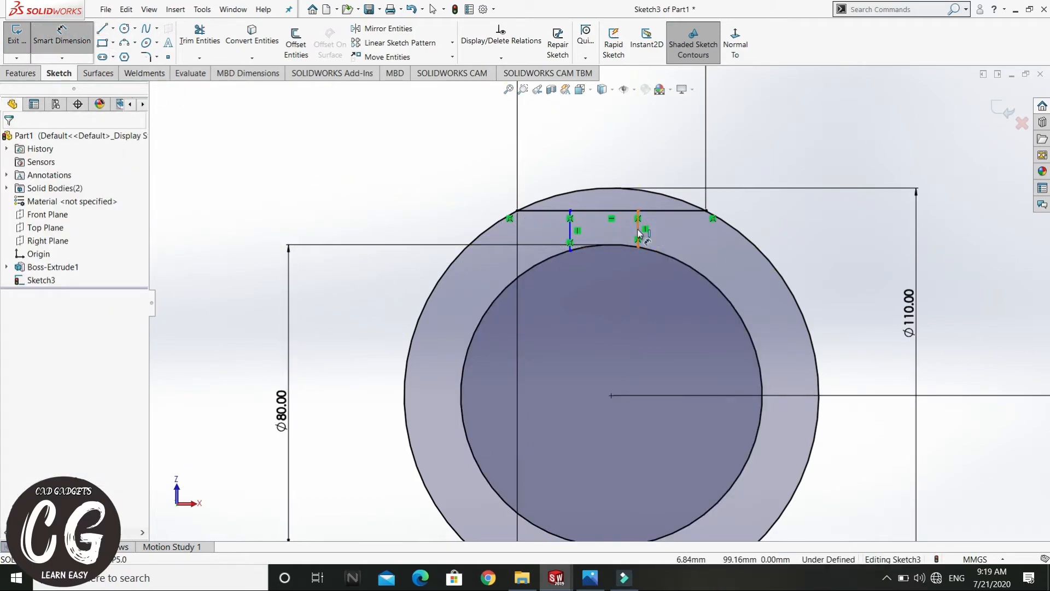
{"action": "left_click", "coordinate": [570, 230]}
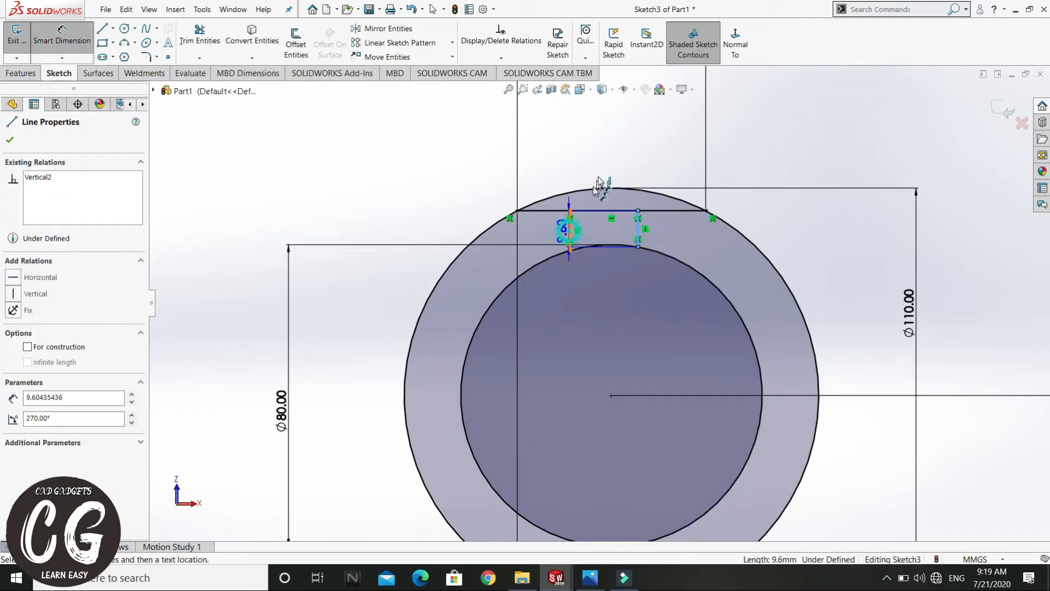
{"action": "left_click", "coordinate": [637, 230]}
{"action": "left_click", "coordinate": [614, 140]}
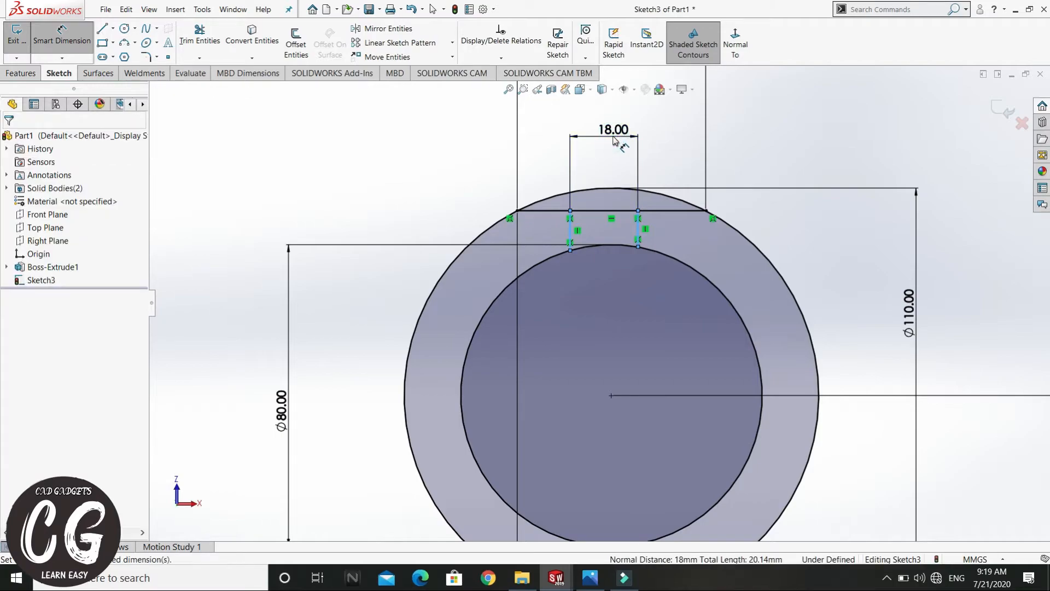
{"action": "left_click", "coordinate": [613, 137]}
{"action": "type", "text": "20"}
{"action": "key", "text": "Return"}
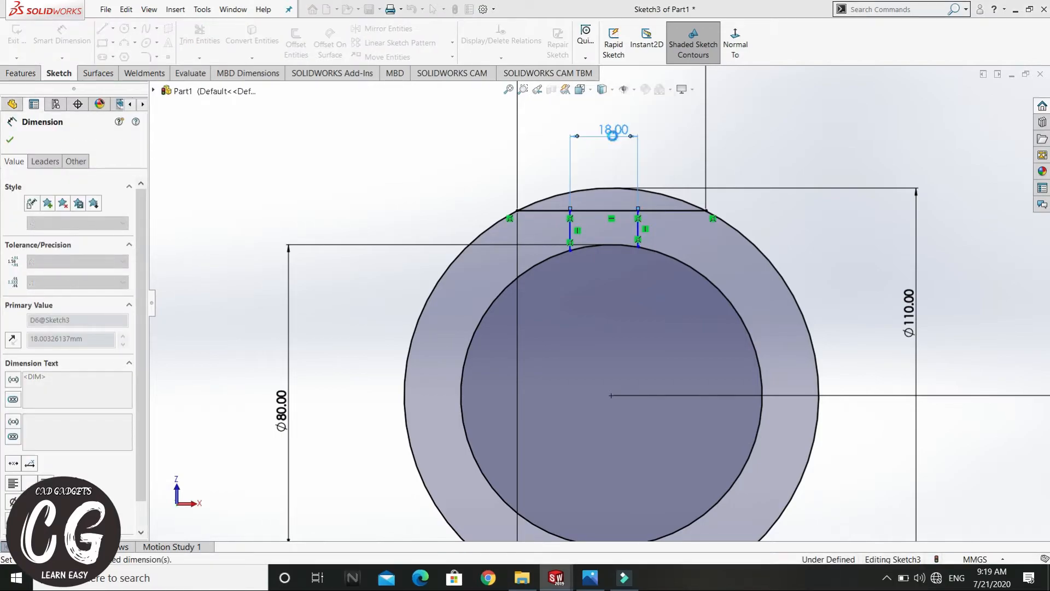
Step: Dimension the horizontal distance from the left short vertical line to the origin to 10 mm and finish dimensioning
{"action": "scroll", "coordinate": [634, 296], "scroll_direction": "up", "scroll_amount": 2}
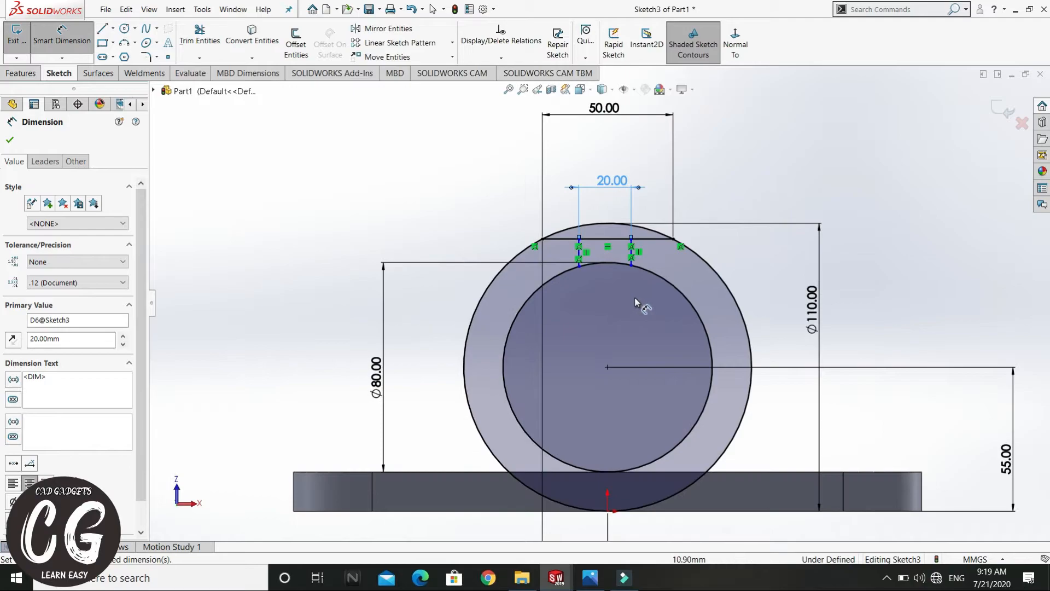
{"action": "scroll", "coordinate": [592, 275], "scroll_direction": "down", "scroll_amount": 2}
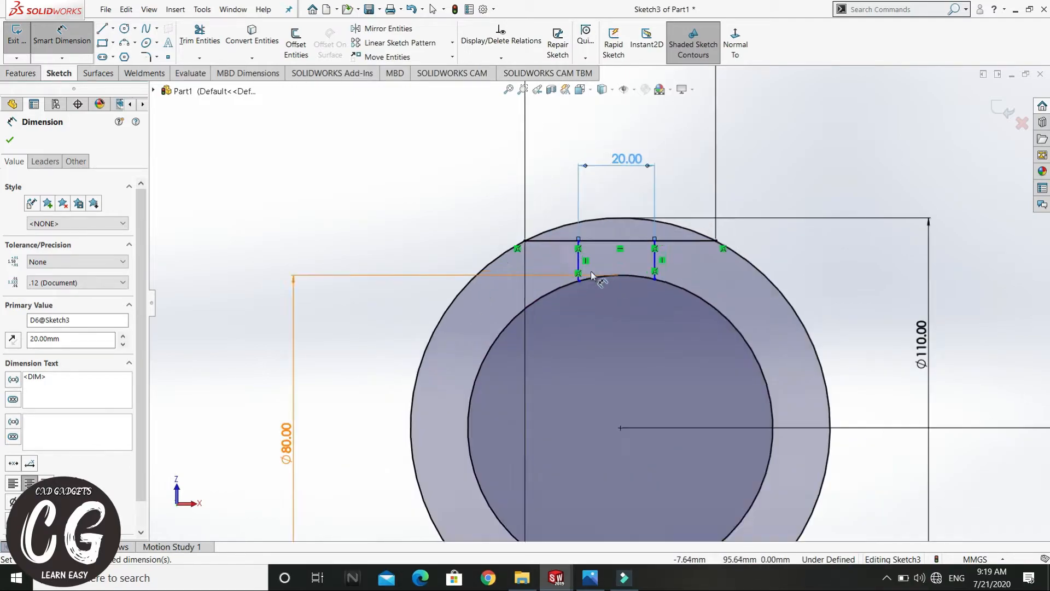
{"action": "left_click", "coordinate": [578, 261]}
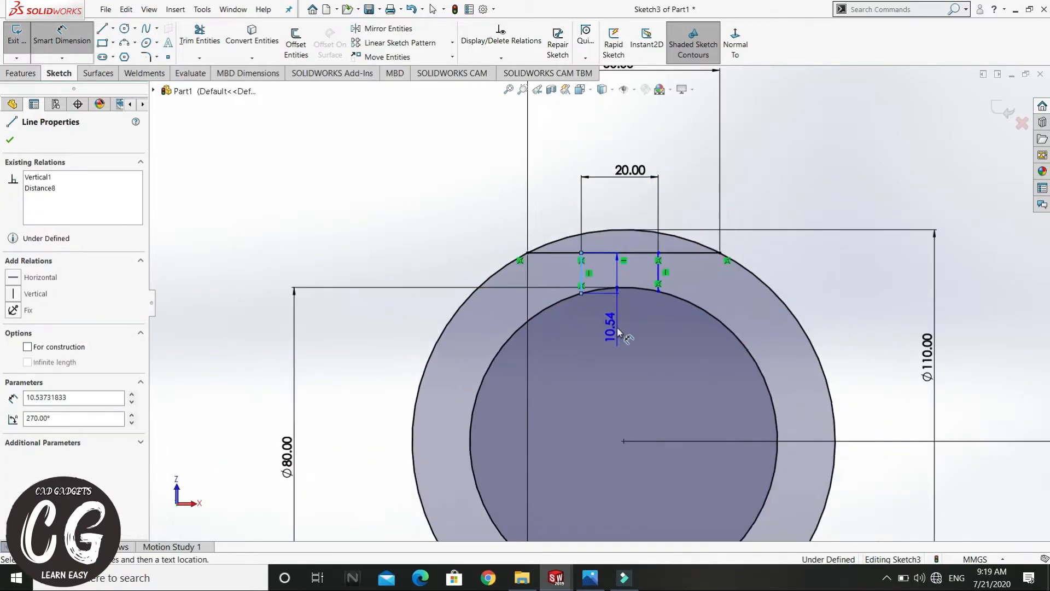
{"action": "scroll", "coordinate": [619, 331], "scroll_direction": "up", "scroll_amount": 2}
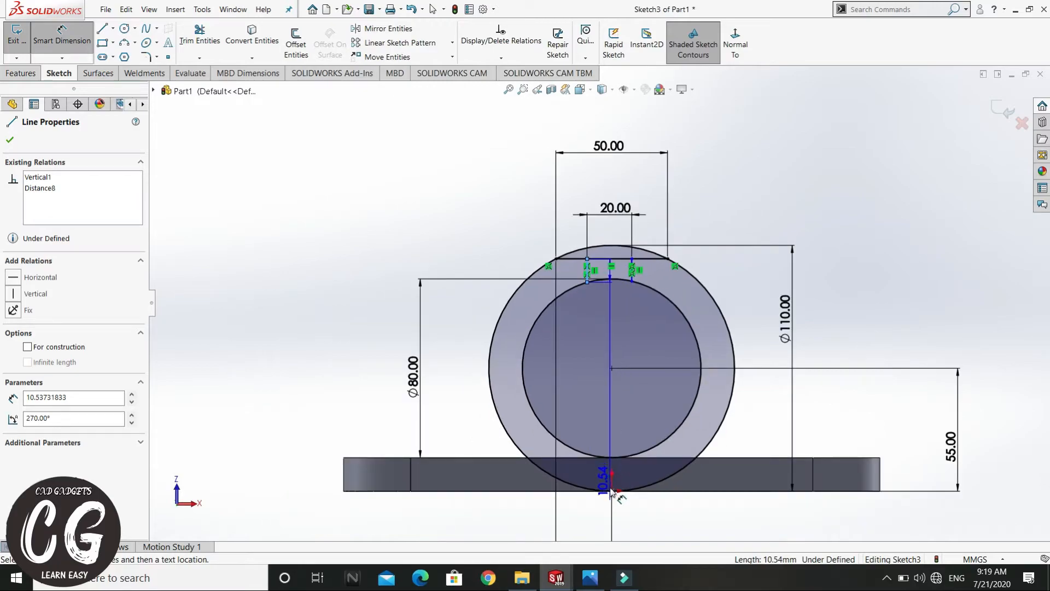
{"action": "left_click", "coordinate": [611, 491]}
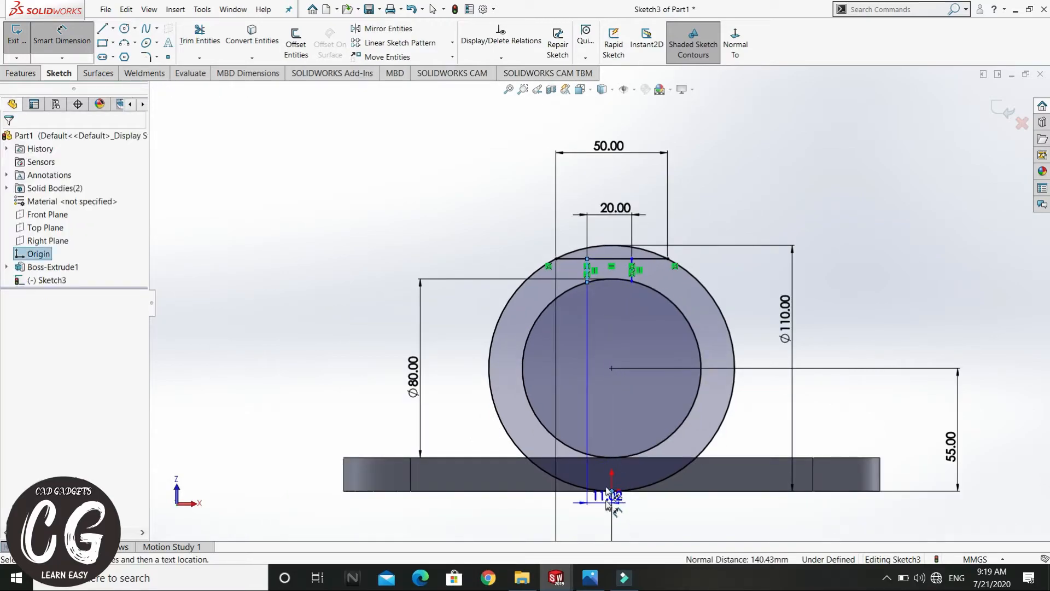
{"action": "scroll", "coordinate": [610, 498], "scroll_direction": "up", "scroll_amount": 2}
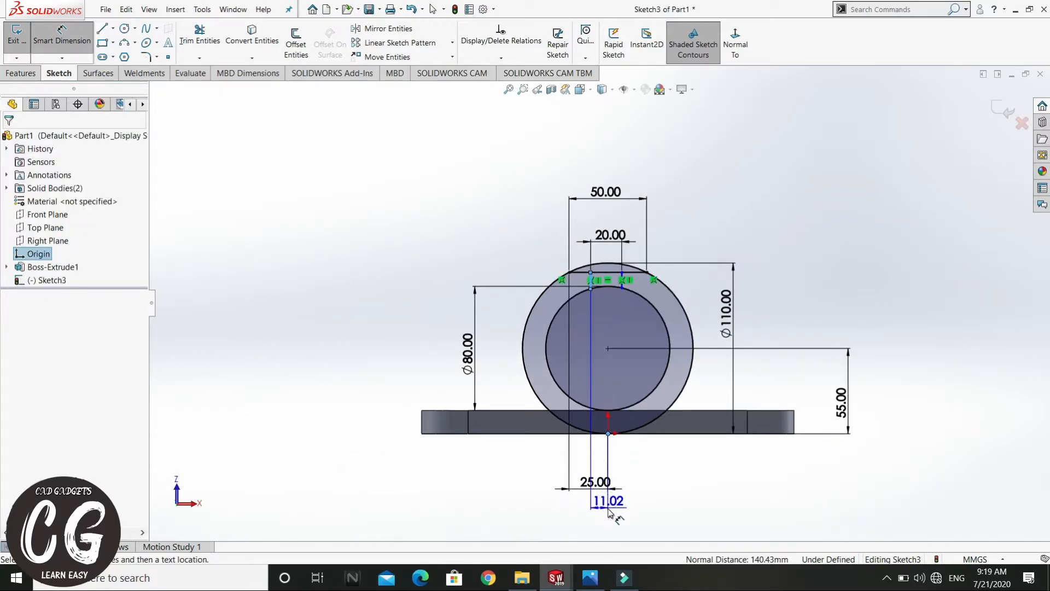
{"action": "left_click", "coordinate": [611, 511]}
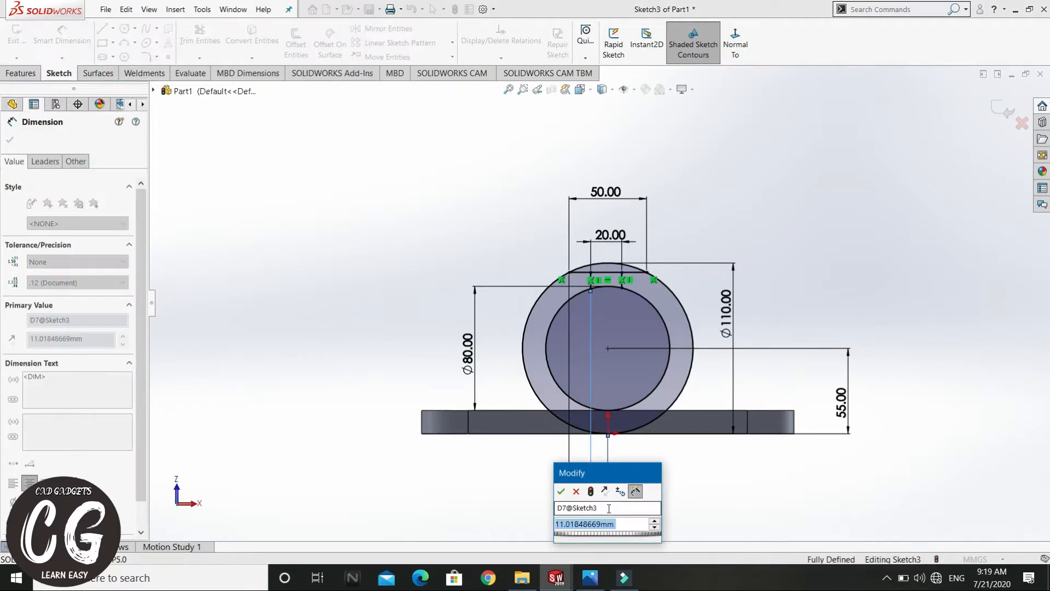
{"action": "key", "text": "Return"}
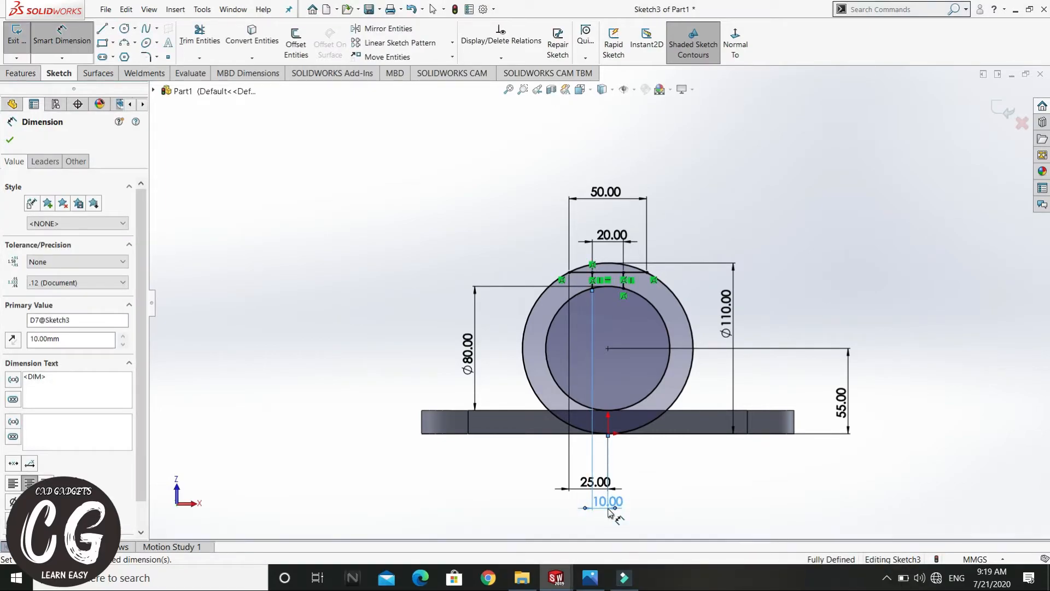
{"action": "scroll", "coordinate": [629, 423], "scroll_direction": "down", "scroll_amount": 1}
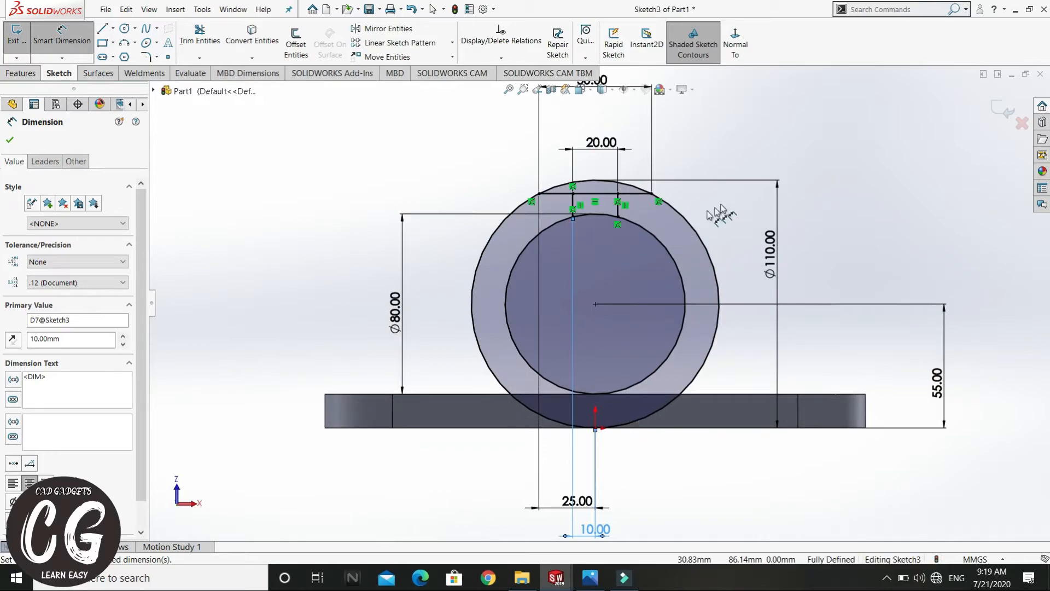
{"action": "right_click", "coordinate": [866, 164]}
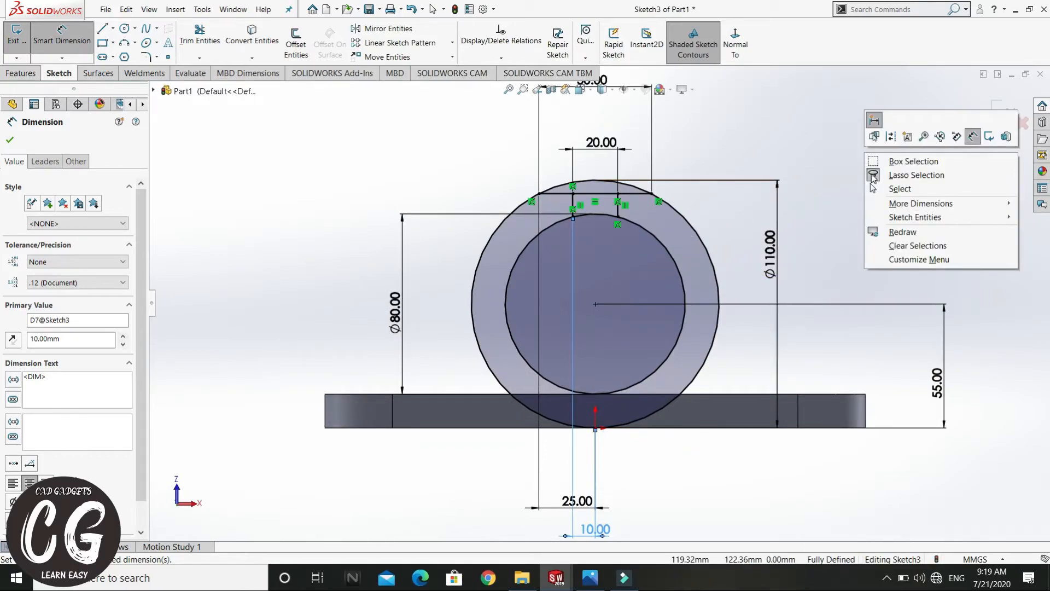
{"action": "left_click", "coordinate": [897, 189]}
{"action": "left_click", "coordinate": [785, 176]}
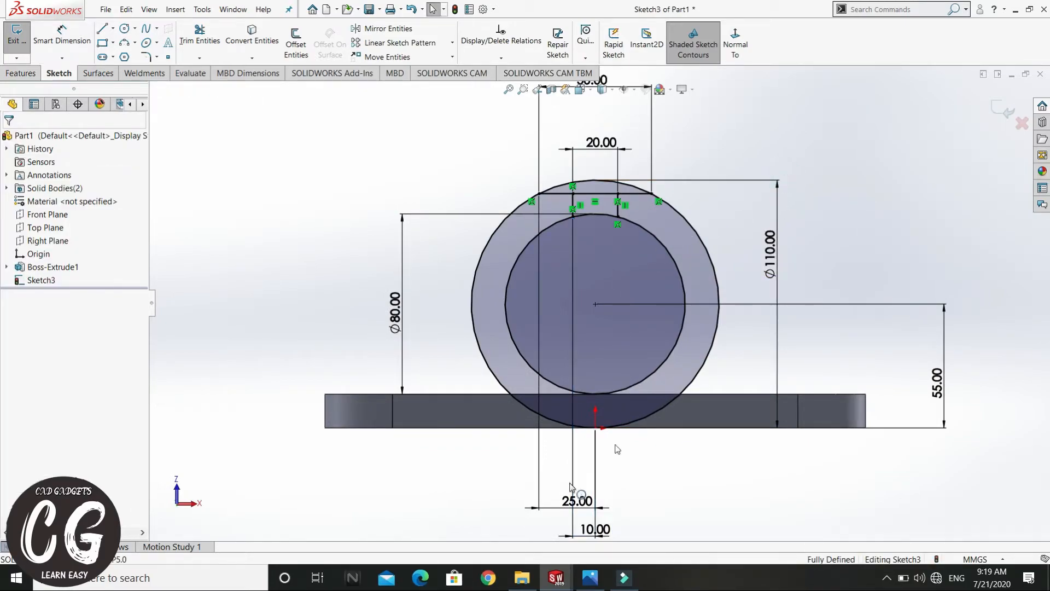
Step: Check the front view of CAD 22.jpg in Photos, then trim the outer arc above the flat and the line and inner arc across the 20 mm gap
{"action": "left_click", "coordinate": [590, 578]}
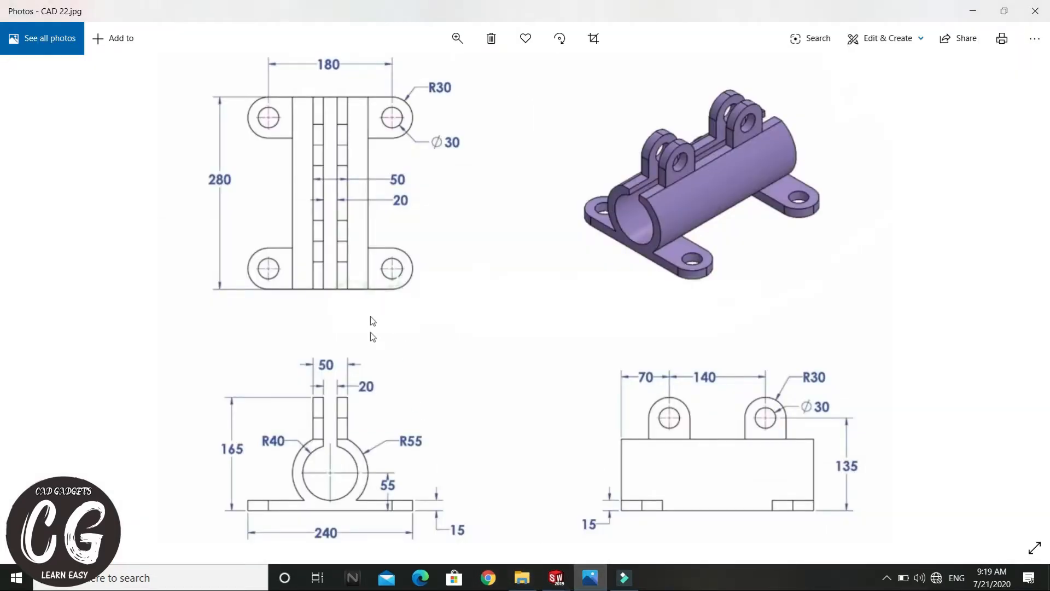
{"action": "double_click", "coordinate": [333, 443]}
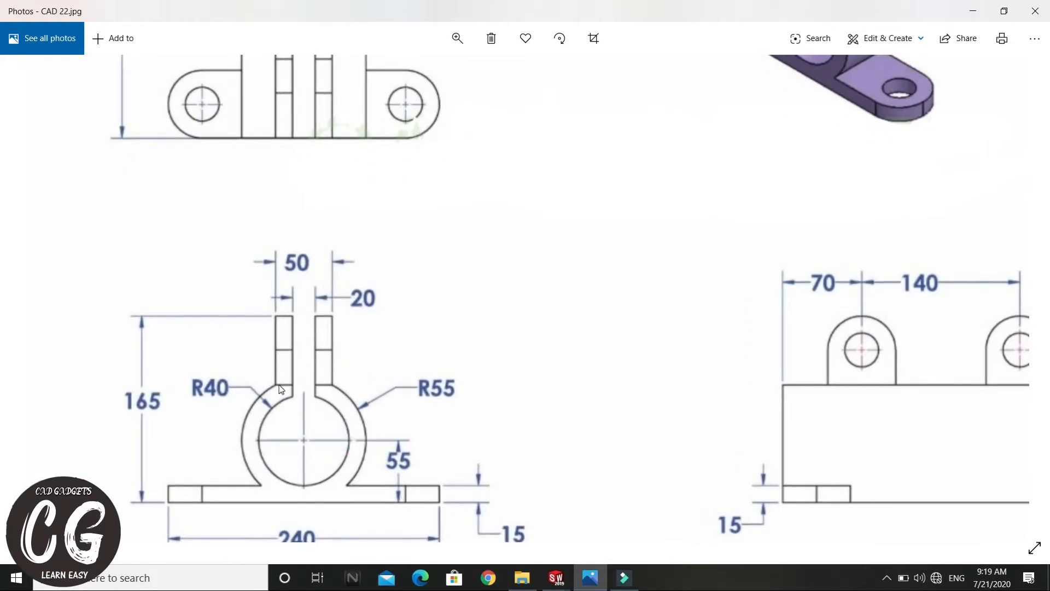
{"action": "mouse_move", "coordinate": [277, 384]}
{"action": "left_mouse_down"}
{"action": "mouse_move", "coordinate": [339, 392]}
{"action": "mouse_move", "coordinate": [278, 389]}
{"action": "left_mouse_up"}
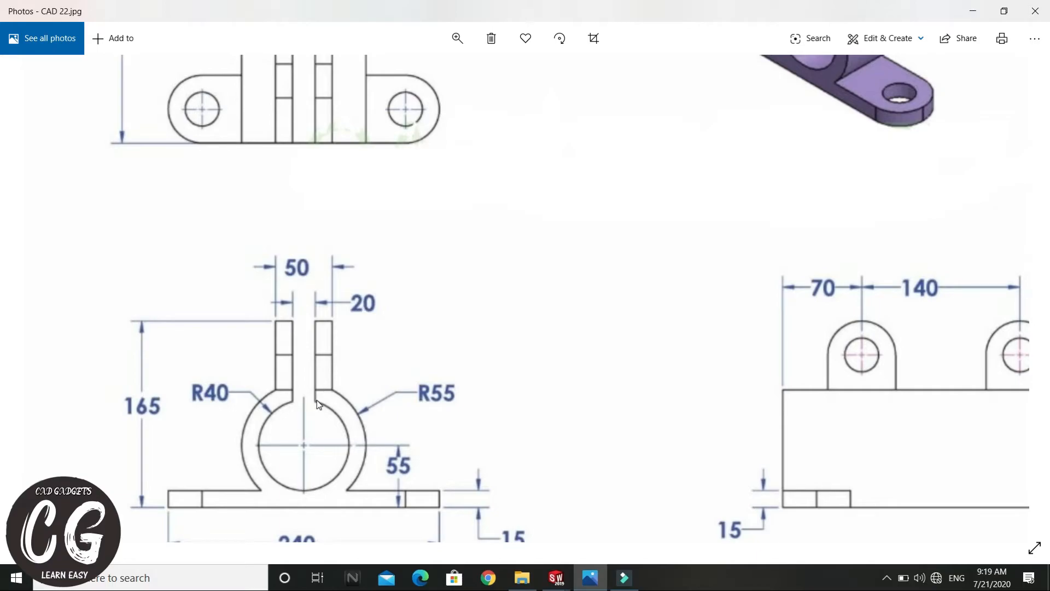
{"action": "key", "text": "alt+Tab"}
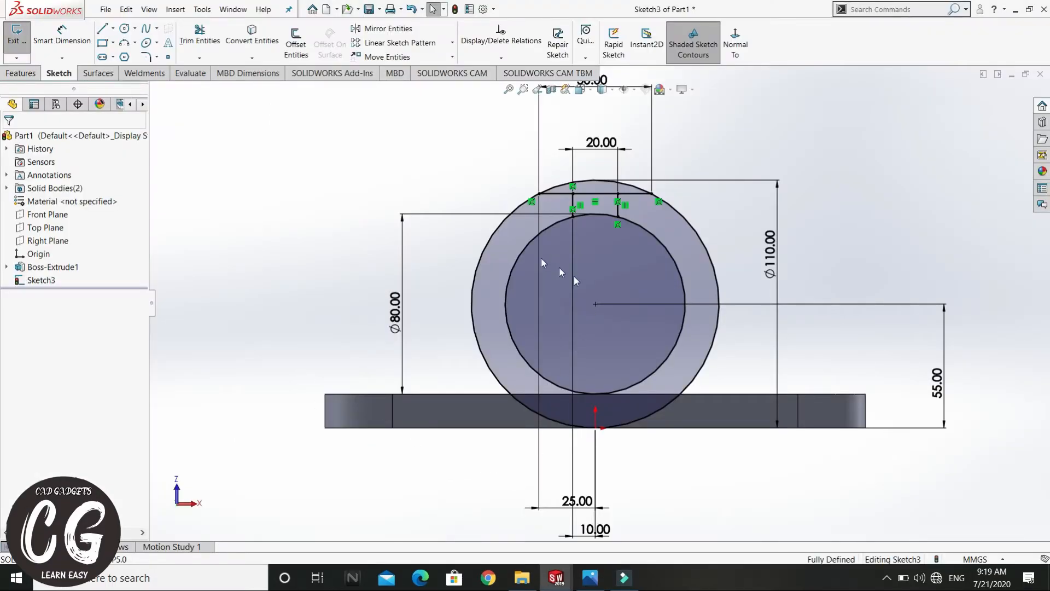
{"action": "left_click", "coordinate": [199, 36]}
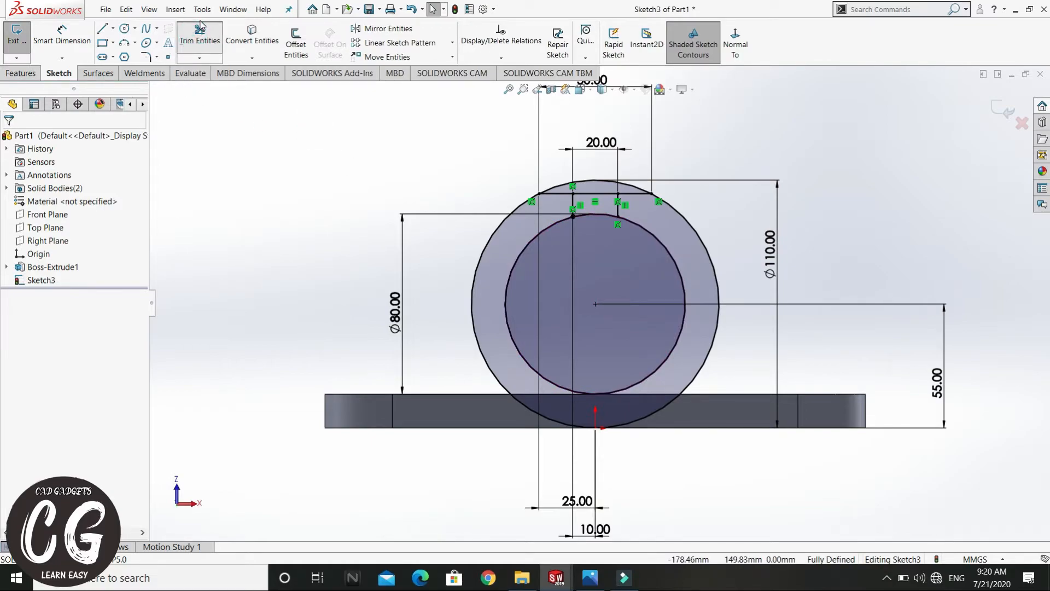
{"action": "left_click", "coordinate": [599, 180]}
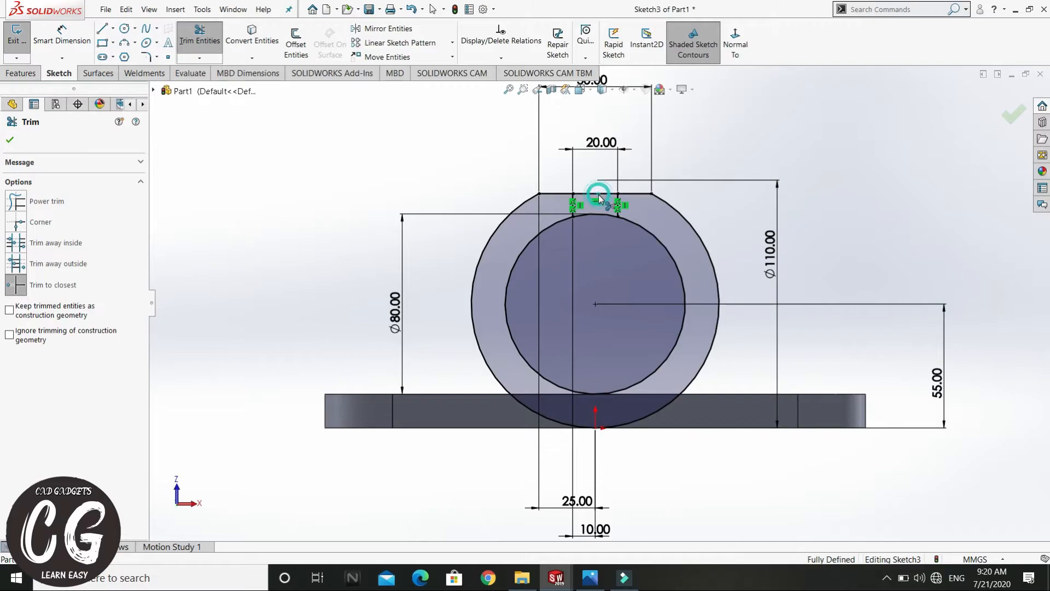
{"action": "left_click", "coordinate": [598, 195]}
{"action": "left_click", "coordinate": [595, 217]}
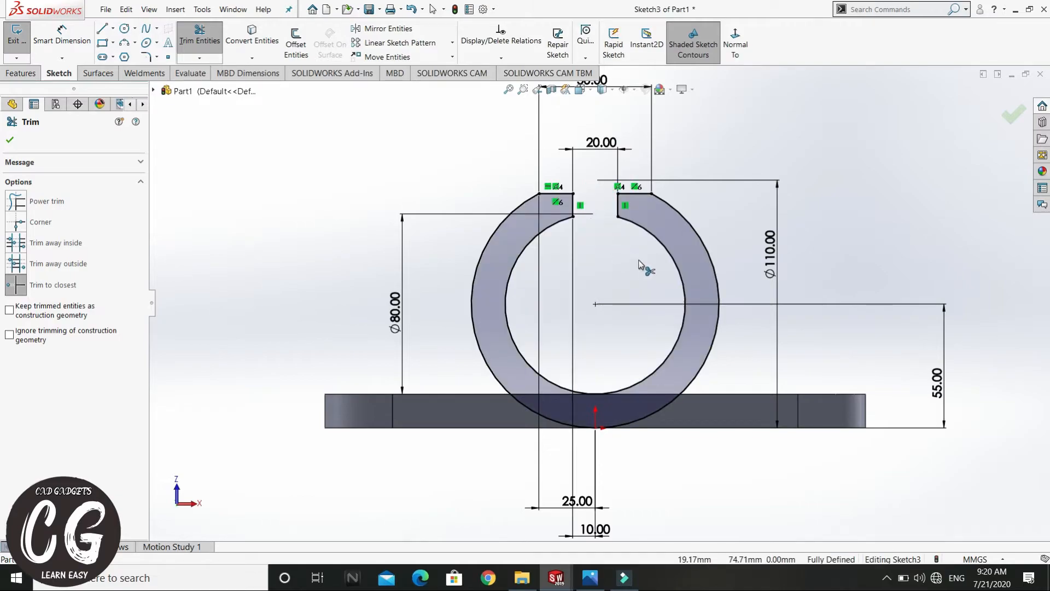
{"action": "right_click", "coordinate": [833, 133]}
{"action": "left_click", "coordinate": [847, 164]}
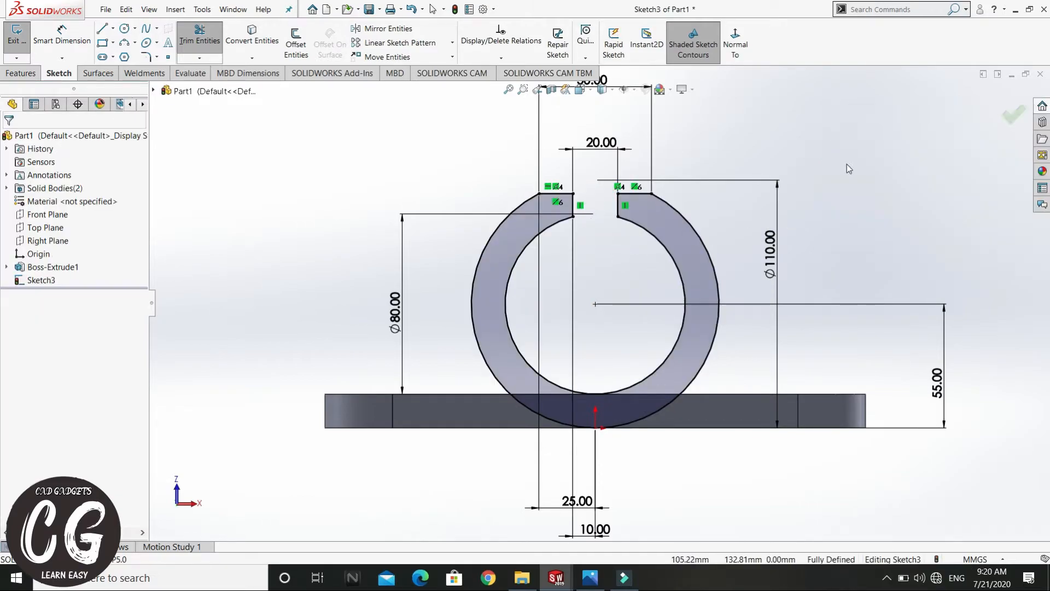
Step: Close the finished clamp profile sketch and clear the selection
{"action": "mouse_move", "coordinate": [812, 175]}
{"action": "middle_mouse_down"}
{"action": "mouse_move", "coordinate": [773, 187]}
{"action": "mouse_move", "coordinate": [838, 188]}
{"action": "middle_mouse_up"}
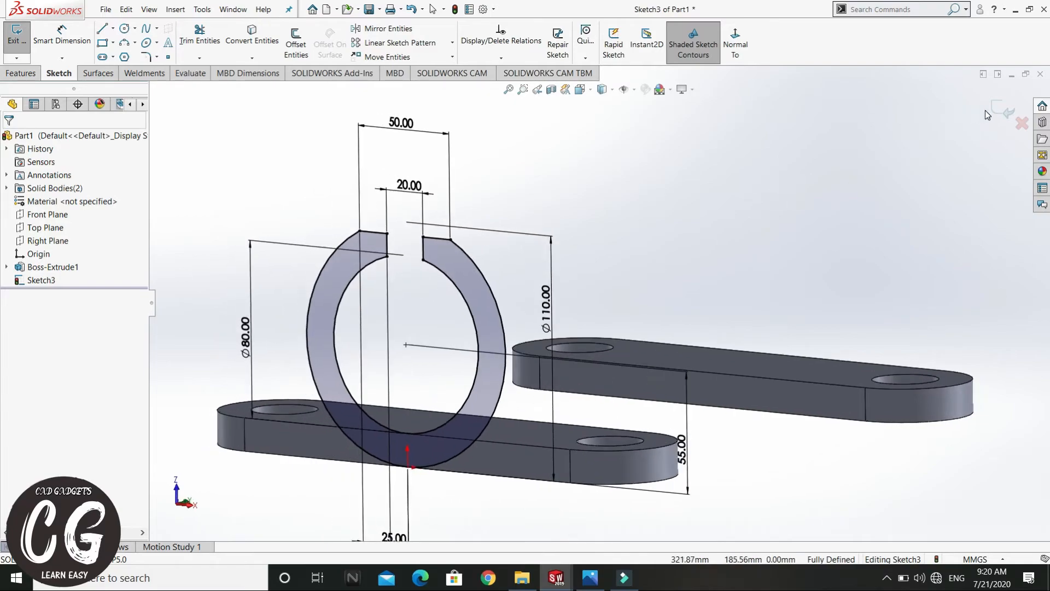
{"action": "key", "text": "ctrl+b"}
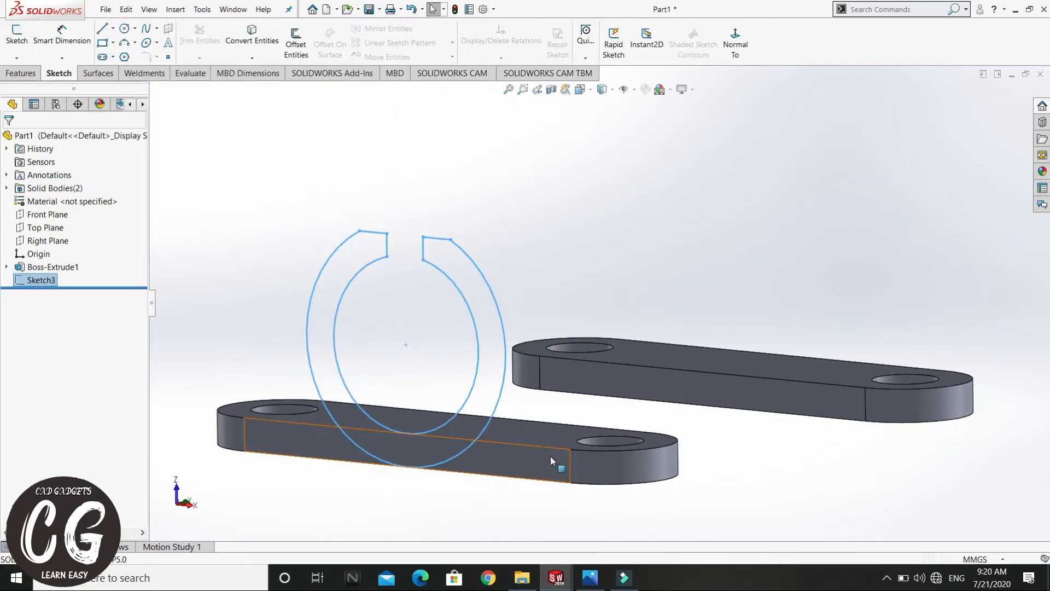
{"action": "left_click", "coordinate": [633, 252]}
Step: Check the bracket length in CAD 22.jpg in Photos, then extrude the split tube profile 280 mm in the reversed direction across both base feet
{"action": "scroll", "coordinate": [605, 256], "scroll_direction": "up", "scroll_amount": 2}
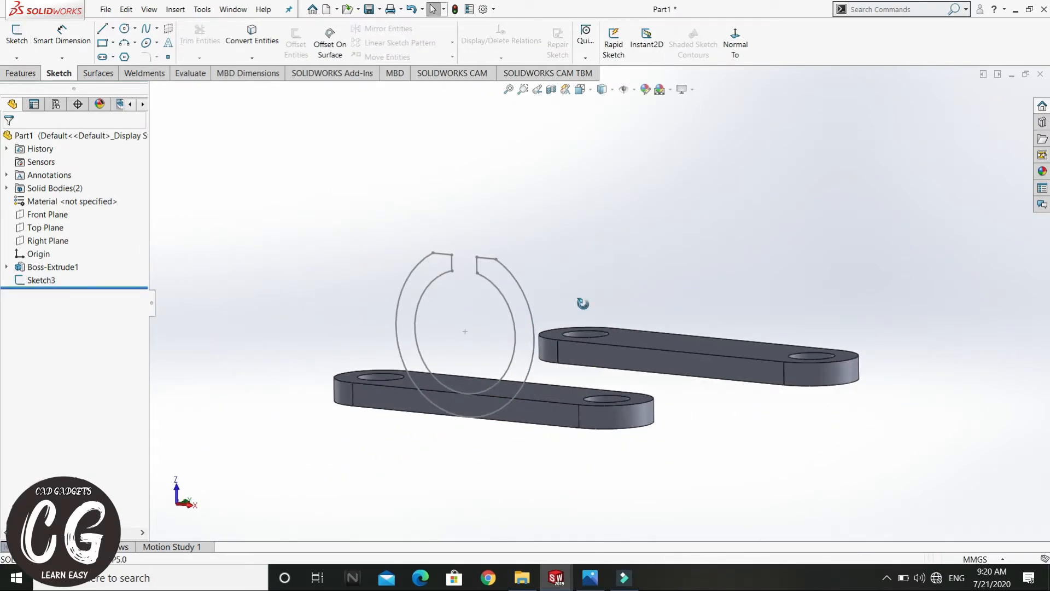
{"action": "middle_click_drag", "start_coordinate": [583, 304], "coordinate": [579, 314]}
{"action": "left_click", "coordinate": [24, 280]}
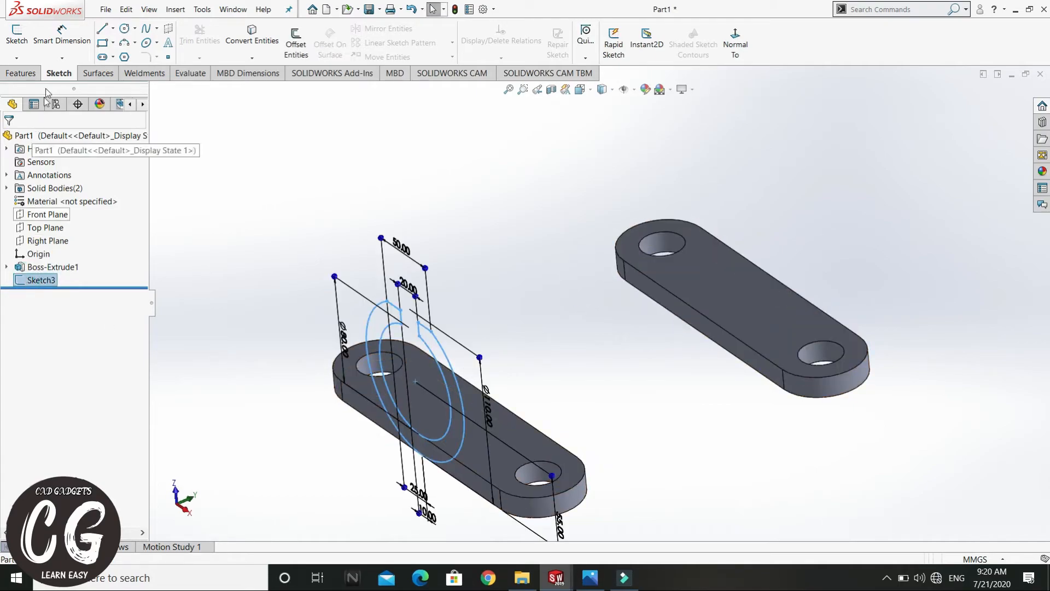
{"action": "left_click", "coordinate": [22, 73]}
{"action": "left_click", "coordinate": [23, 45]}
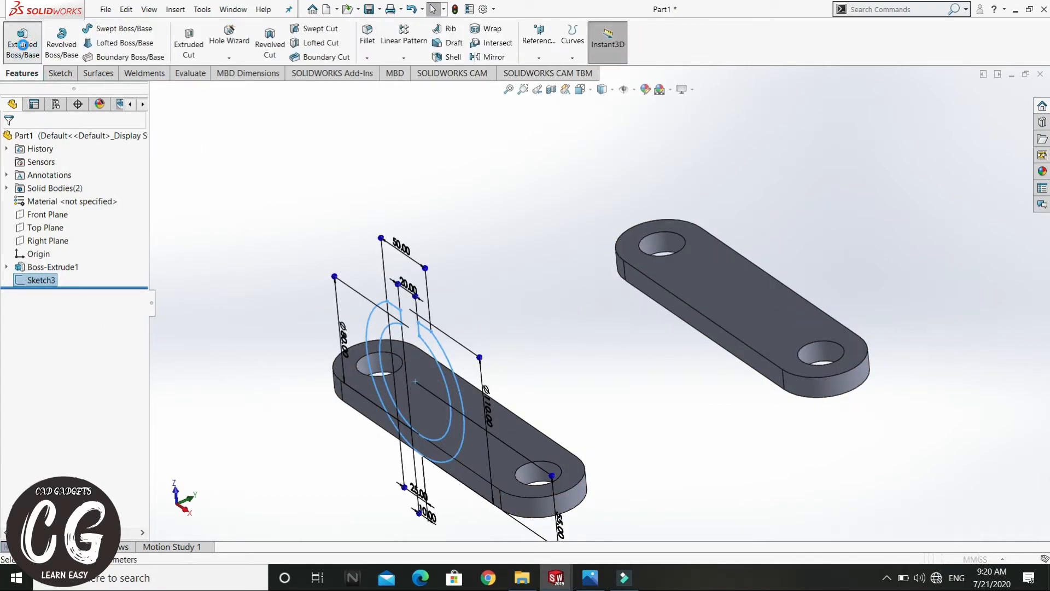
{"action": "left_click", "coordinate": [581, 576]}
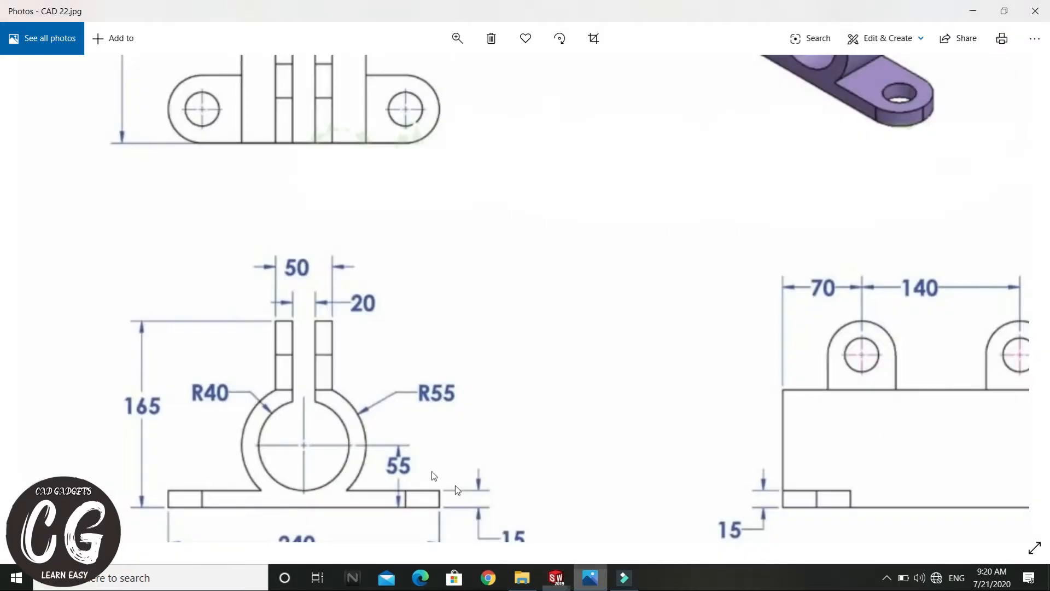
{"action": "double_click", "coordinate": [467, 332]}
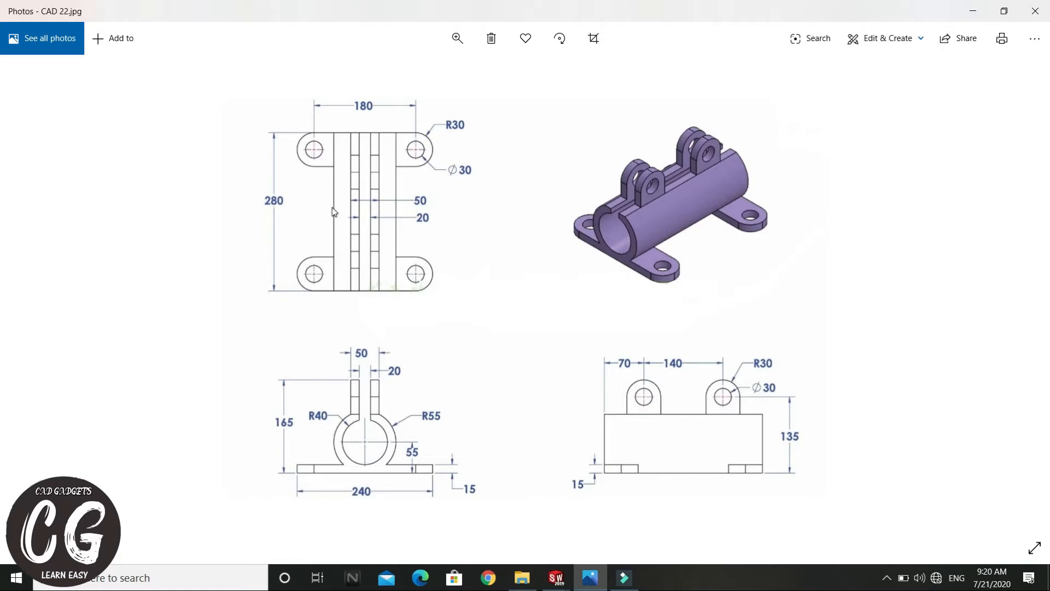
{"action": "key", "text": "alt+Tab"}
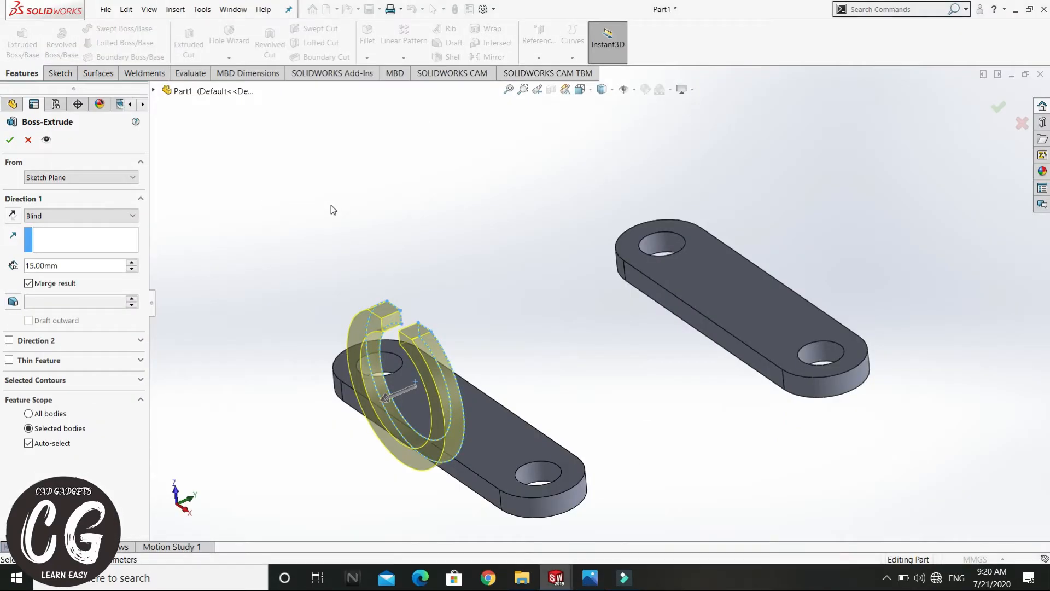
{"action": "left_click_drag", "start_coordinate": [67, 270], "coordinate": [10, 263]}
{"action": "type", "text": "280"}
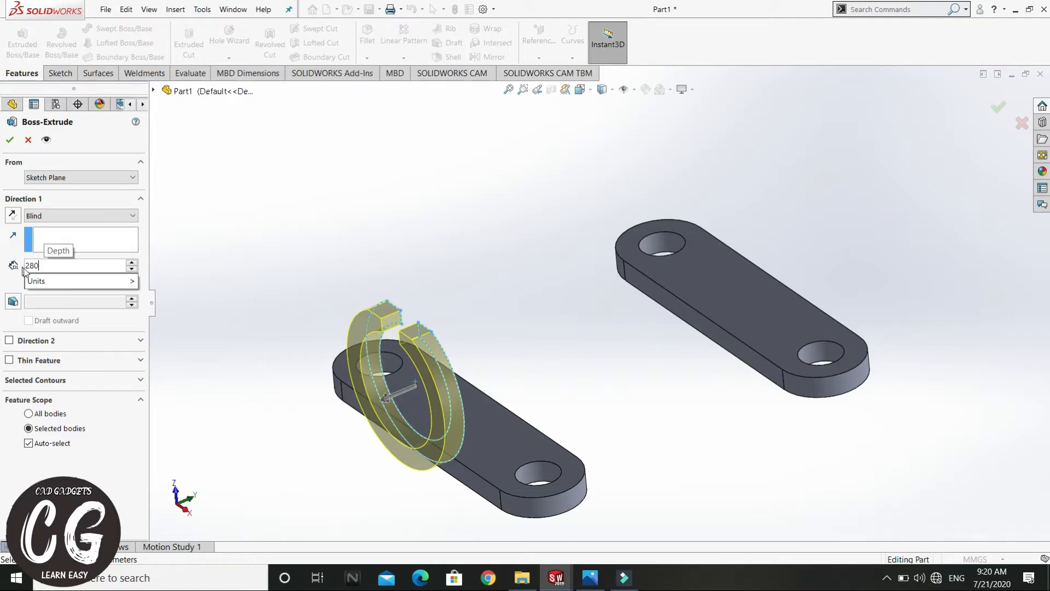
{"action": "key", "text": "Return"}
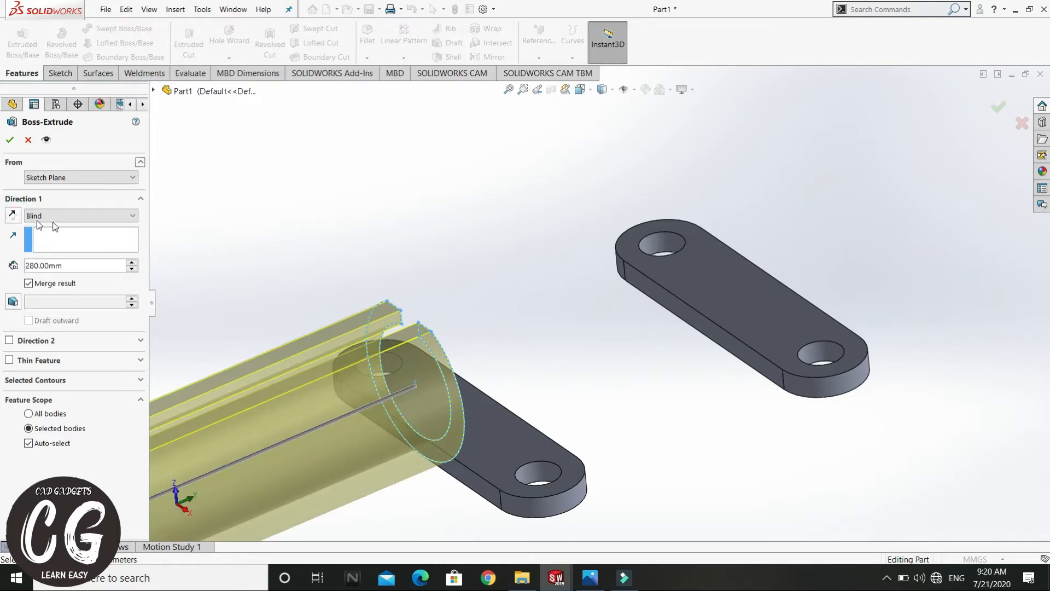
{"action": "left_click", "coordinate": [12, 217]}
{"action": "middle_click_drag", "start_coordinate": [383, 238], "coordinate": [447, 202]}
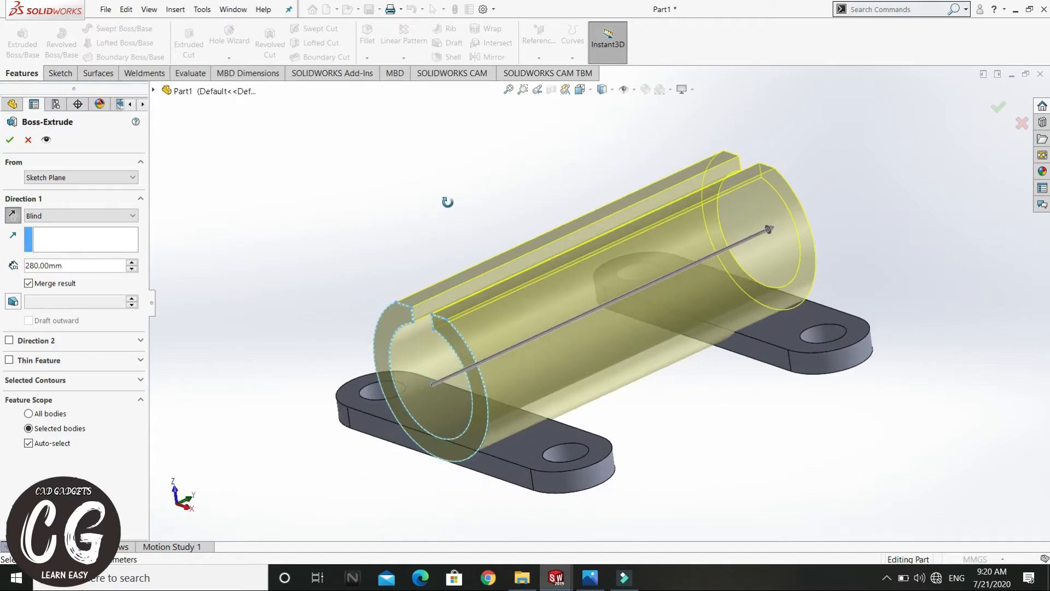
{"action": "left_click", "coordinate": [11, 143]}
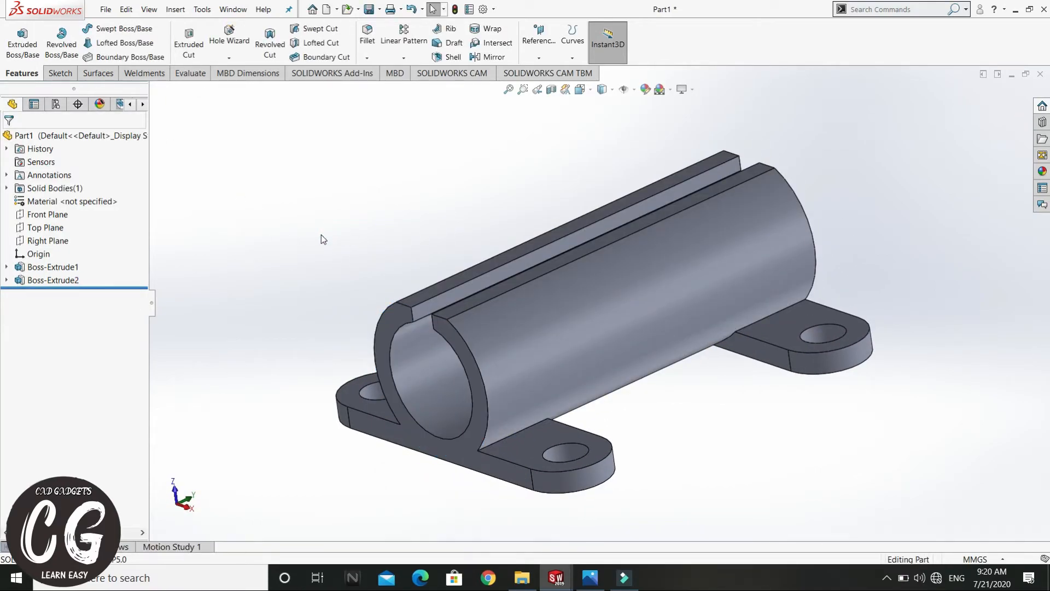
Step: Compare the tube with CAD 22.jpg in Photos, then start a sketch on the slot's inner side face and view it straight on
{"action": "middle_click_drag", "start_coordinate": [323, 239], "coordinate": [384, 201]}
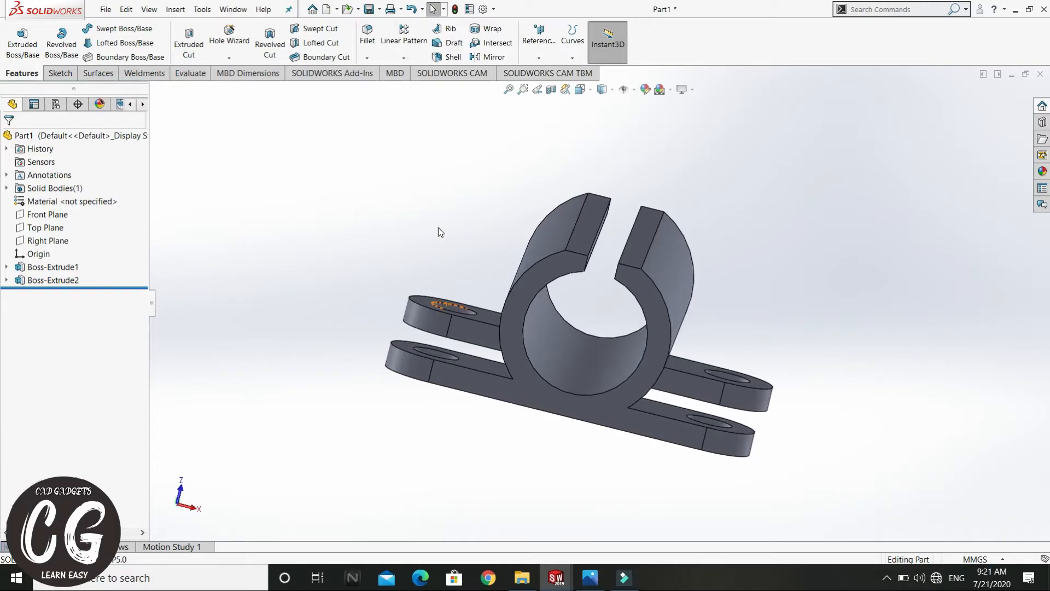
{"action": "mouse_move", "coordinate": [424, 229]}
{"action": "middle_mouse_down"}
{"action": "mouse_move", "coordinate": [391, 252]}
{"action": "mouse_move", "coordinate": [419, 267]}
{"action": "middle_mouse_up"}
{"action": "key", "text": "alt+Tab"}
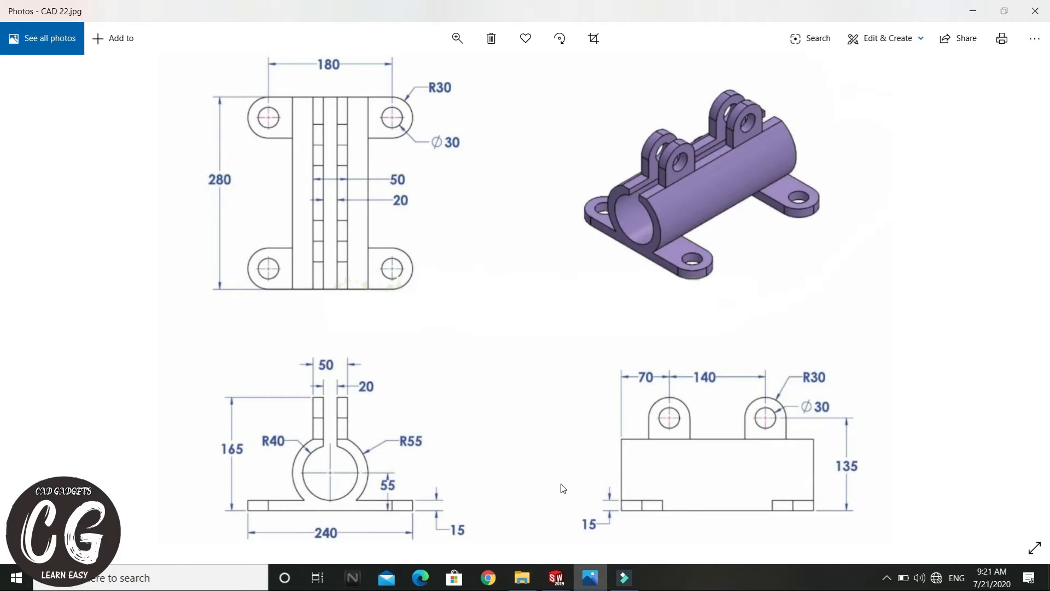
{"action": "key", "text": "alt+Tab"}
{"action": "middle_click_drag", "start_coordinate": [406, 221], "coordinate": [432, 213]}
{"action": "left_click", "coordinate": [544, 268]}
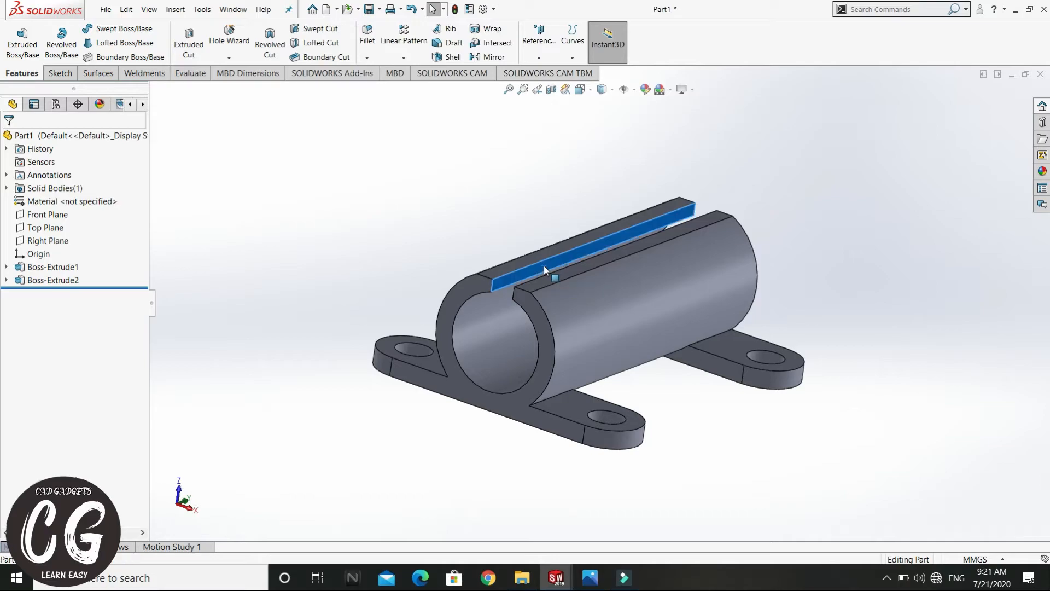
{"action": "right_click", "coordinate": [544, 266]}
{"action": "left_click", "coordinate": [571, 249]}
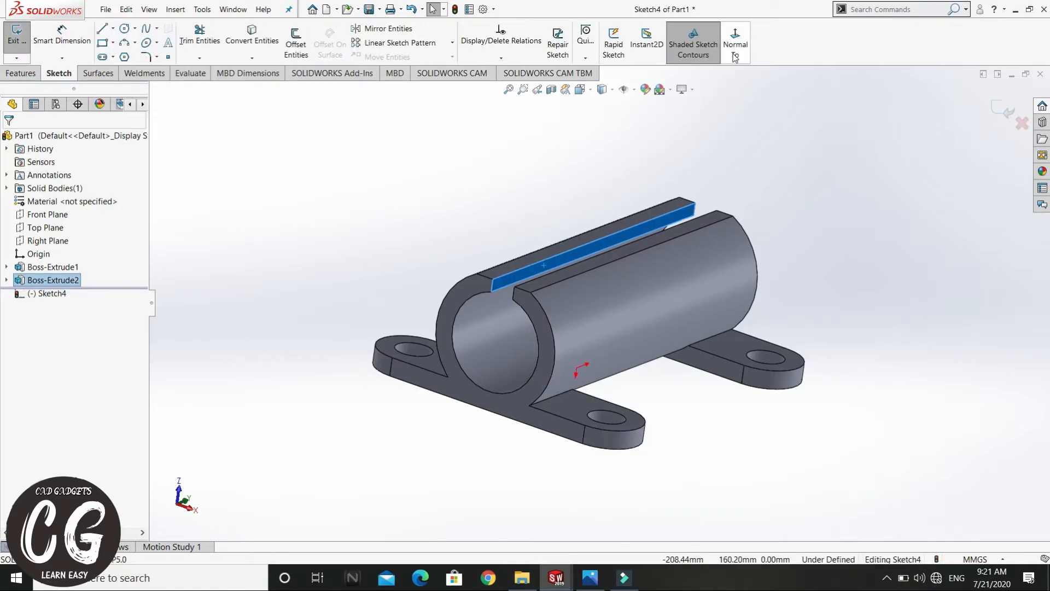
{"action": "left_click", "coordinate": [735, 44]}
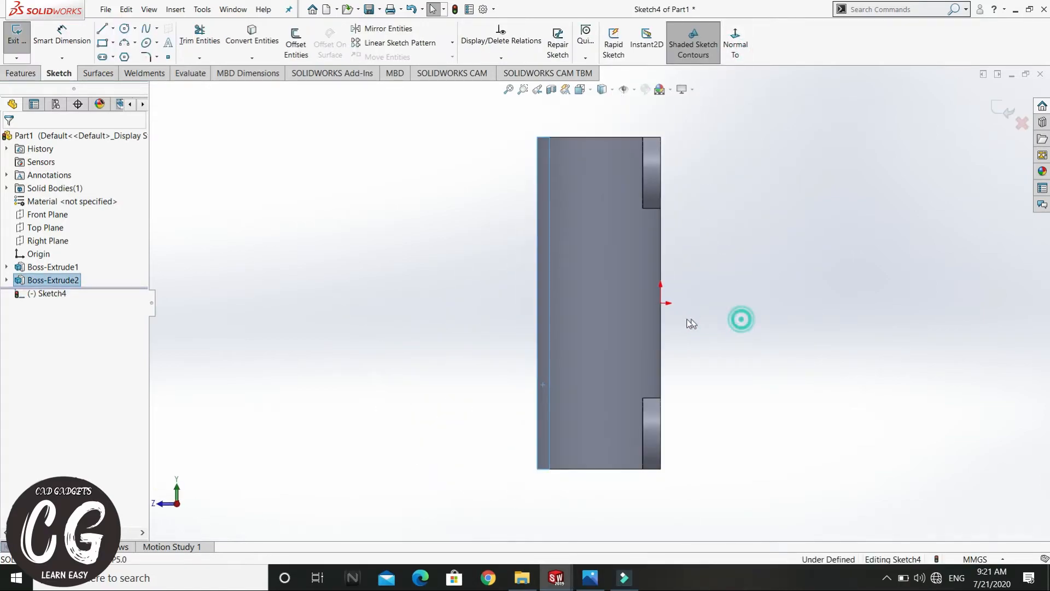
{"action": "scroll", "coordinate": [514, 278], "scroll_direction": "down", "scroll_amount": 1}
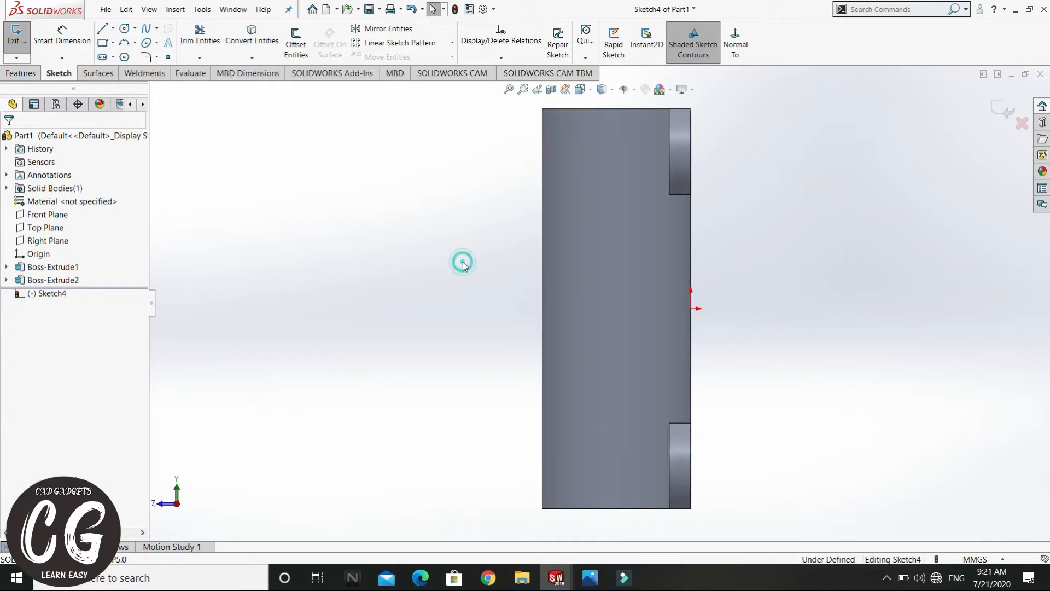
Step: Convert the slot face's upper long edge, where it meets the flat on top of the tube, into a sketch line
{"action": "left_click", "coordinate": [244, 34]}
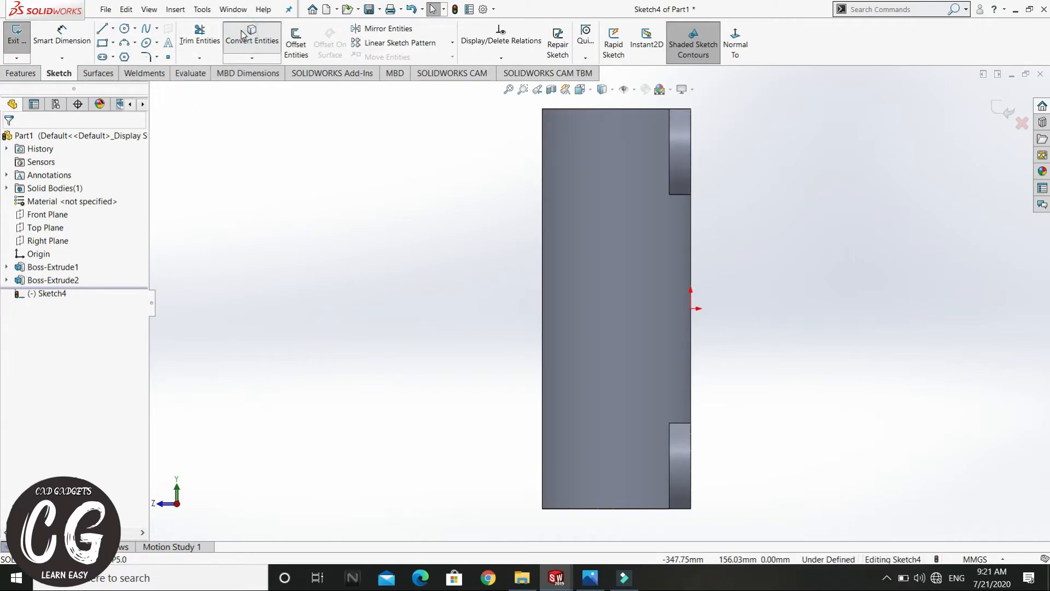
{"action": "middle_click_drag", "start_coordinate": [320, 204], "coordinate": [355, 209]}
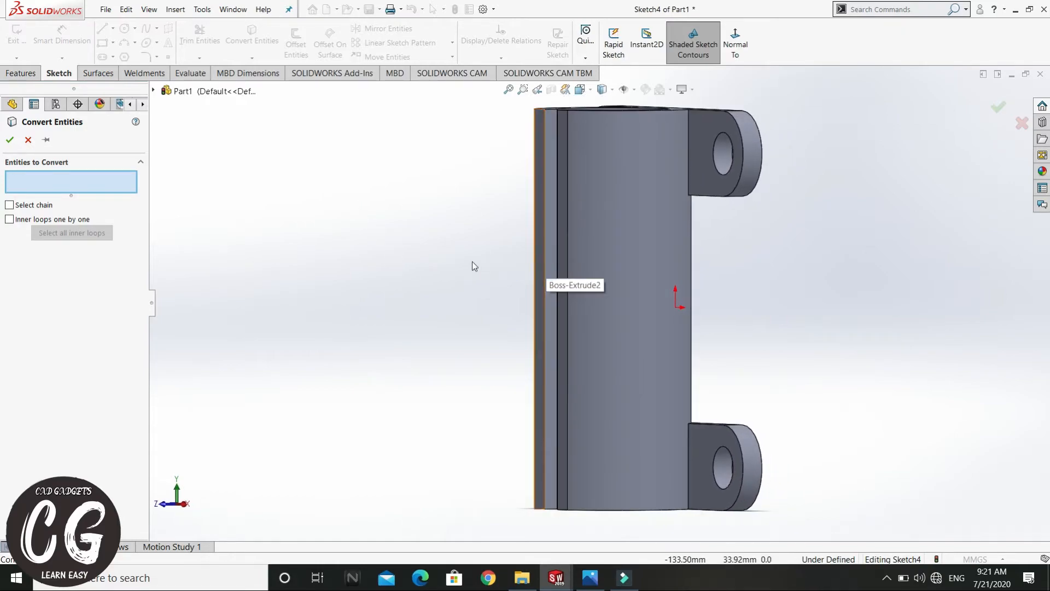
{"action": "middle_click_drag", "start_coordinate": [471, 261], "coordinate": [505, 120]}
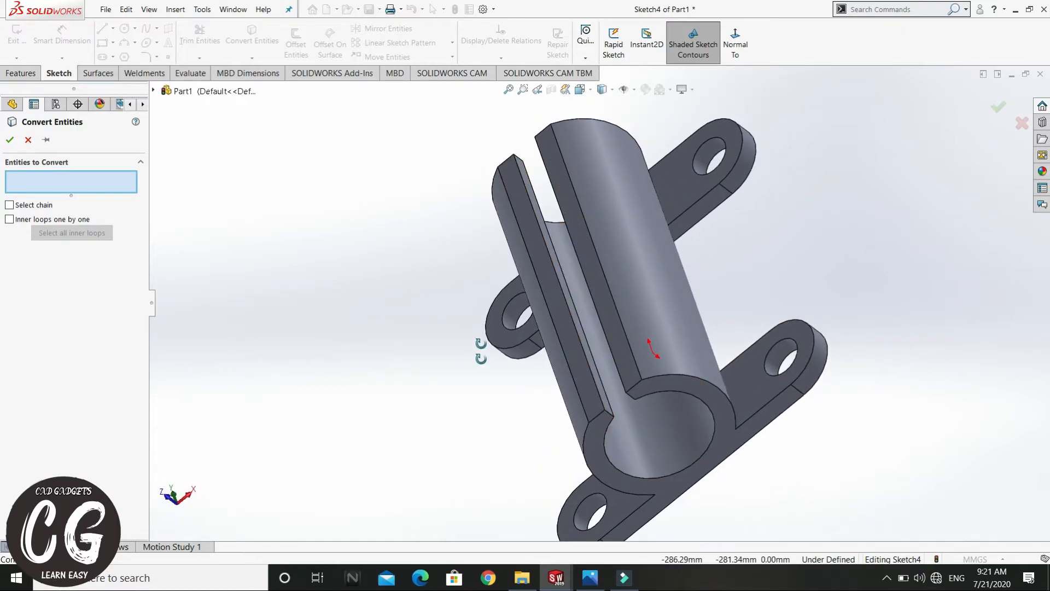
{"action": "middle_click_drag", "start_coordinate": [481, 346], "coordinate": [477, 312]}
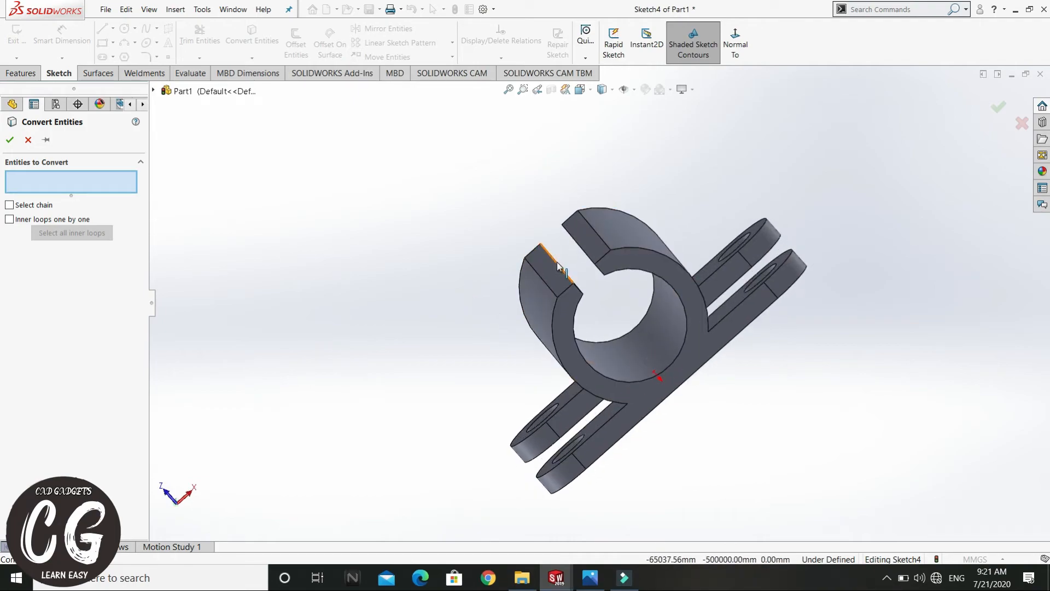
{"action": "left_click", "coordinate": [558, 267]}
{"action": "left_click", "coordinate": [353, 249]}
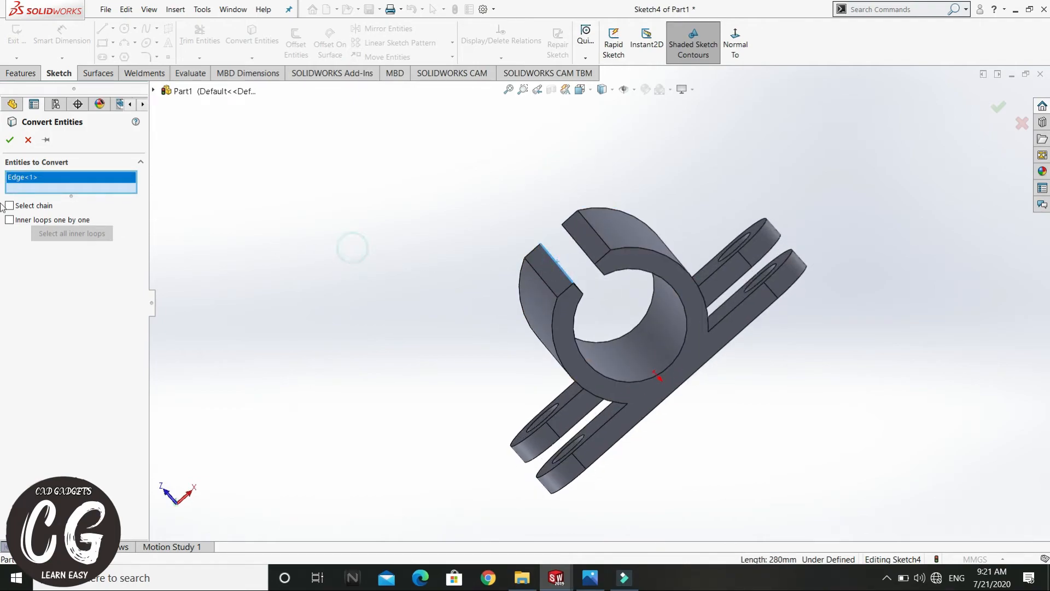
{"action": "left_click", "coordinate": [12, 143]}
{"action": "left_click", "coordinate": [380, 231]}
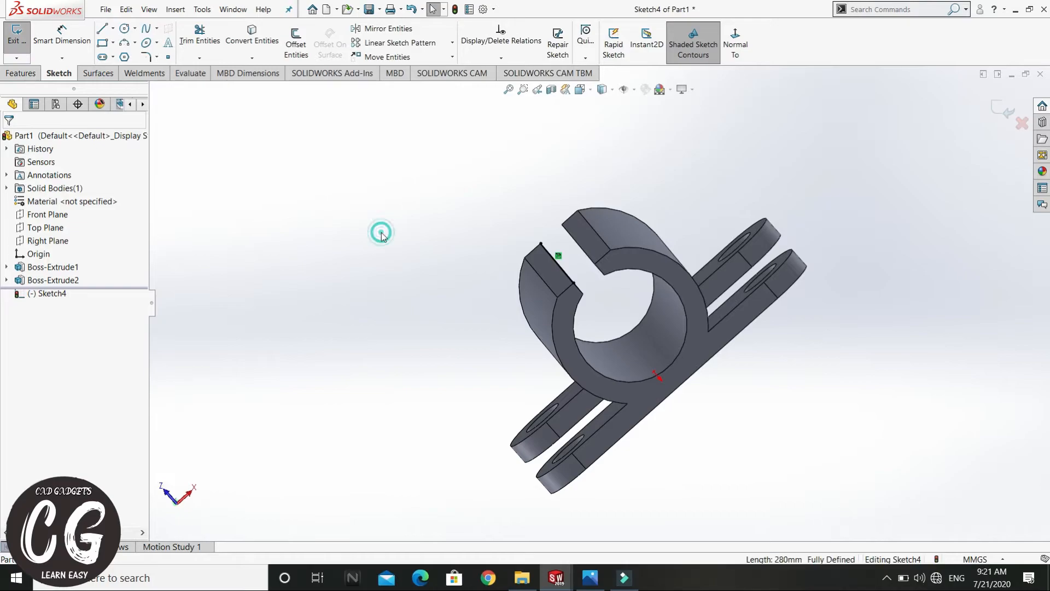
Step: Sketch the first lug outline on the converted edge toward the +Y end: two horizontal lines about 33 mm long joined by a tangent 180° arc of about 26 mm radius
{"action": "left_click", "coordinate": [736, 53]}
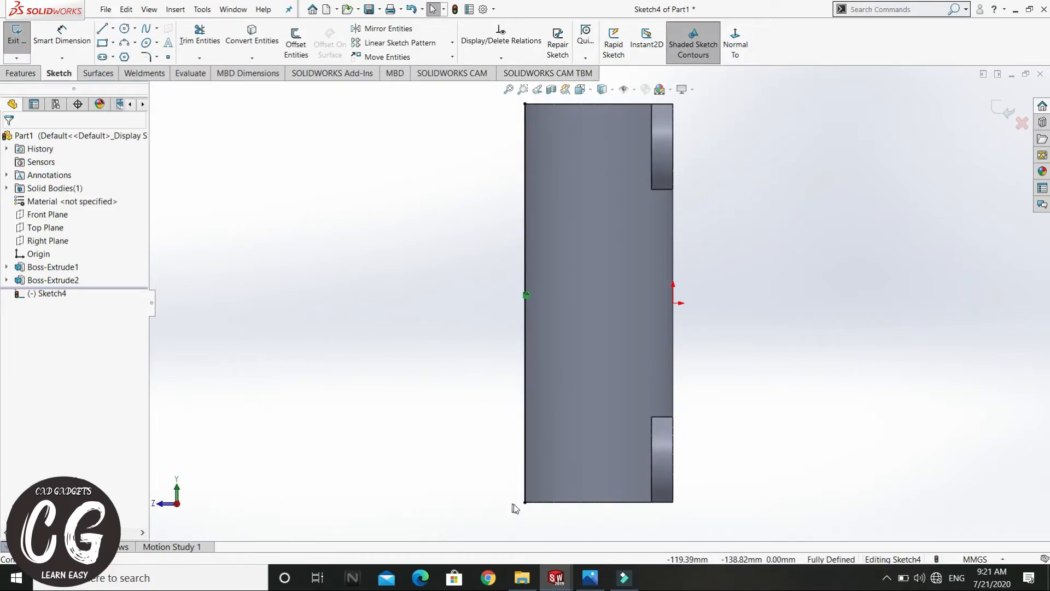
{"action": "left_click", "coordinate": [401, 218]}
{"action": "left_click", "coordinate": [101, 29]}
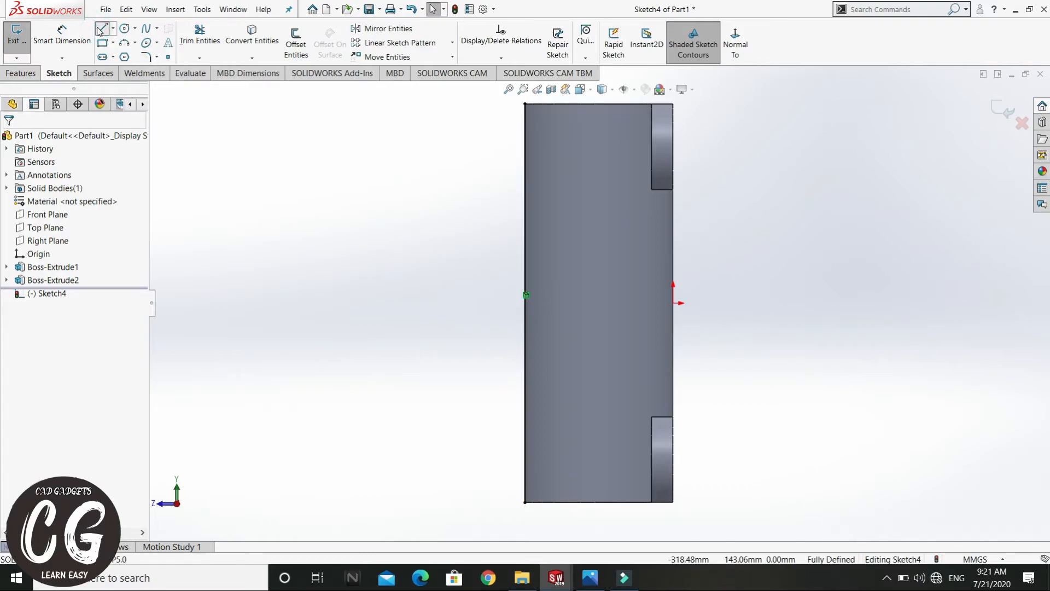
{"action": "left_click", "coordinate": [525, 166]}
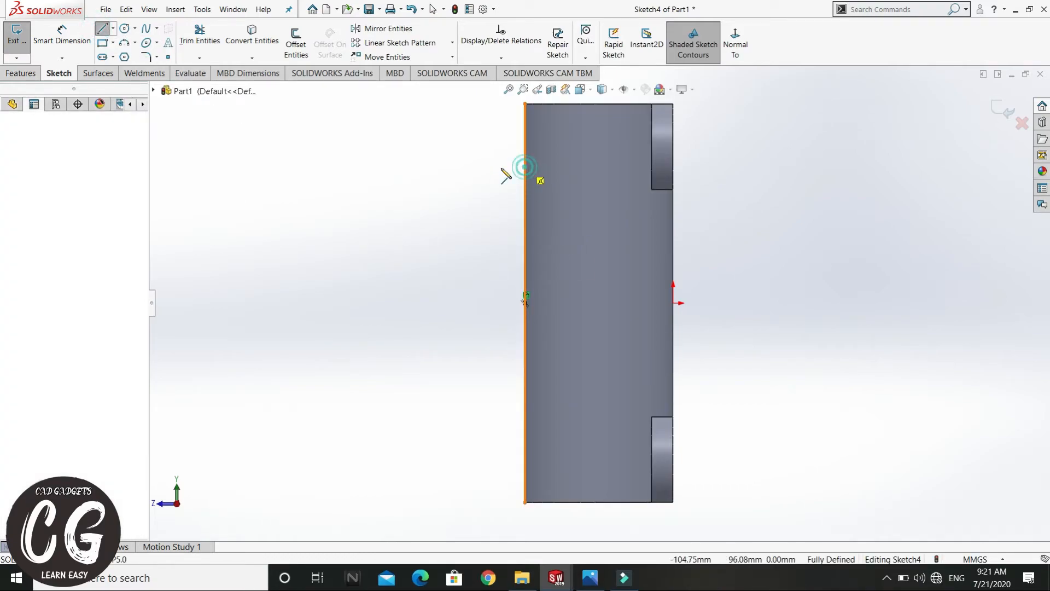
{"action": "left_click", "coordinate": [479, 167]}
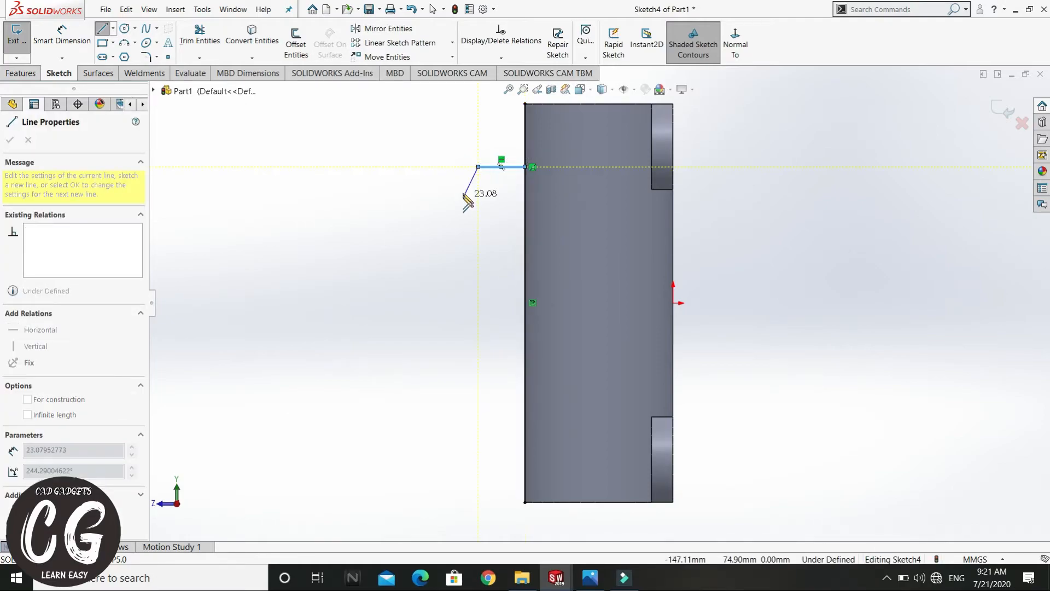
{"action": "left_click", "coordinate": [479, 166]}
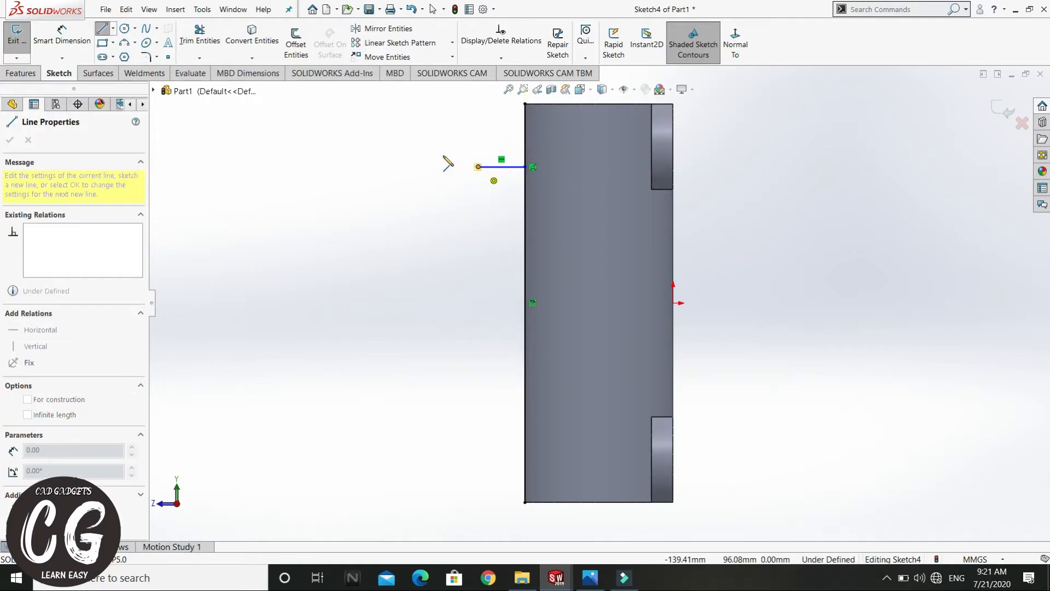
{"action": "key", "text": "a"}
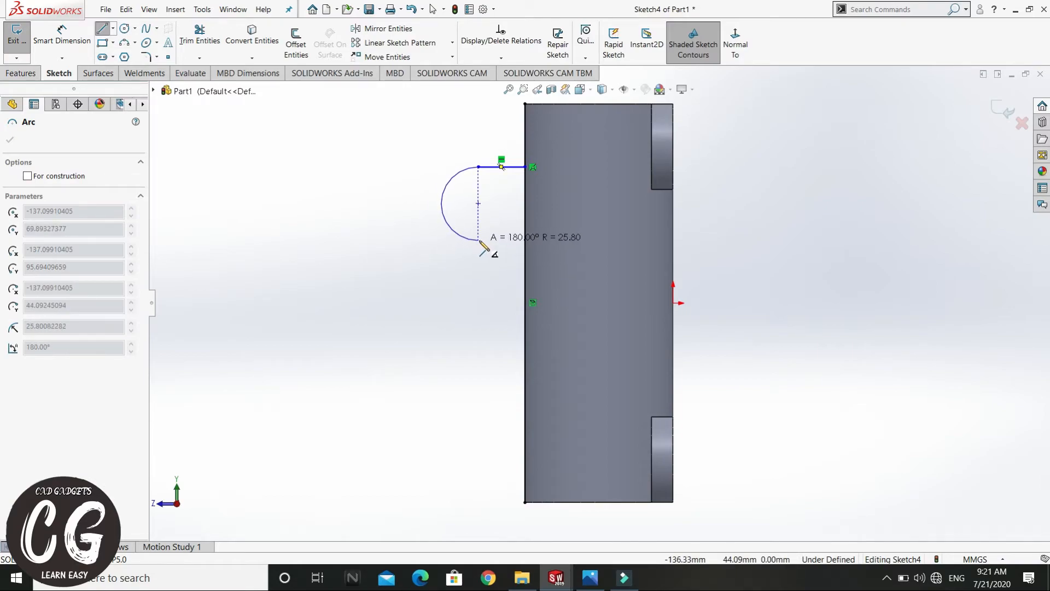
{"action": "left_click", "coordinate": [480, 240]}
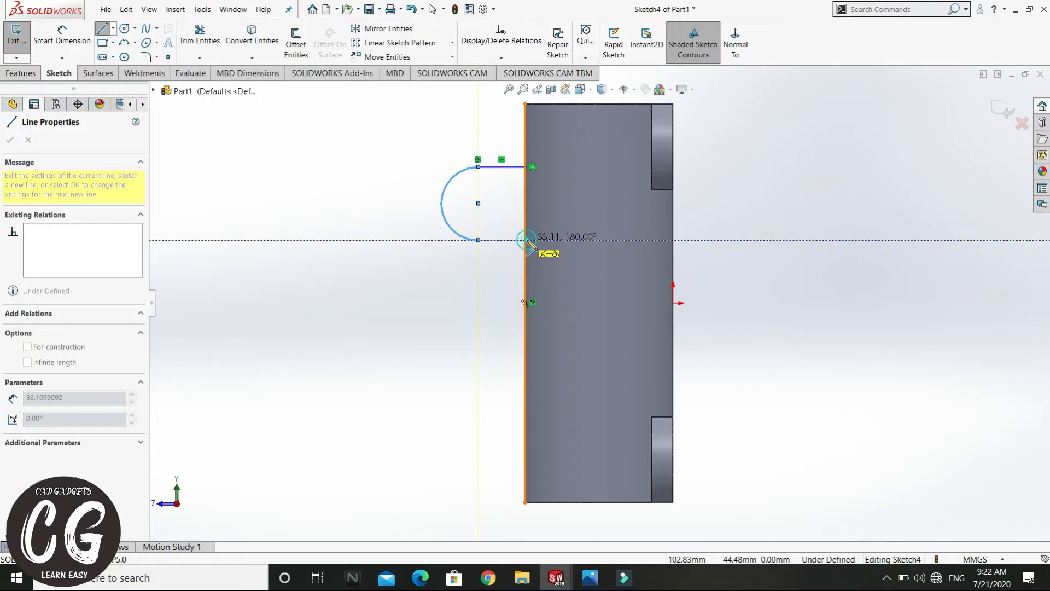
{"action": "left_click", "coordinate": [526, 240]}
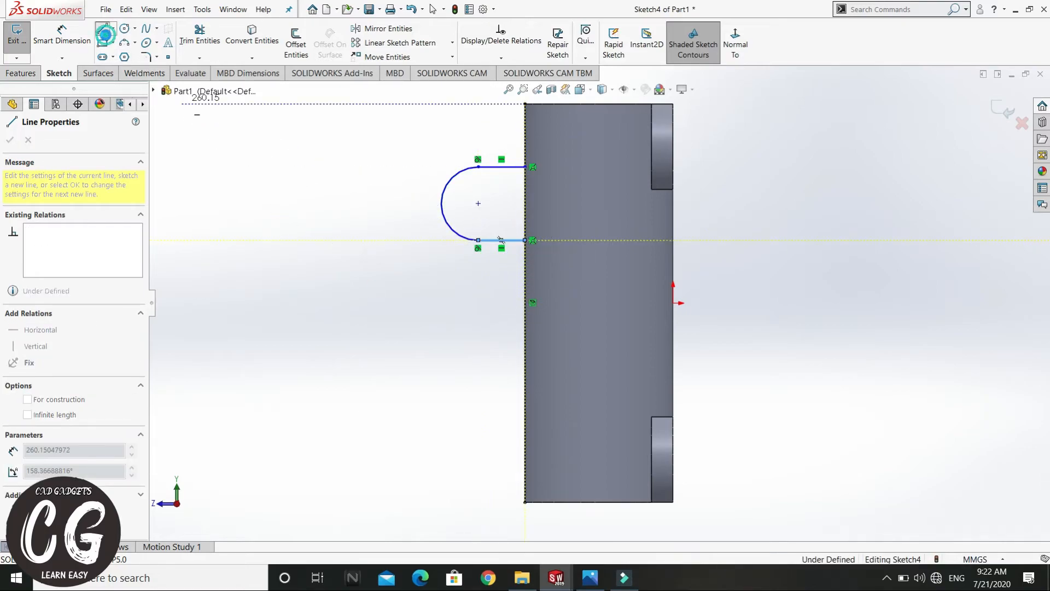
Step: Sketch the second lug outline toward the edge's -Y end with two horizontal lines about 33 mm long and a tangent 180° arc of about 25 mm radius
{"action": "left_click", "coordinate": [104, 32]}
{"action": "left_click", "coordinate": [103, 30]}
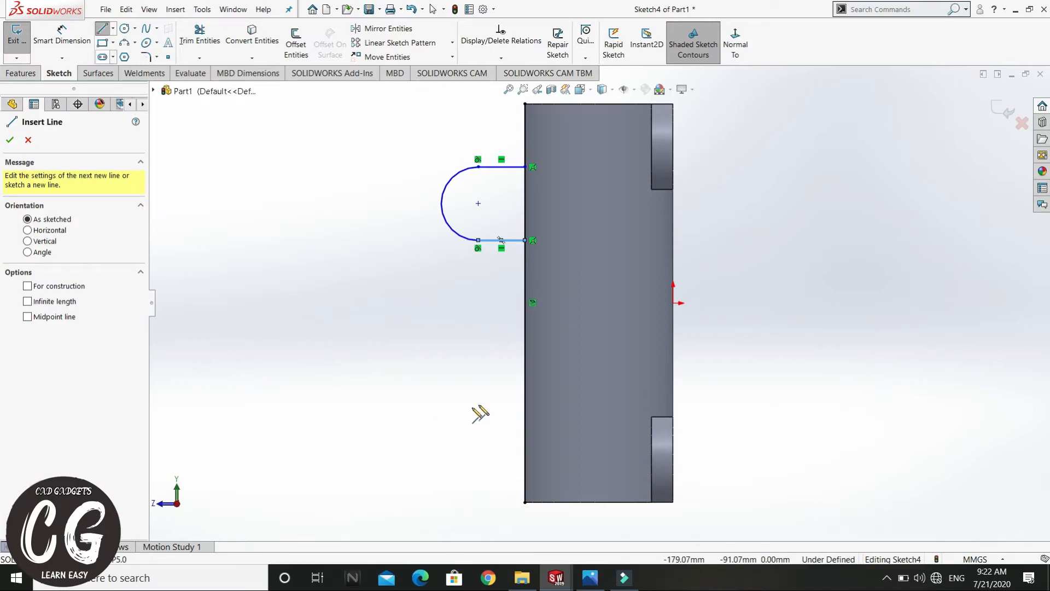
{"action": "left_click", "coordinate": [524, 359]}
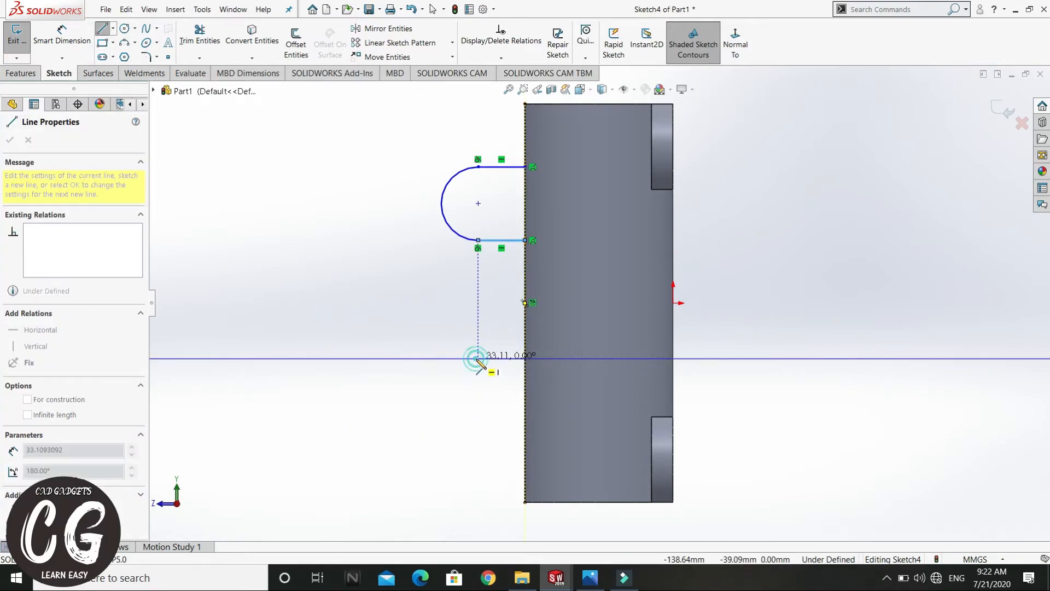
{"action": "left_click", "coordinate": [478, 359]}
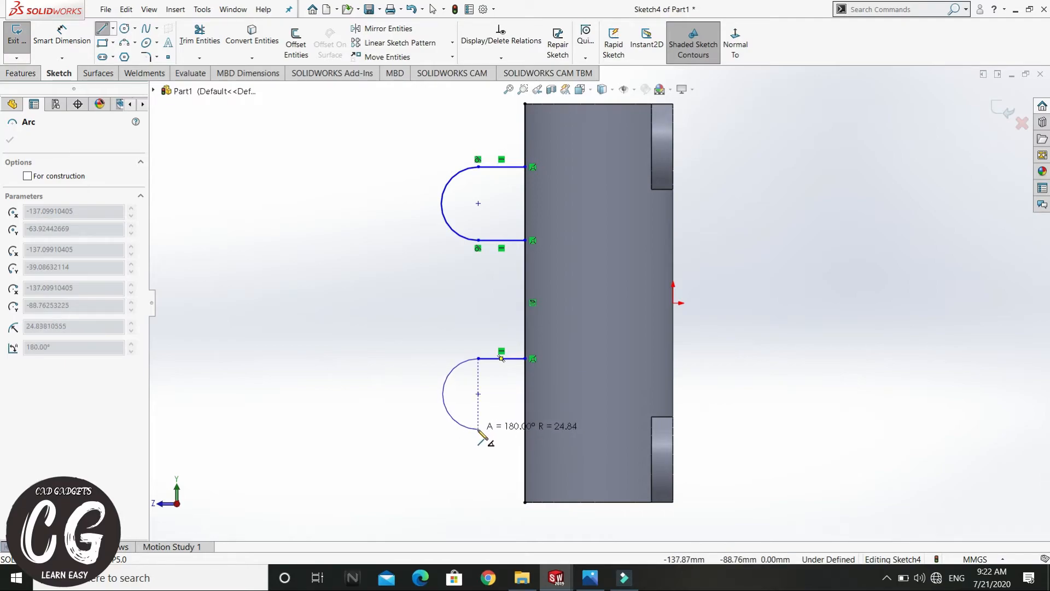
{"action": "left_click", "coordinate": [479, 429]}
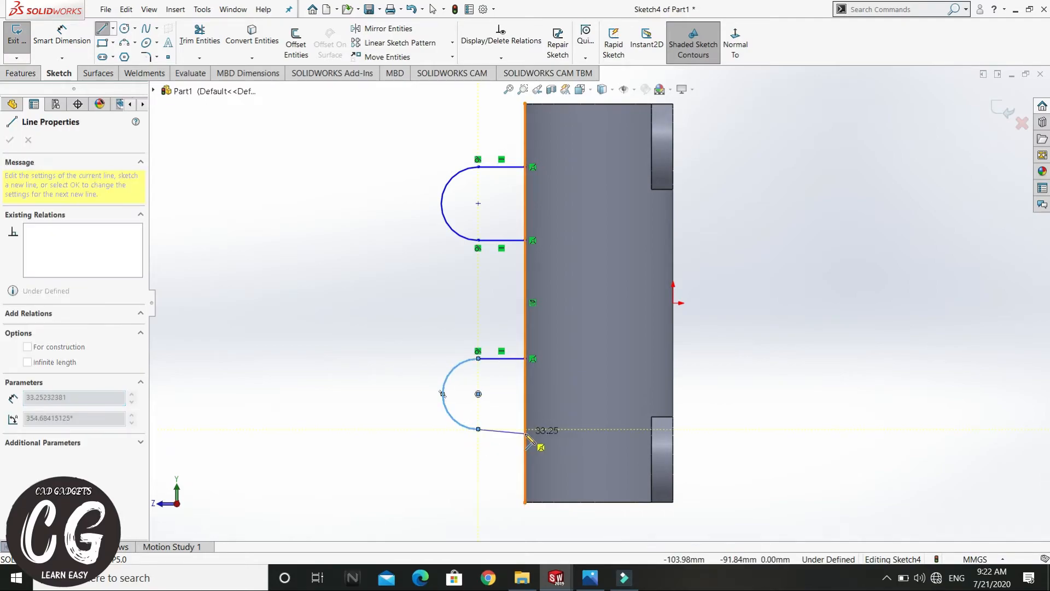
{"action": "left_click", "coordinate": [526, 429]}
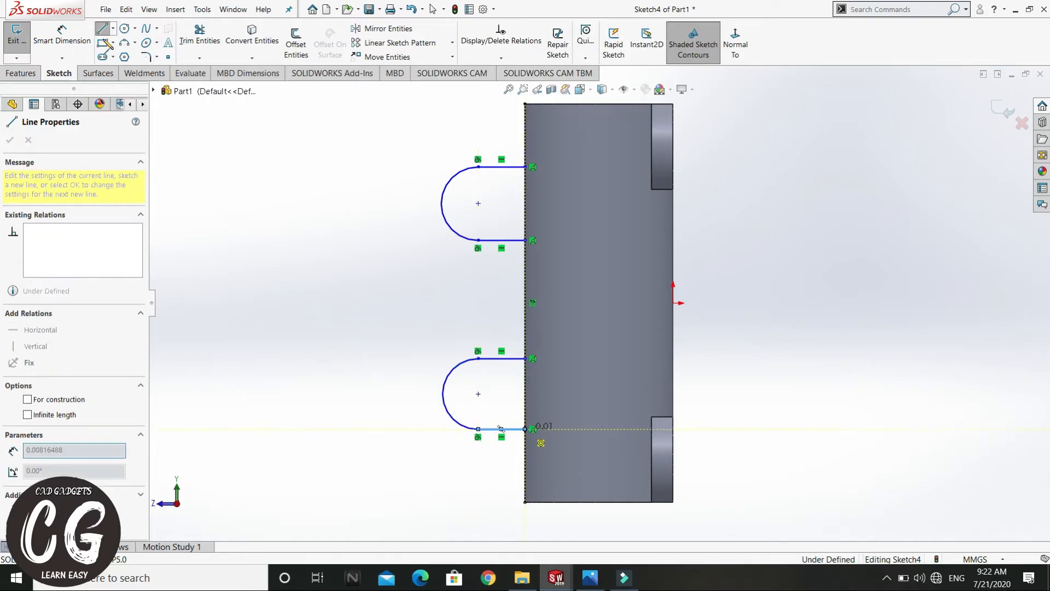
Step: Draw a circle centred on each lug's arc centre, about 13 mm radius on the +Y lug and about 15 mm on the -Y lug
{"action": "left_click", "coordinate": [124, 33]}
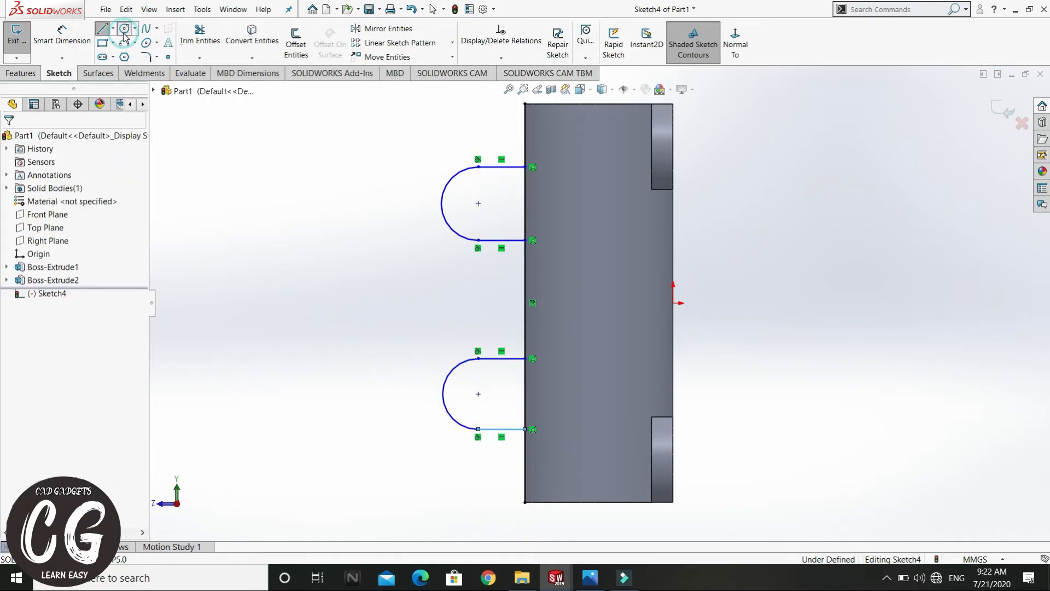
{"action": "left_click", "coordinate": [479, 204]}
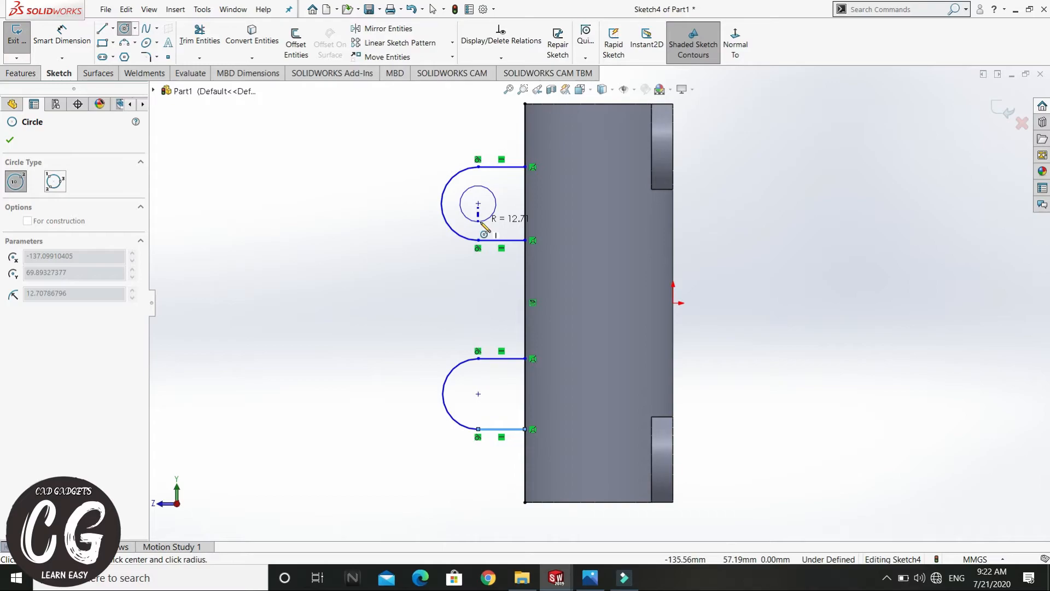
{"action": "left_click", "coordinate": [482, 222]}
{"action": "left_click", "coordinate": [478, 394]}
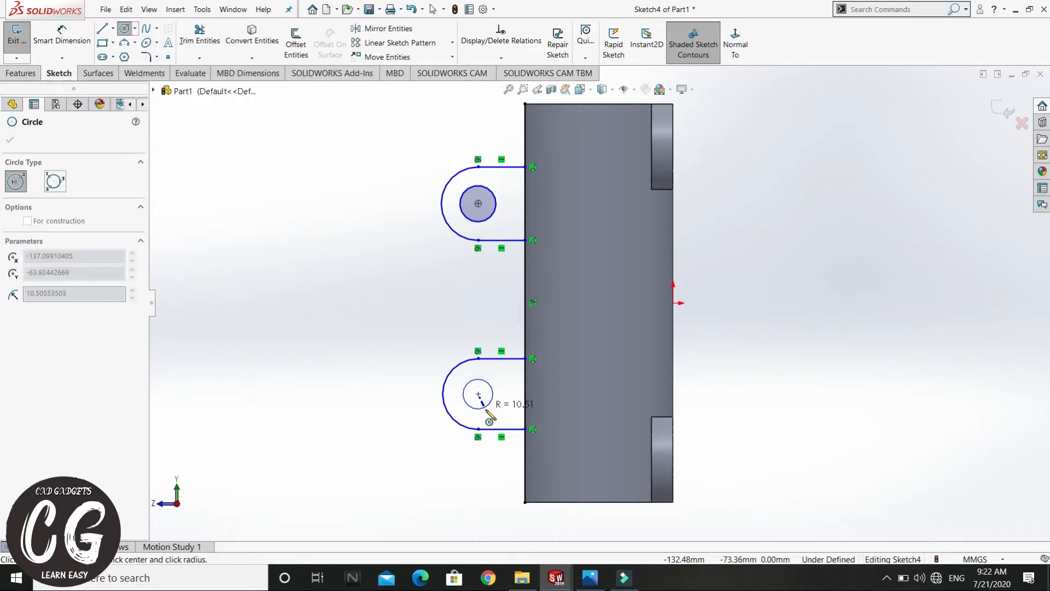
{"action": "left_click", "coordinate": [493, 409]}
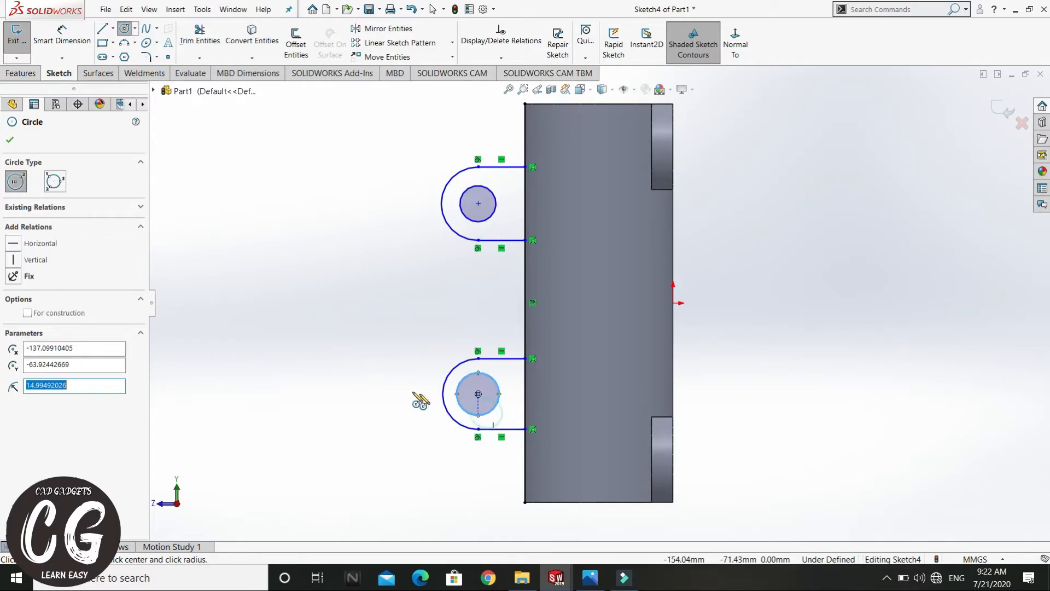
Step: Check CAD 22.jpg in Photos, then dimension the +Y lug's hole centre 135 mm from the bracket's base edge
{"action": "left_click", "coordinate": [63, 35]}
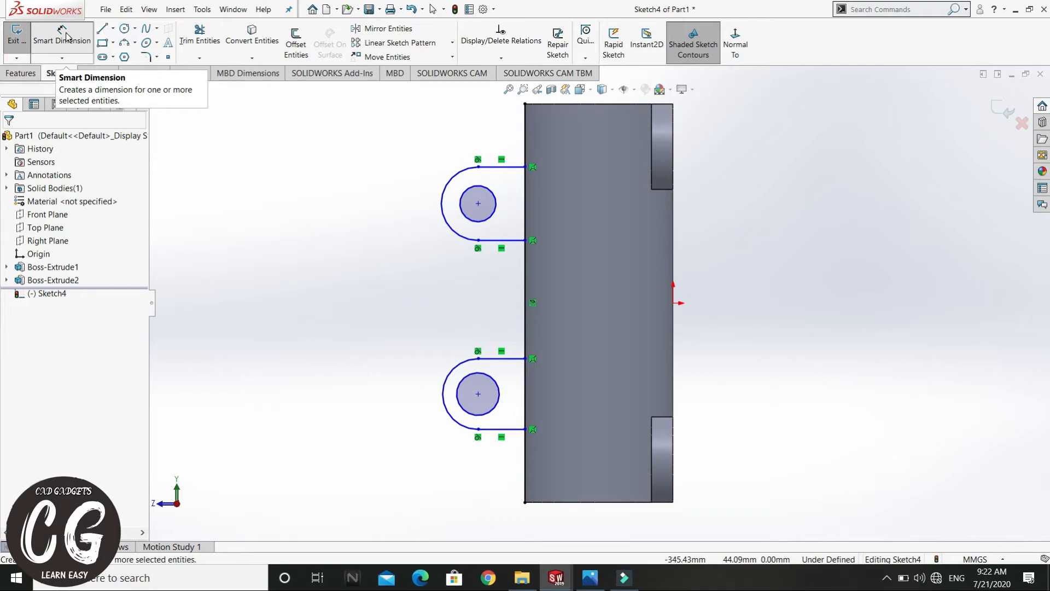
{"action": "key", "text": "alt+Tab"}
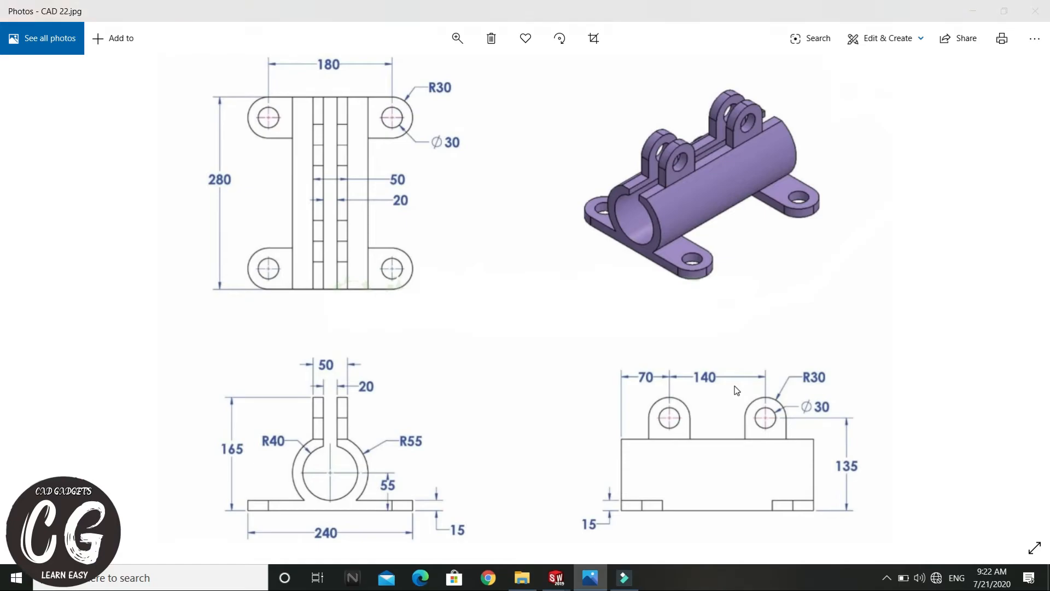
{"action": "key", "text": "alt+Tab"}
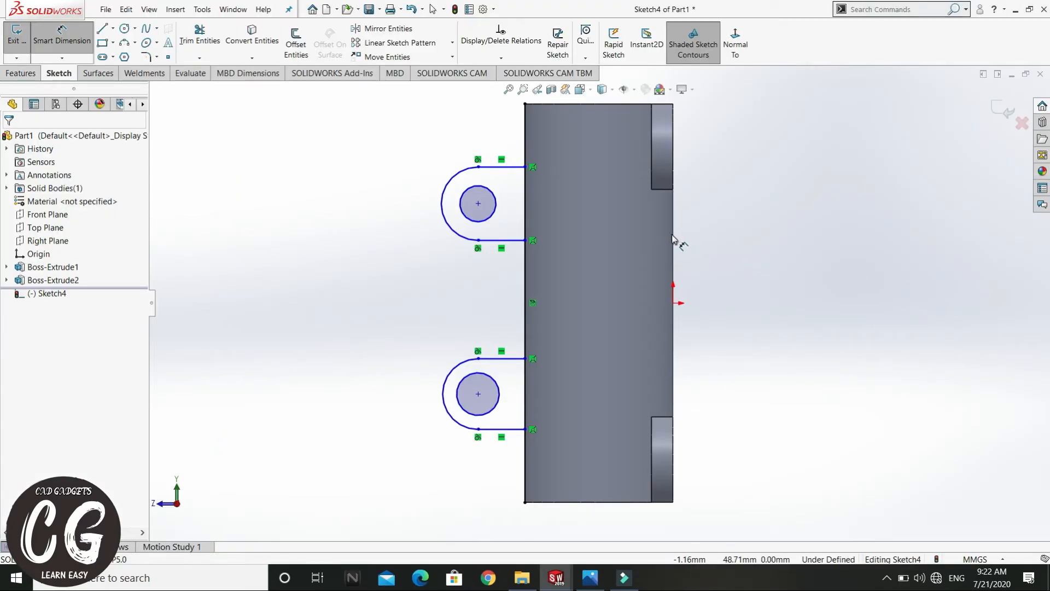
{"action": "left_click", "coordinate": [673, 239]}
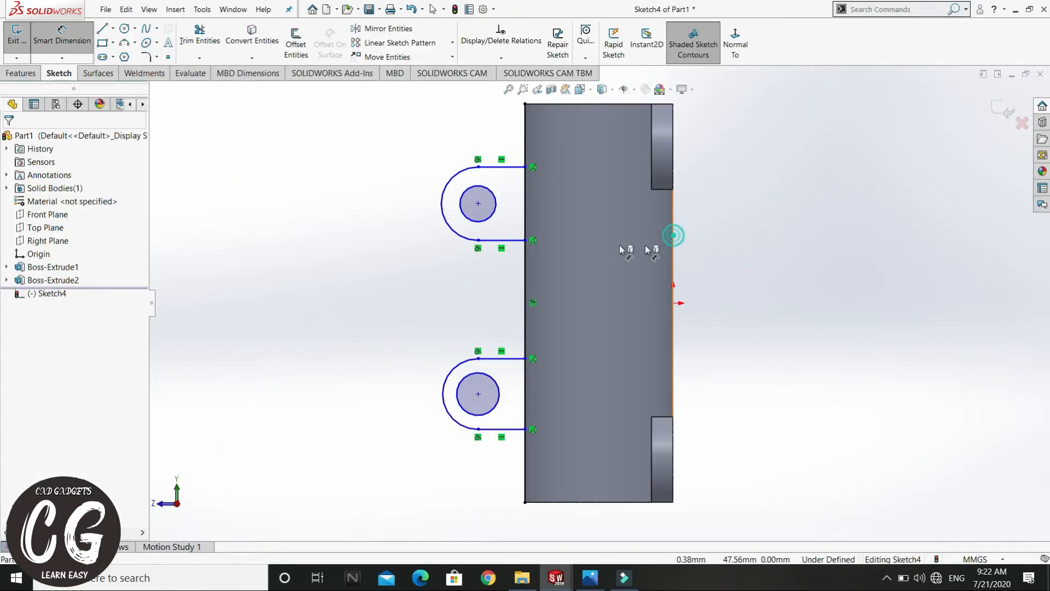
{"action": "left_click", "coordinate": [478, 203]}
{"action": "scroll", "coordinate": [555, 316], "scroll_direction": "up", "scroll_amount": 2}
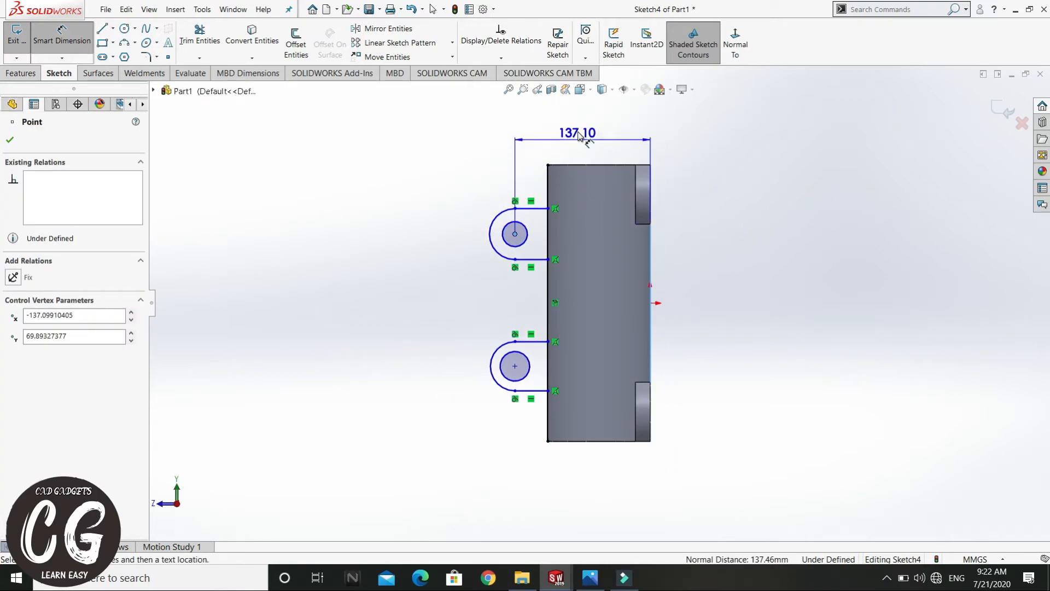
{"action": "left_click", "coordinate": [577, 131]}
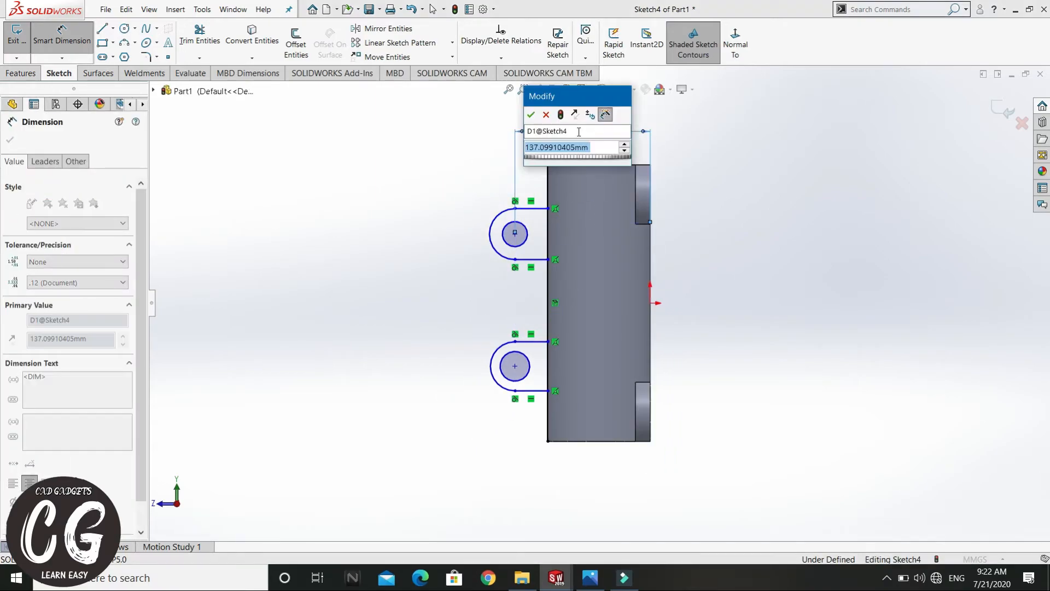
{"action": "type", "text": "135"}
{"action": "key", "text": "Return"}
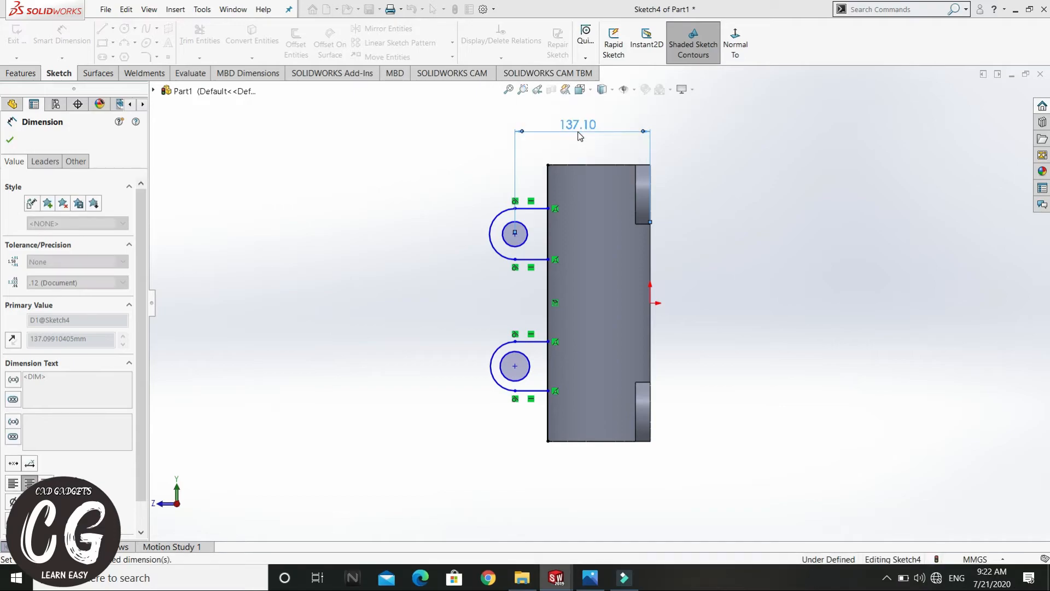
Step: Dimension both lug arcs to a 30 mm radius and both lug holes to a 30 mm diameter
{"action": "left_click", "coordinate": [494, 230]}
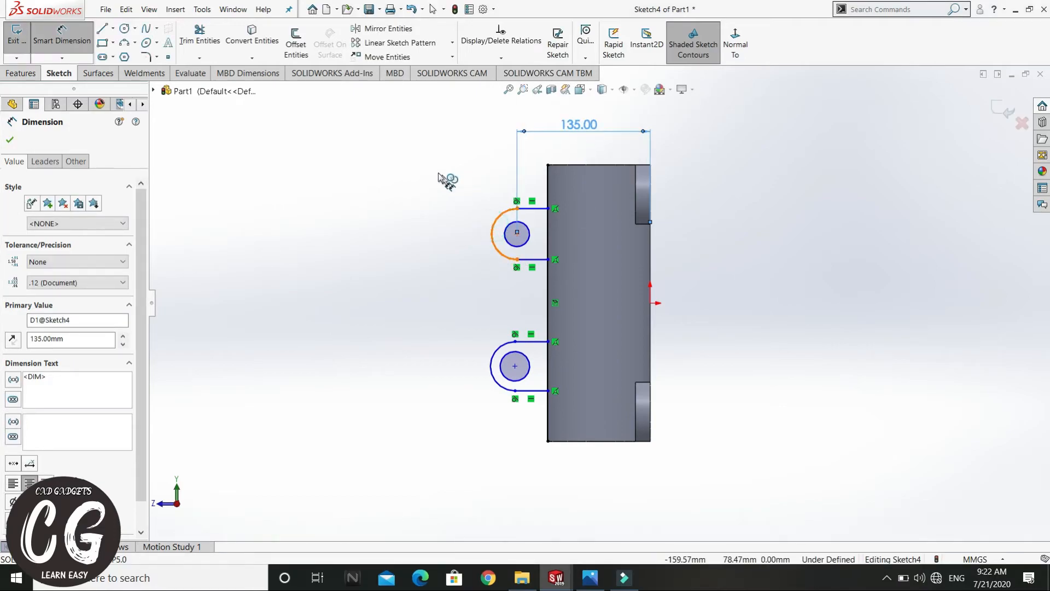
{"action": "left_click", "coordinate": [432, 158]}
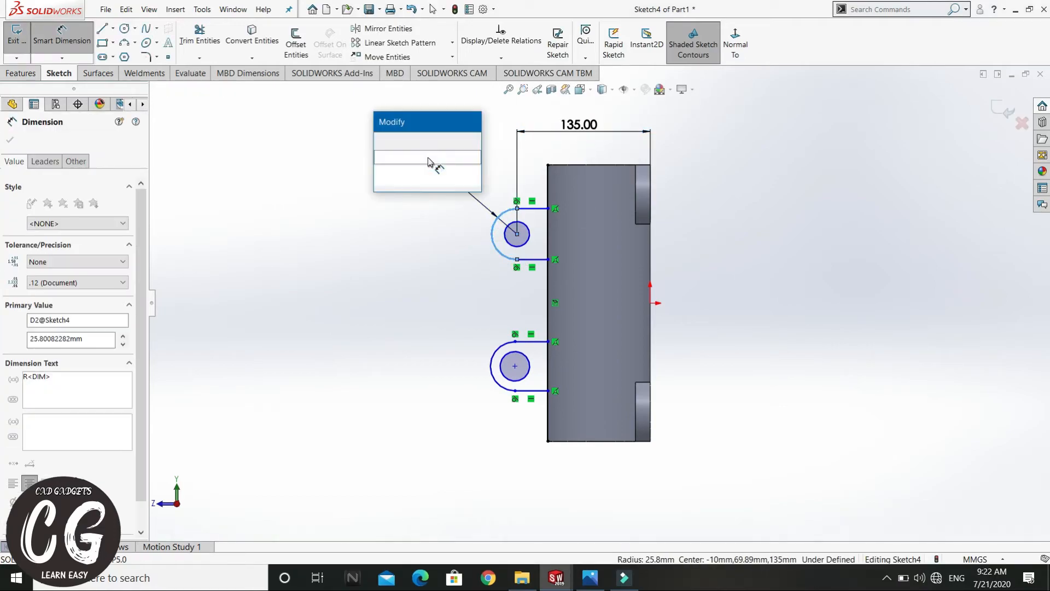
{"action": "type", "text": "30"}
{"action": "key", "text": "Return"}
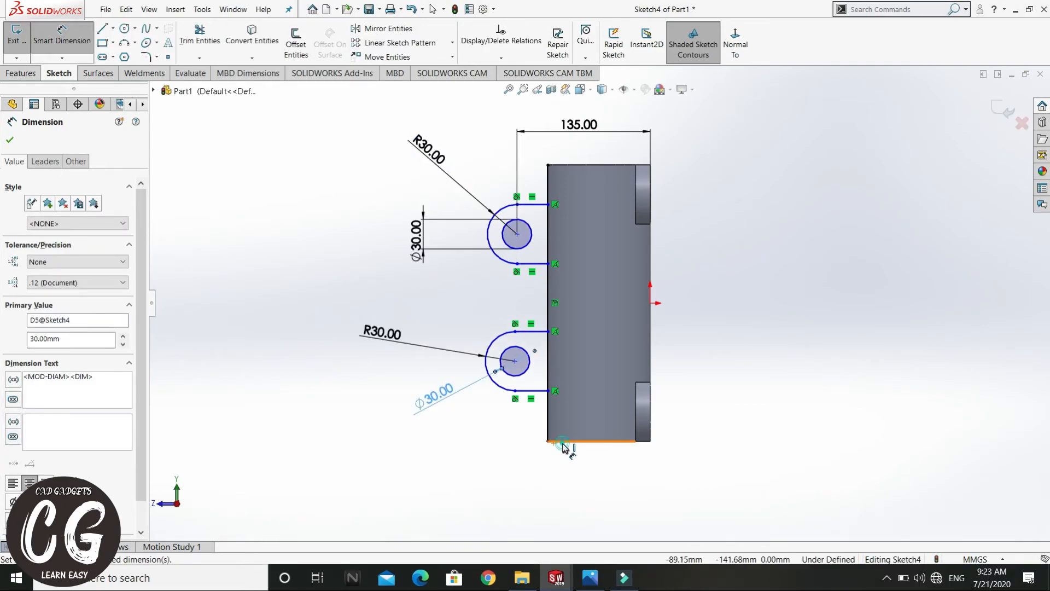
Step: Dimension the -Y lug's hole centre 70 mm from the tube's -Y end edge
{"action": "left_click", "coordinate": [562, 443]}
{"action": "left_click", "coordinate": [515, 361]}
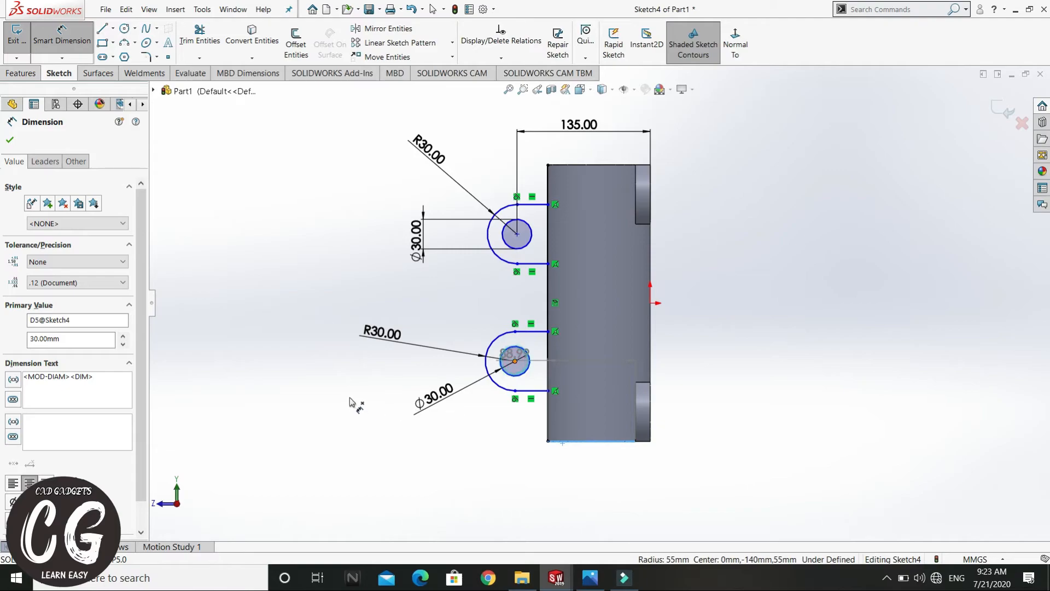
{"action": "left_click", "coordinate": [306, 377]}
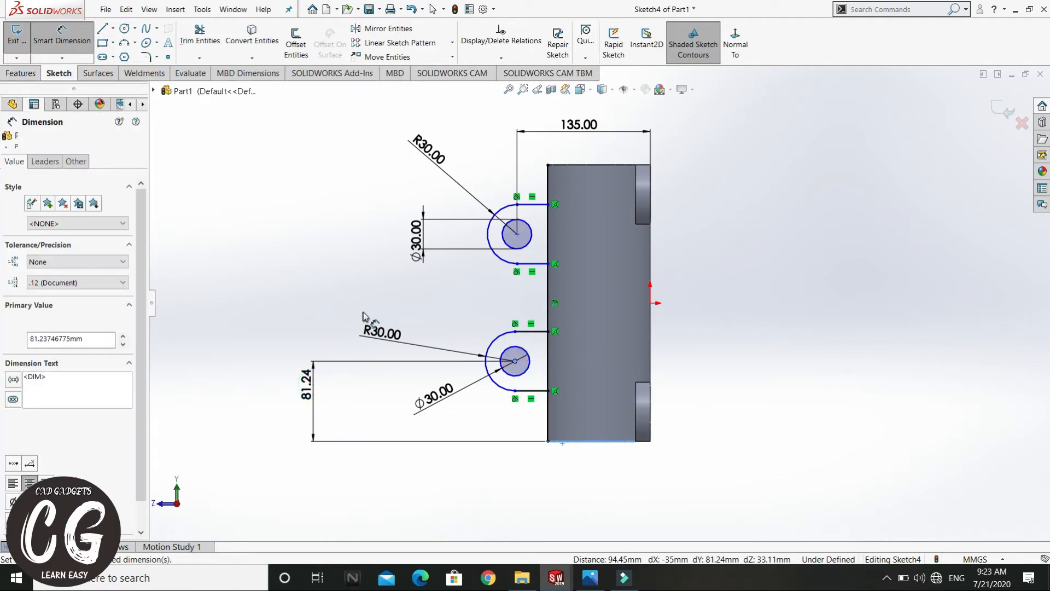
{"action": "type", "text": "70"}
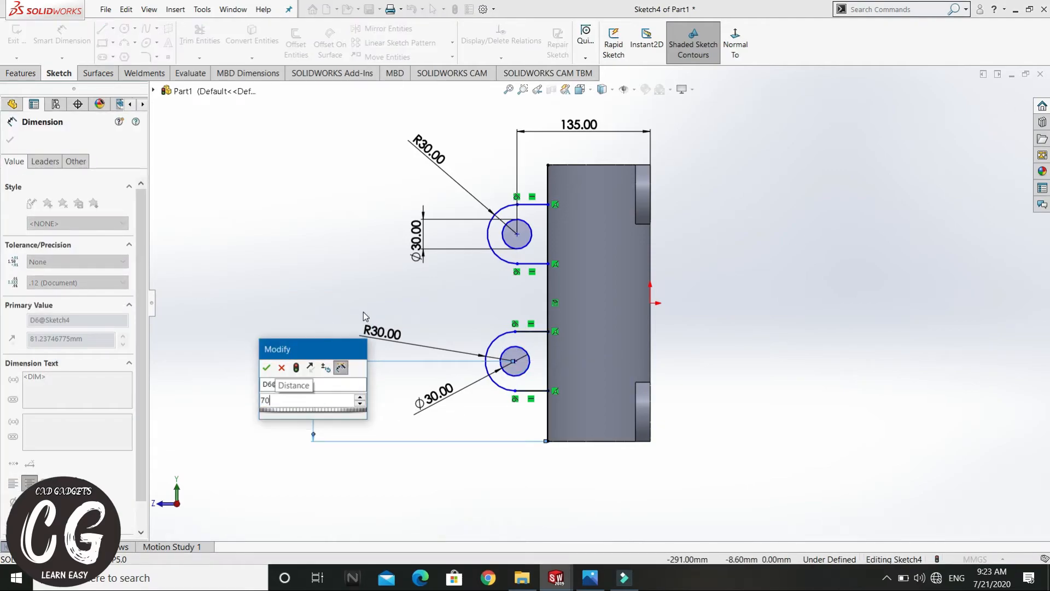
{"action": "key", "text": "Return"}
Step: Dimension the distance between the two lug hole centres along the tube as 140 mm
{"action": "left_click", "coordinate": [517, 234]}
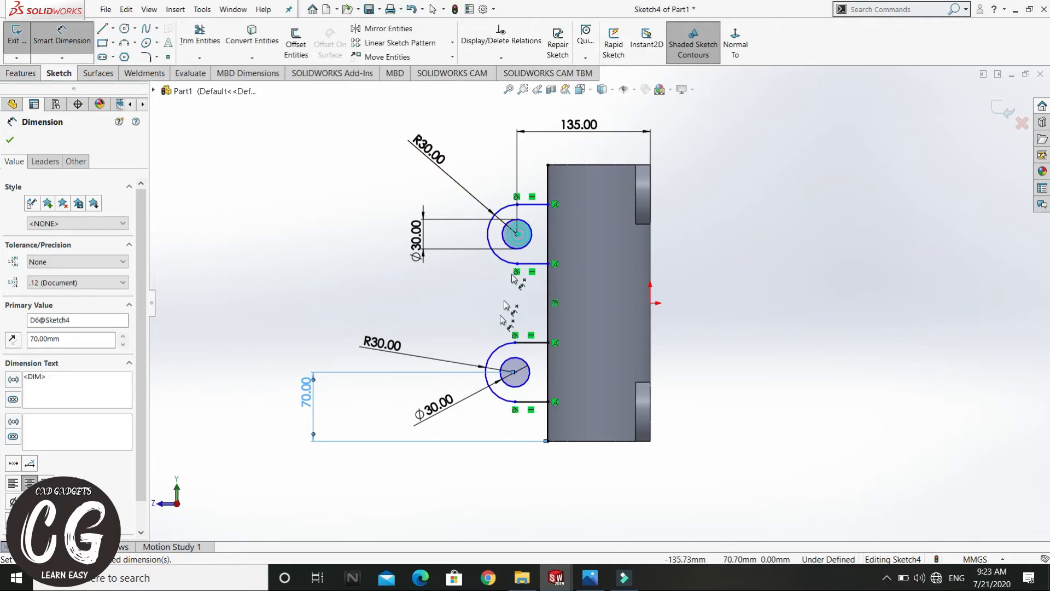
{"action": "left_click", "coordinate": [514, 372]}
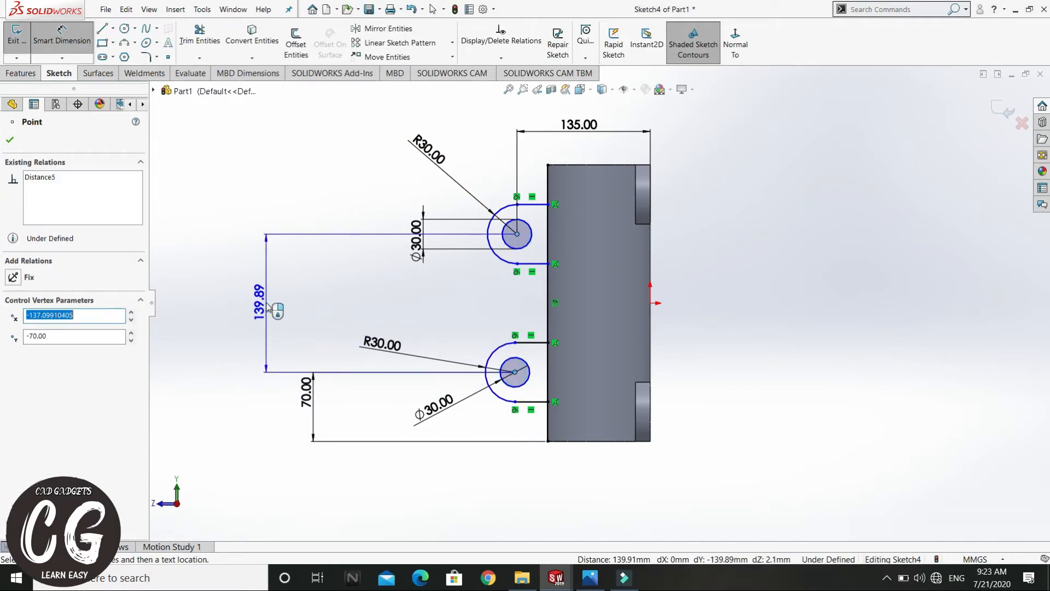
{"action": "left_click", "coordinate": [269, 306]}
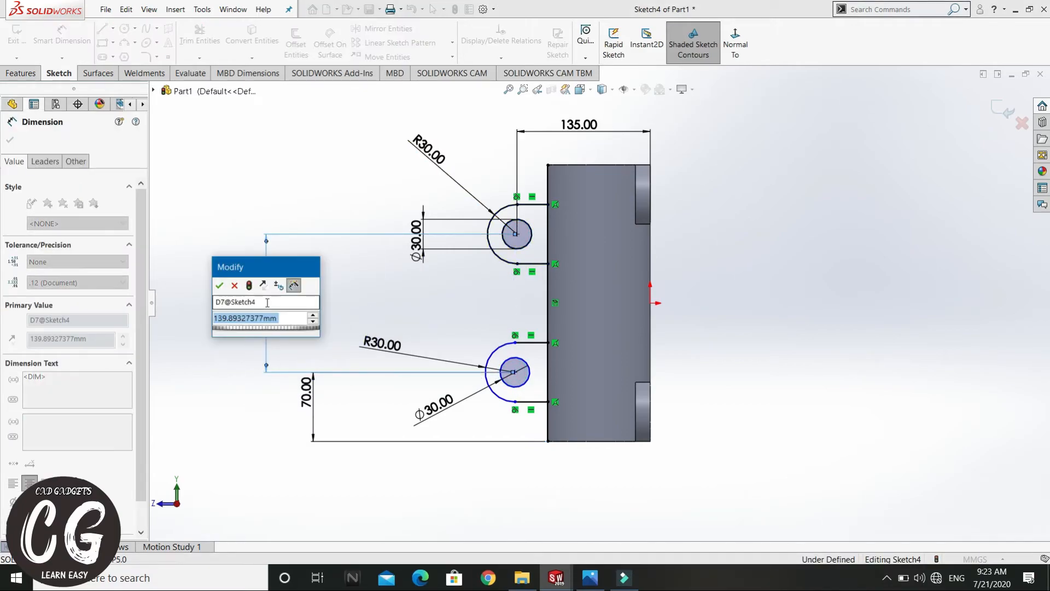
{"action": "type", "text": "140"}
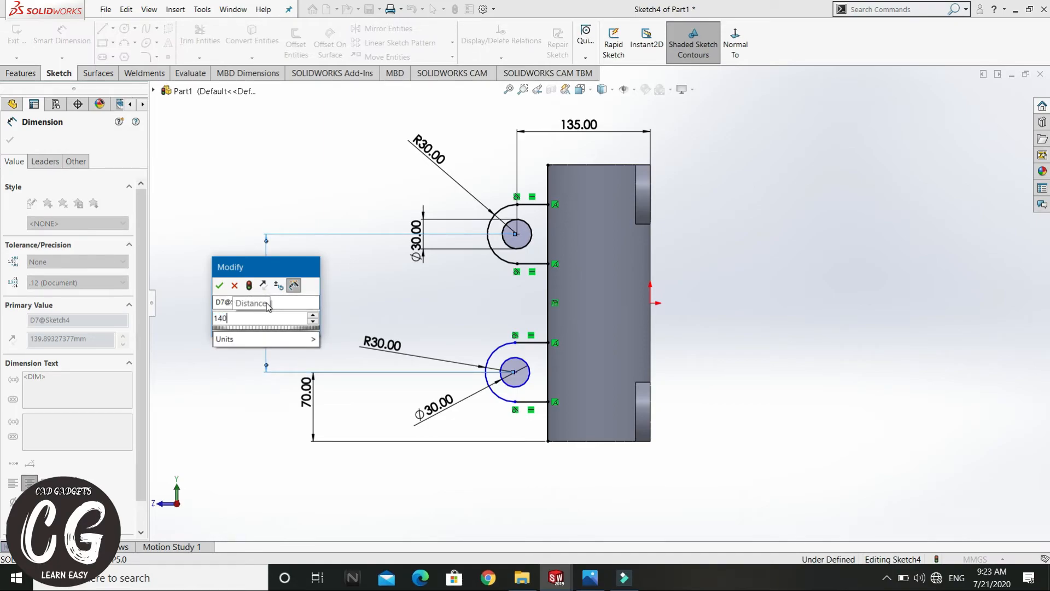
{"action": "key", "text": "Return"}
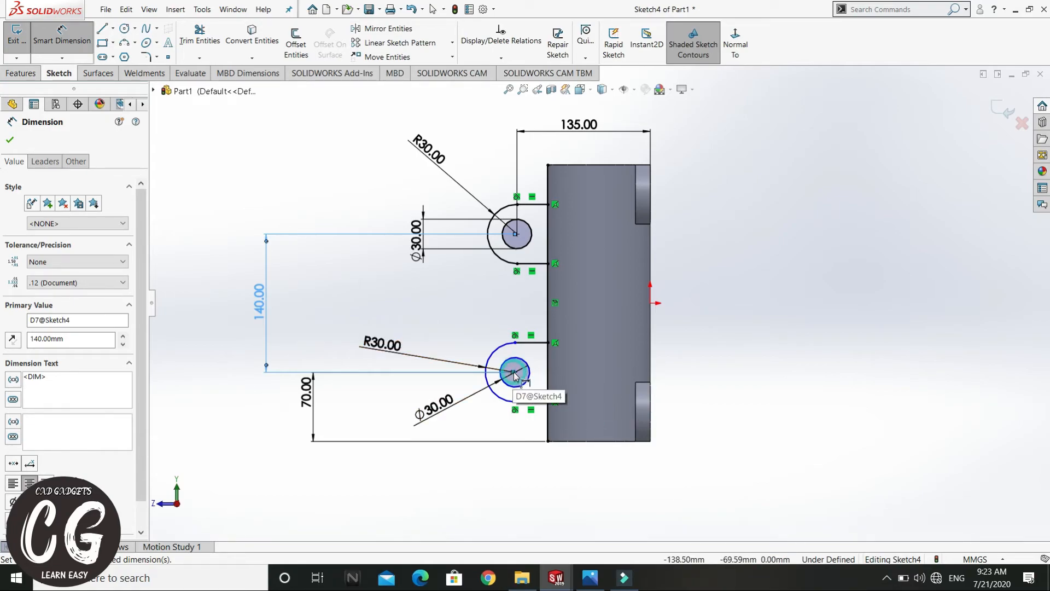
{"action": "key", "text": "Escape"}
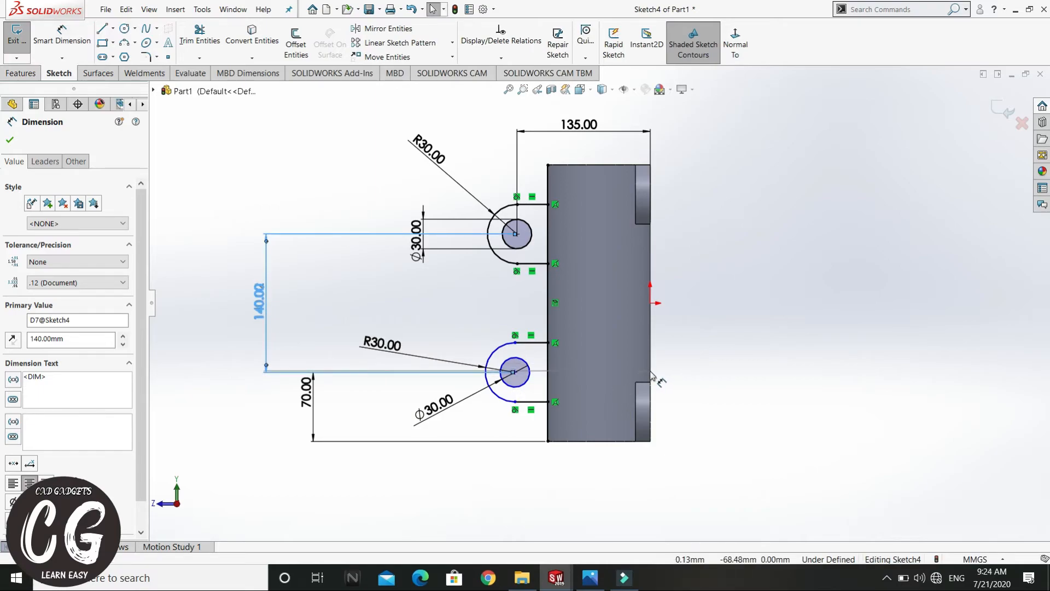
{"action": "left_click", "coordinate": [650, 371]}
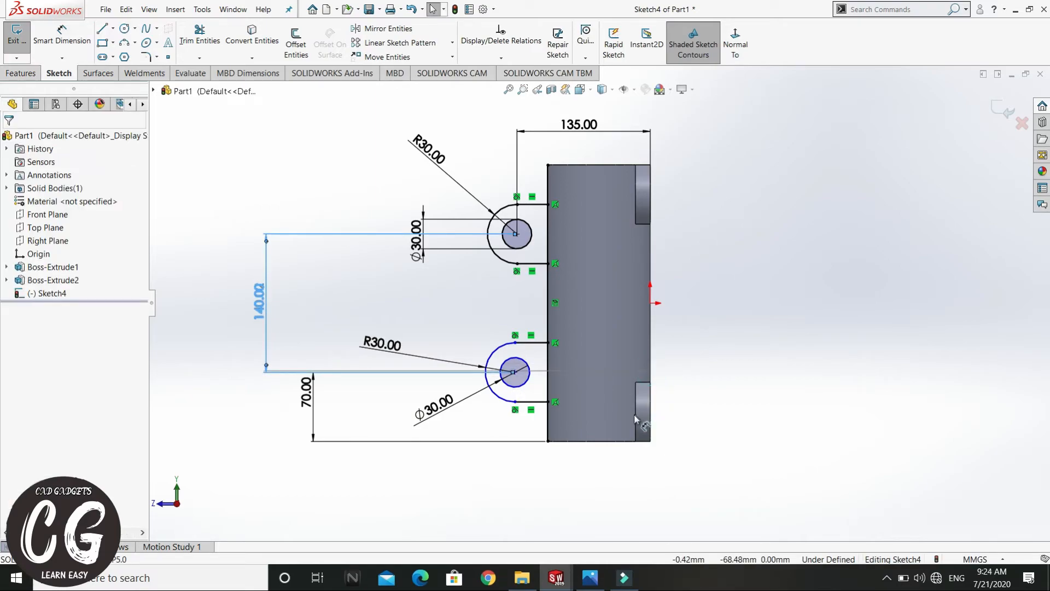
{"action": "right_click", "coordinate": [799, 252]}
{"action": "left_click", "coordinate": [772, 265]}
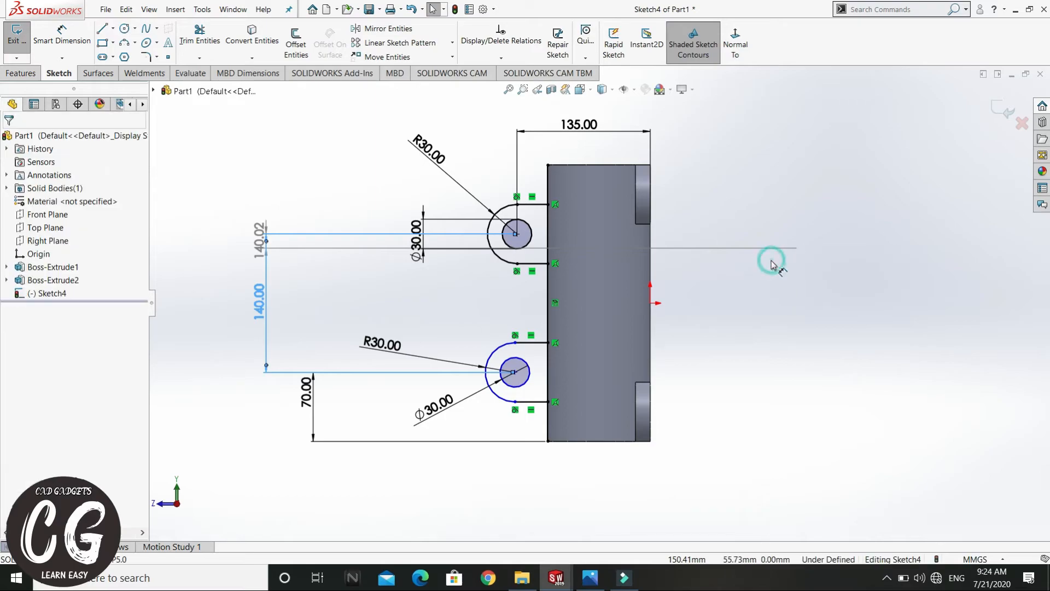
{"action": "left_click", "coordinate": [744, 296]}
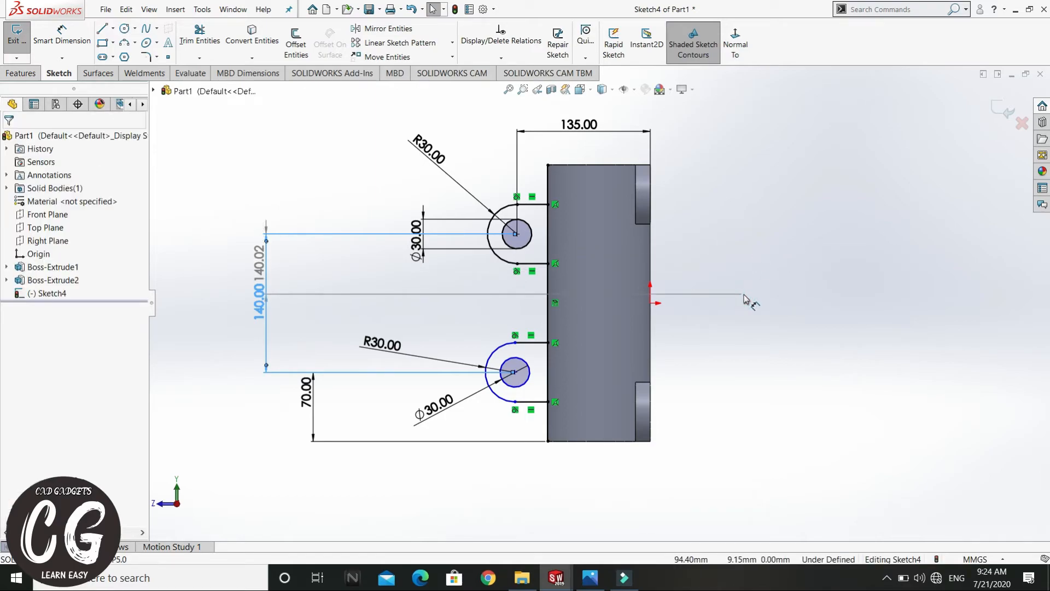
{"action": "key", "text": "Escape"}
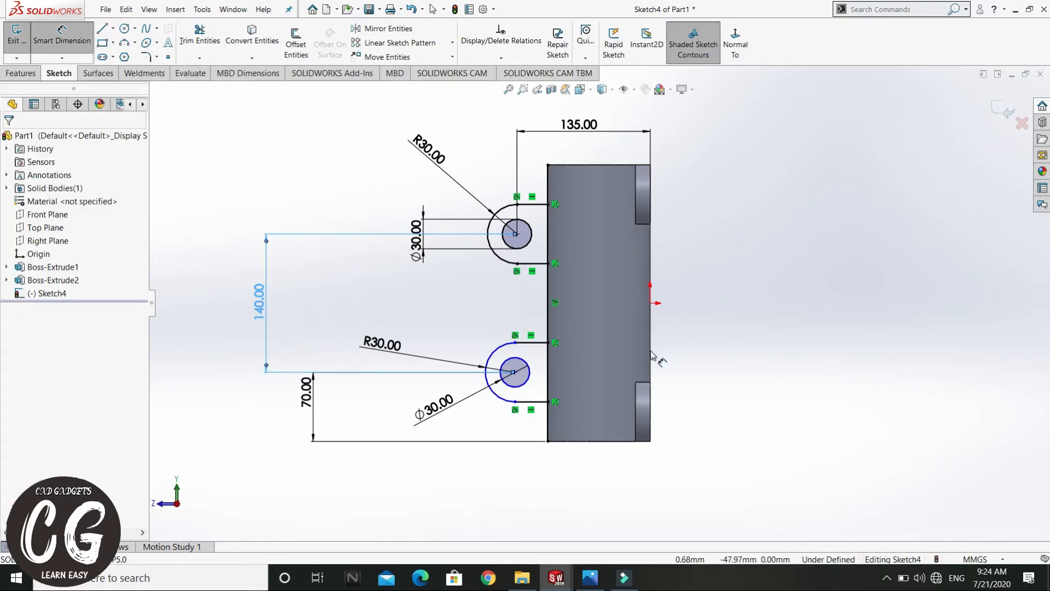
Step: Dimension the -Y lug's hole centre 135 mm from the bracket's base edge and finish dimensioning
{"action": "left_click", "coordinate": [651, 405]}
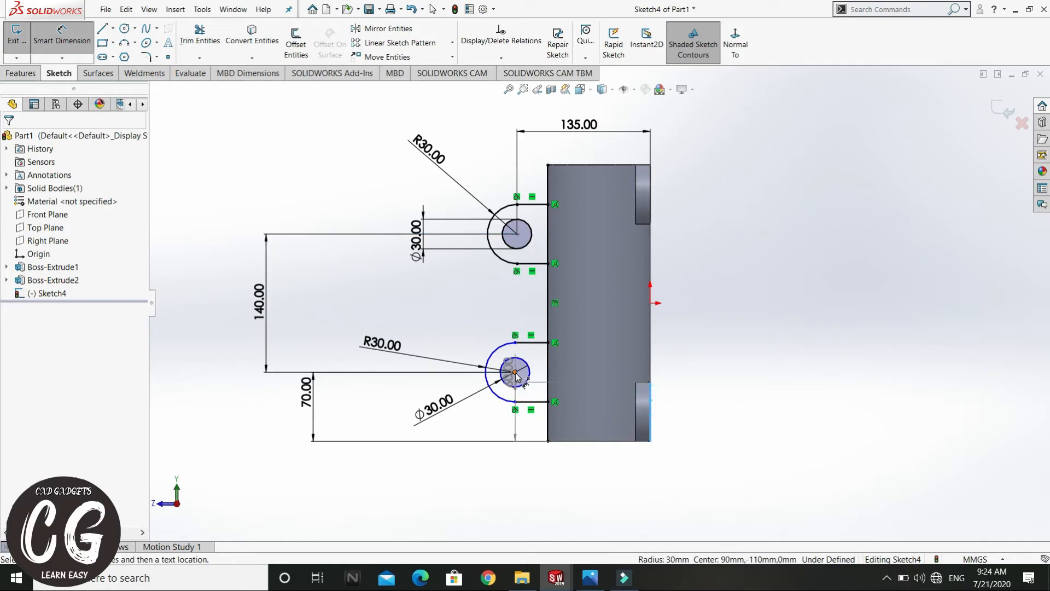
{"action": "left_click", "coordinate": [515, 373]}
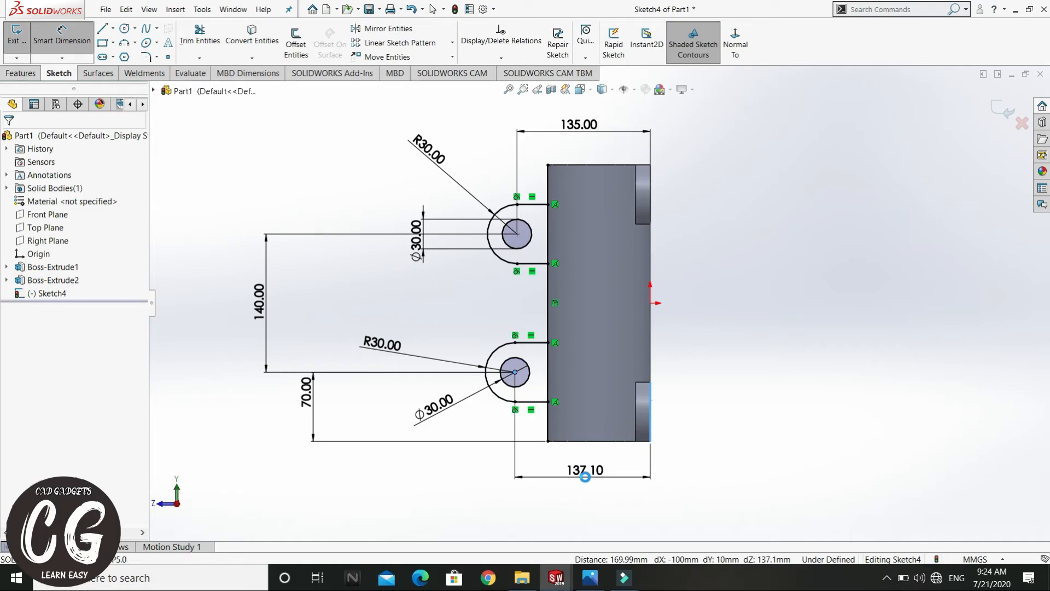
{"action": "left_click", "coordinate": [585, 476]}
{"action": "type", "text": "1"}
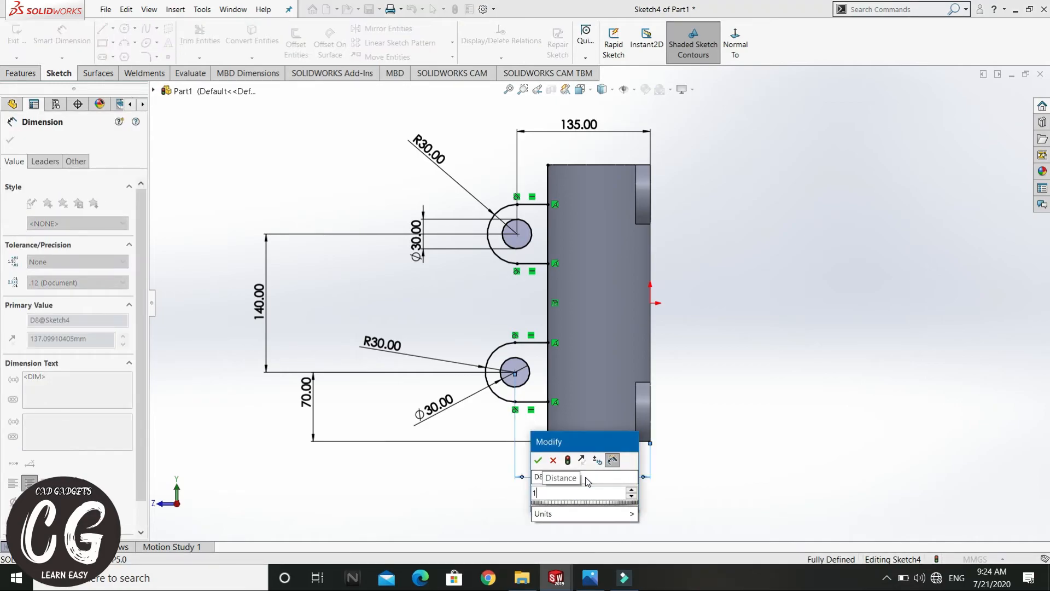
{"action": "type", "text": "35"}
{"action": "key", "text": "Return"}
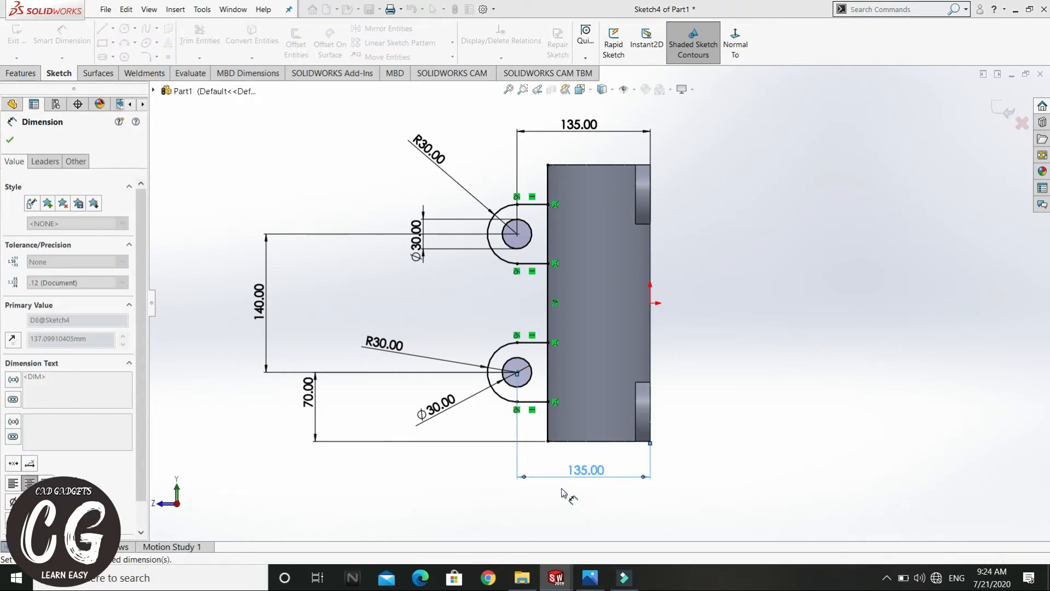
{"action": "right_click", "coordinate": [893, 284]}
{"action": "left_click", "coordinate": [902, 292]}
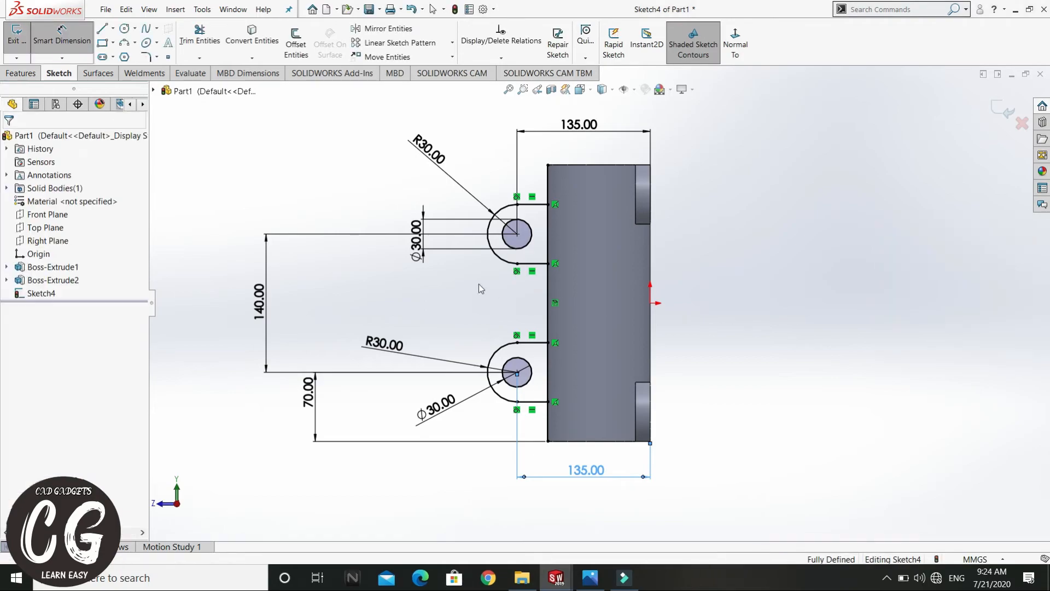
Step: Trim the slot-edge line outside and between the two lug outlines, leaving closed lug profiles, and exit the sketch
{"action": "mouse_move", "coordinate": [343, 181]}
{"action": "middle_mouse_down"}
{"action": "mouse_move", "coordinate": [377, 129]}
{"action": "mouse_move", "coordinate": [366, 134]}
{"action": "mouse_move", "coordinate": [394, 186]}
{"action": "middle_mouse_up"}
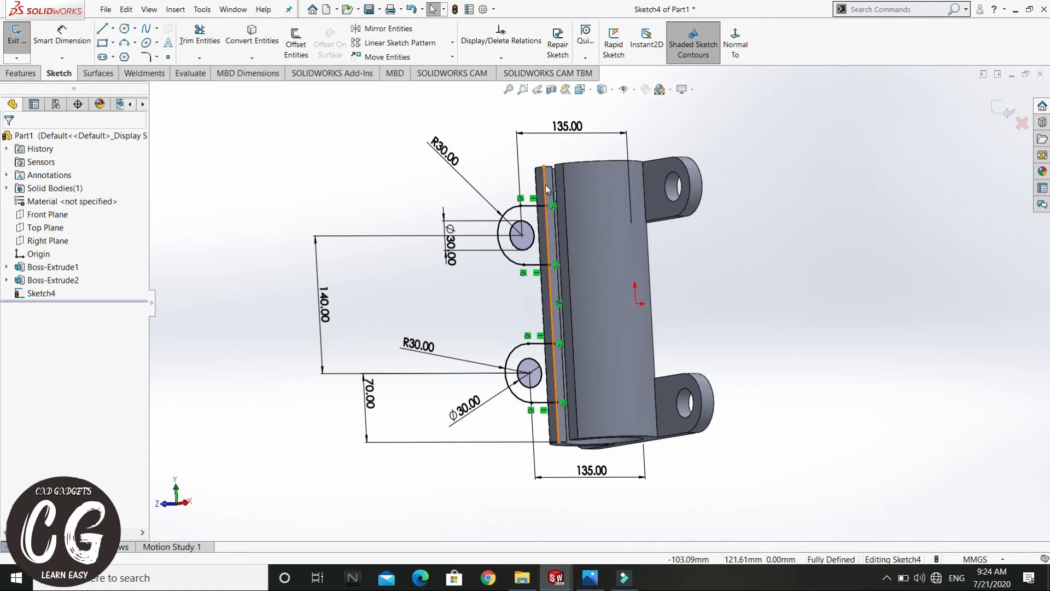
{"action": "left_click", "coordinate": [735, 44]}
{"action": "middle_click_drag", "start_coordinate": [572, 156], "coordinate": [364, 184], "text": "ctrl"}
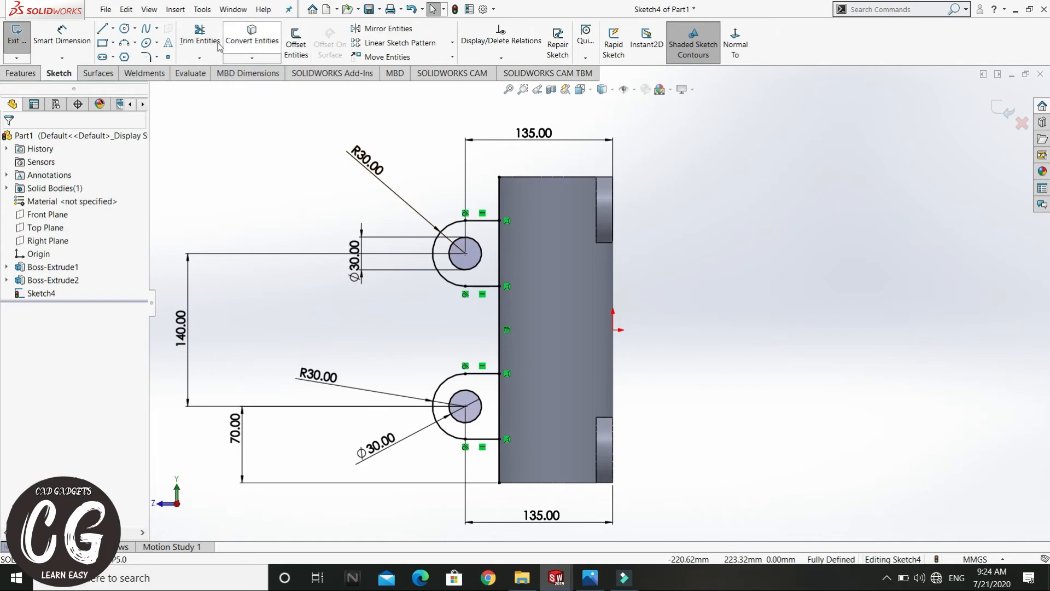
{"action": "left_click", "coordinate": [198, 39]}
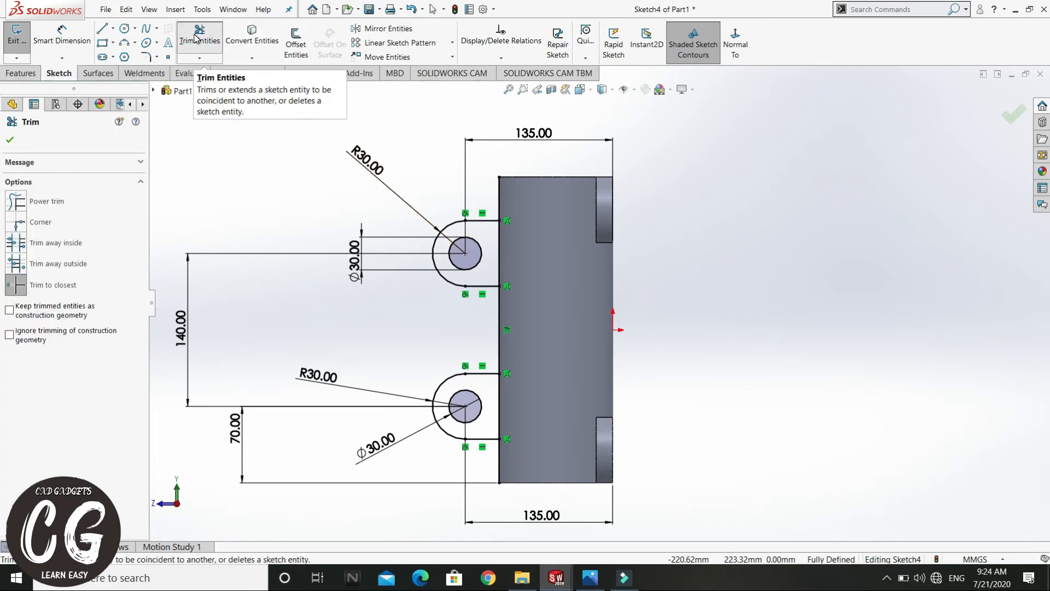
{"action": "left_click", "coordinate": [497, 203]}
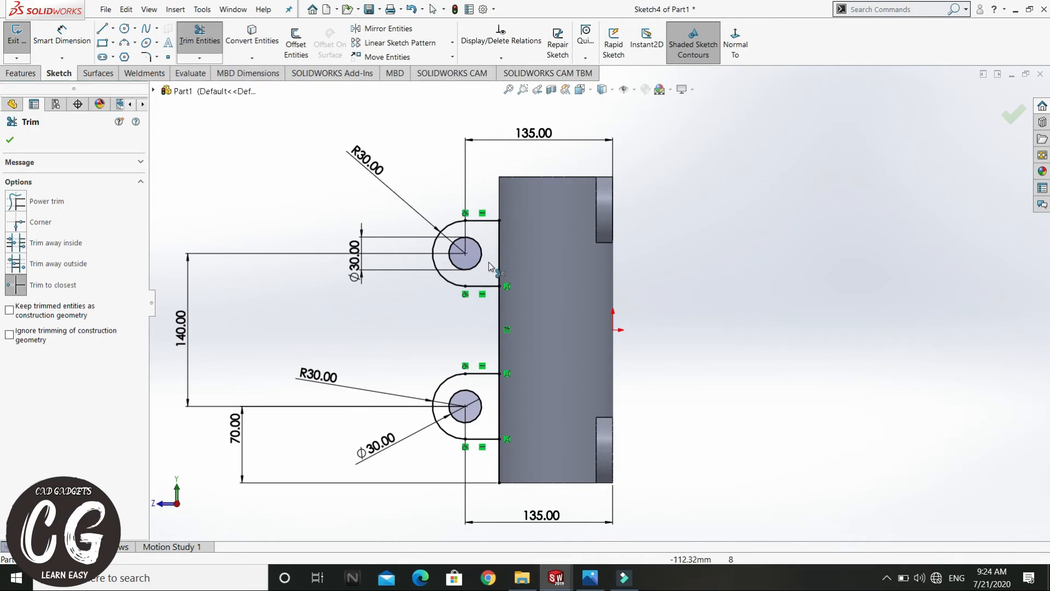
{"action": "left_click", "coordinate": [499, 336]}
{"action": "left_click", "coordinate": [498, 457]}
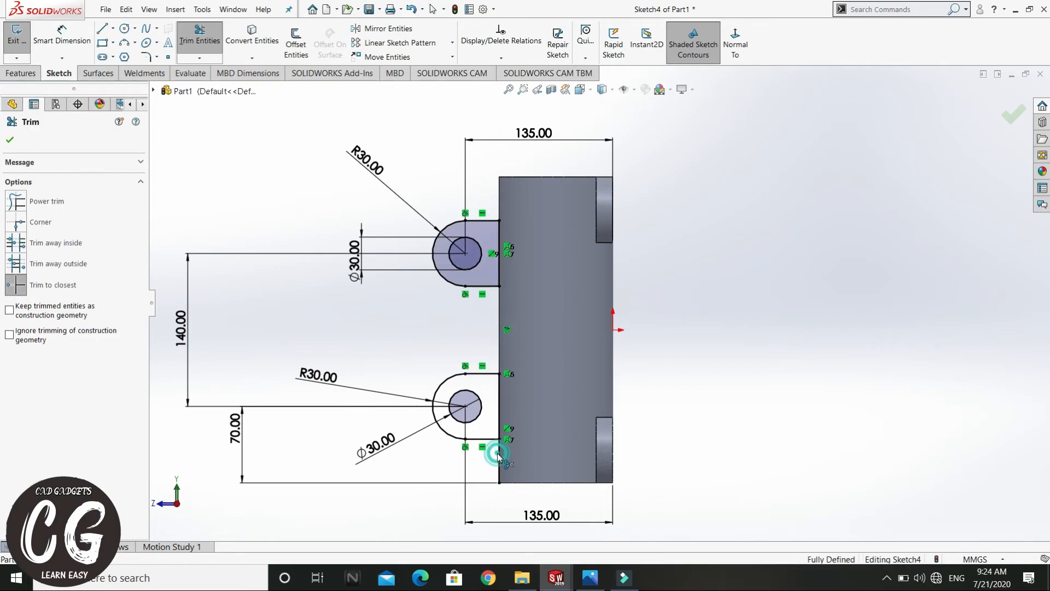
{"action": "right_click", "coordinate": [695, 205]}
{"action": "left_click", "coordinate": [713, 244]}
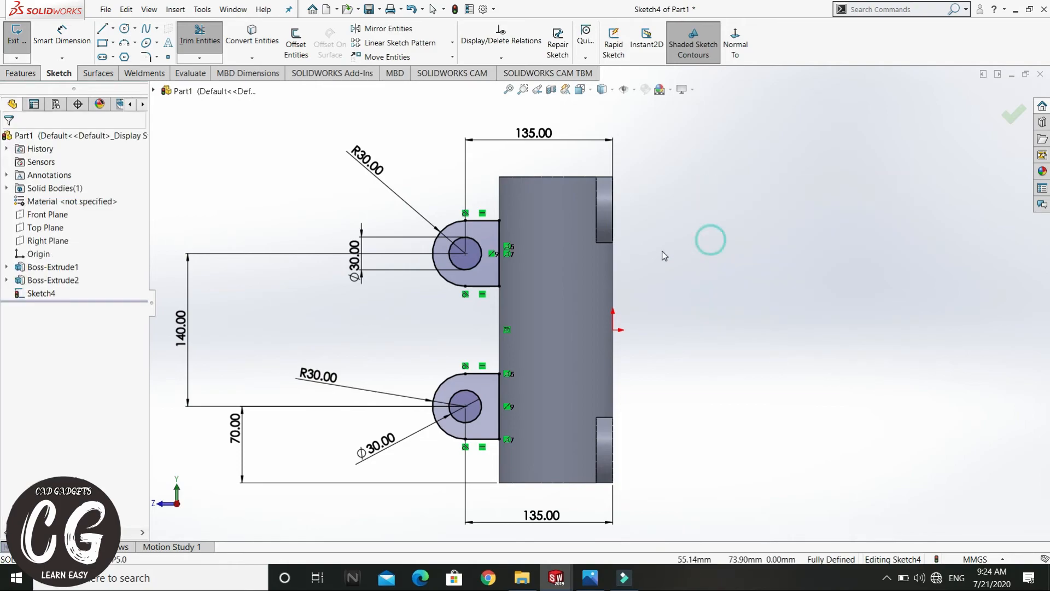
{"action": "middle_click_drag", "start_coordinate": [710, 237], "coordinate": [746, 188]}
{"action": "left_click", "coordinate": [1008, 111]}
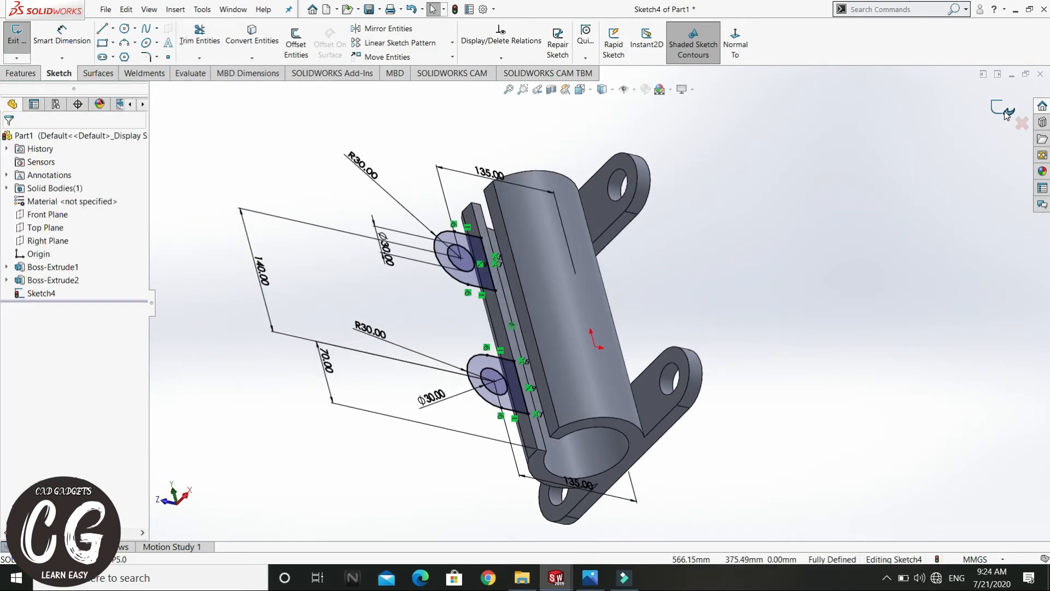
Step: Begin a blind boss extrusion of the lug sketch, check the lug thickness in the CAD 22 drawing, and set the depth to 15 mm
{"action": "left_click", "coordinate": [665, 286]}
{"action": "mouse_move", "coordinate": [666, 286]}
{"action": "middle_mouse_down"}
{"action": "mouse_move", "coordinate": [665, 300]}
{"action": "mouse_move", "coordinate": [749, 187]}
{"action": "middle_mouse_up"}
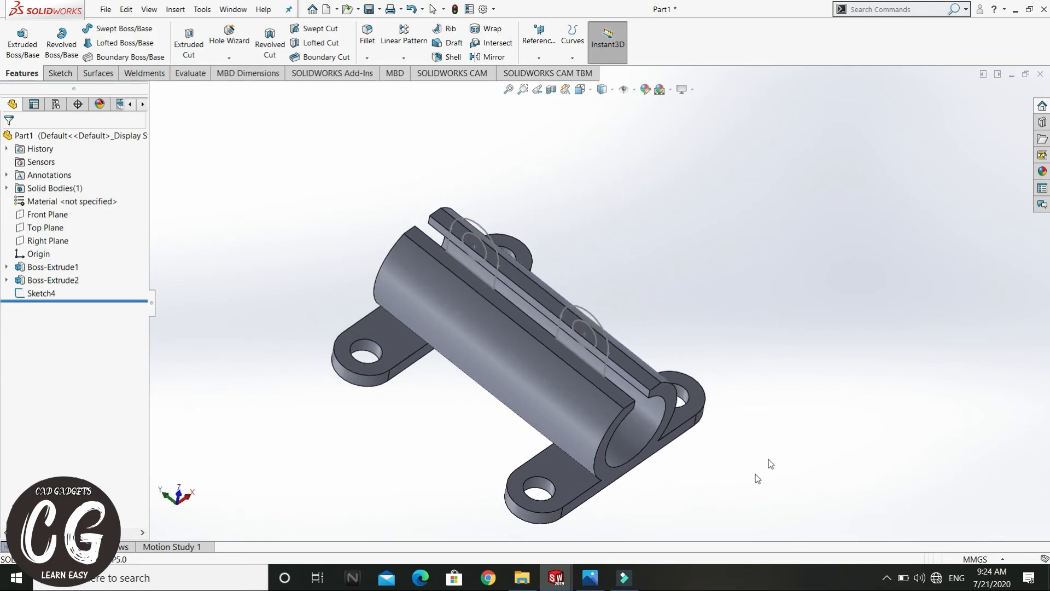
{"action": "middle_click_drag", "start_coordinate": [605, 463], "coordinate": [581, 412]}
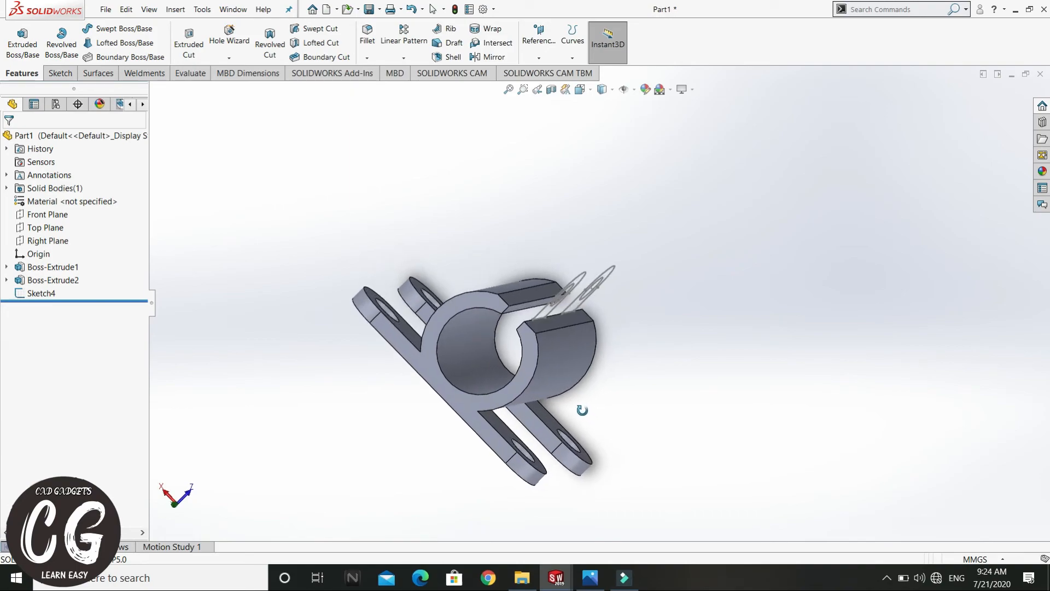
{"action": "left_click", "coordinate": [39, 293]}
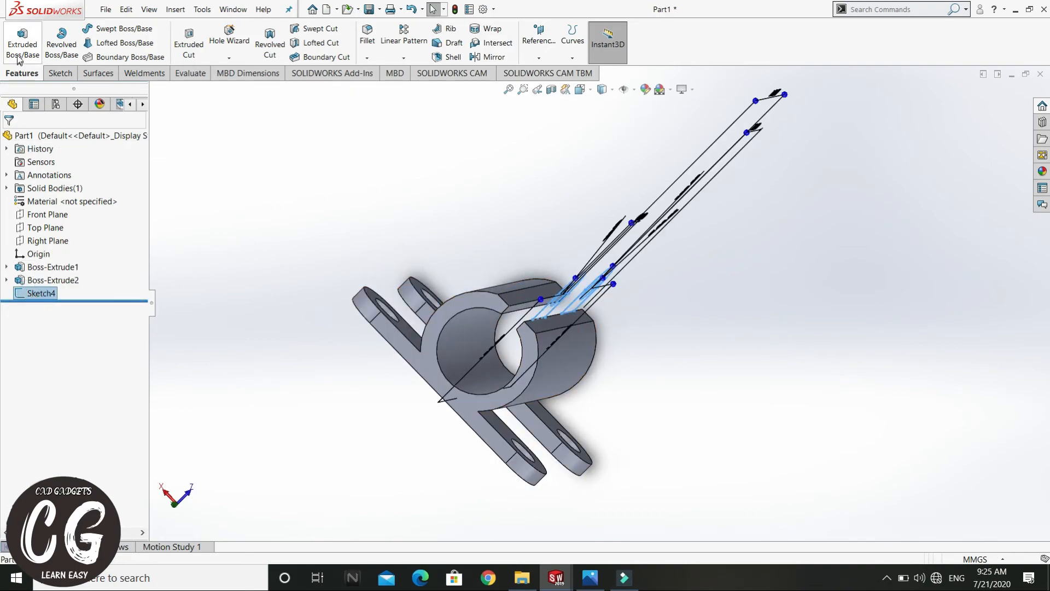
{"action": "left_click", "coordinate": [22, 38]}
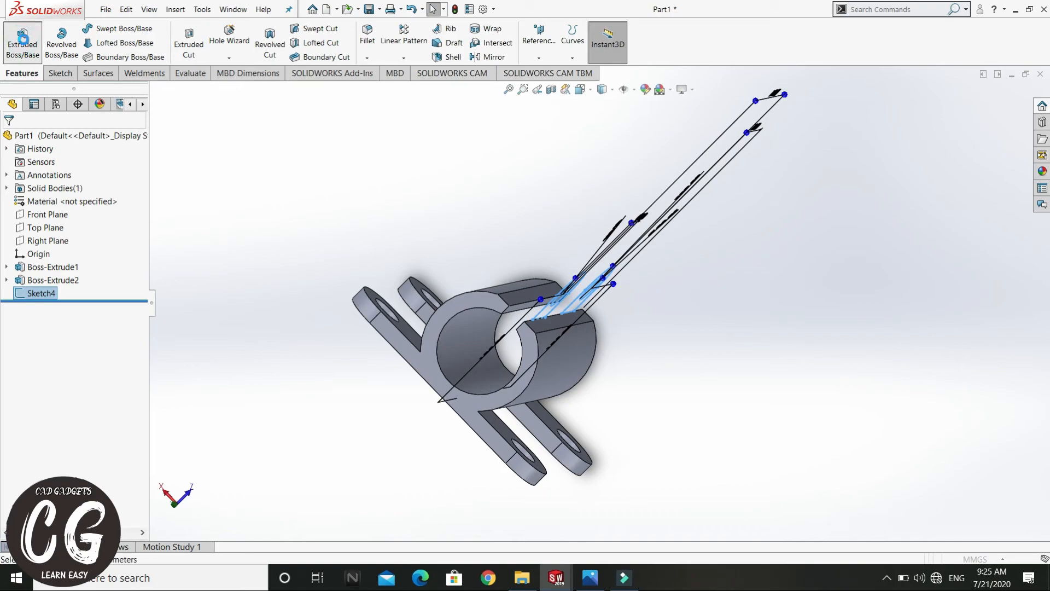
{"action": "left_click", "coordinate": [581, 578]}
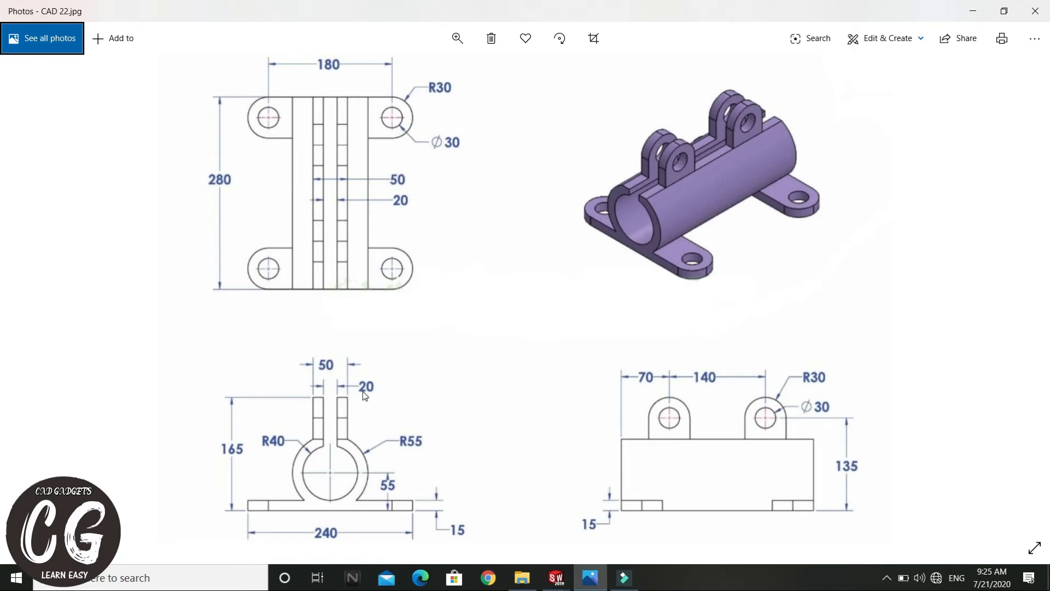
{"action": "key", "text": "alt+Tab"}
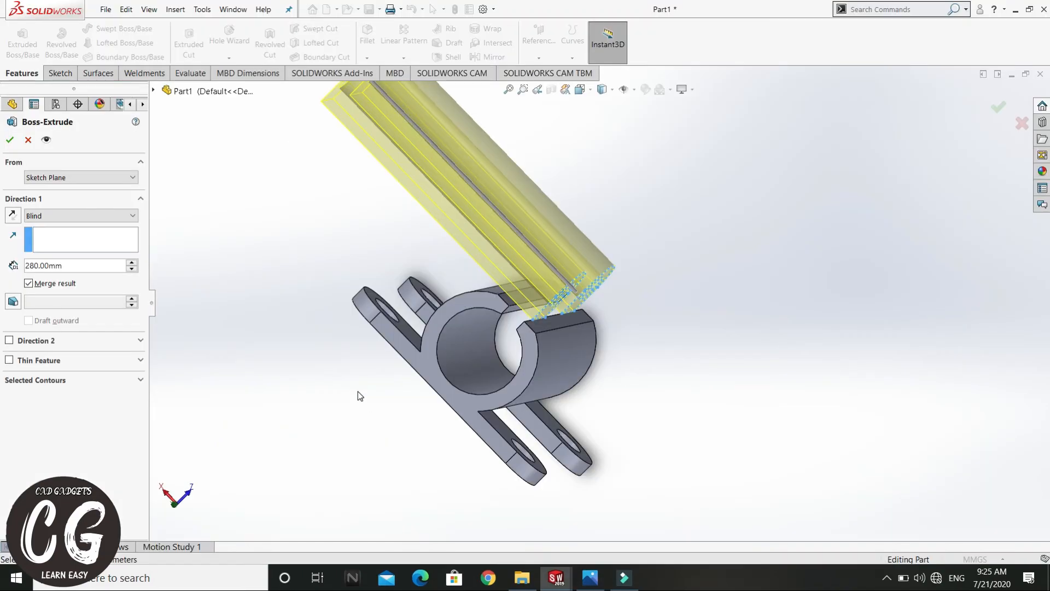
{"action": "left_click", "coordinate": [70, 266]}
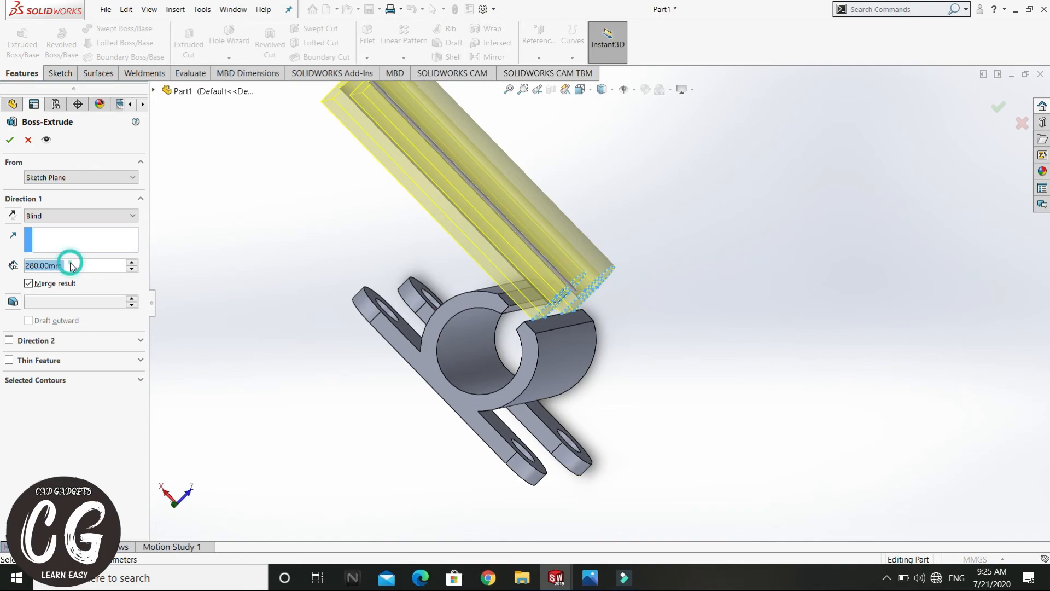
{"action": "left_click_drag", "start_coordinate": [70, 266], "coordinate": [2, 266]}
{"action": "type", "text": "15"}
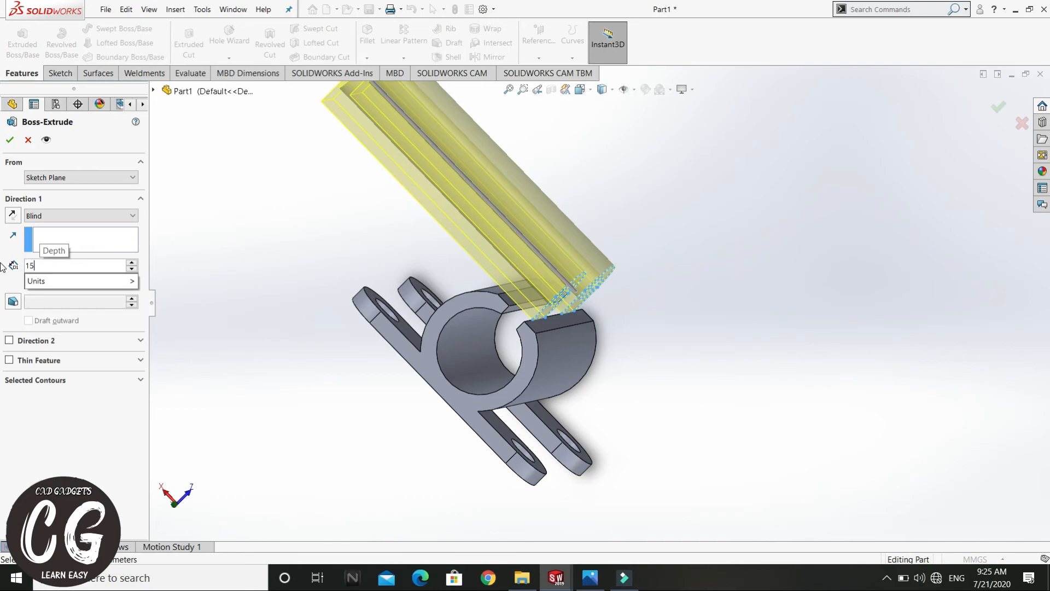
{"action": "key", "text": "Return"}
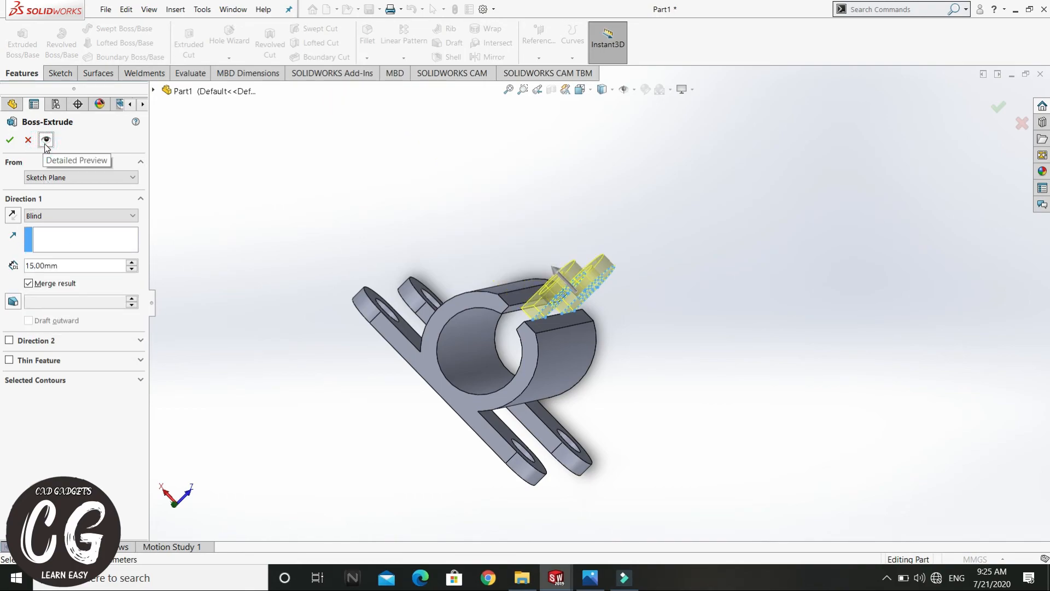
Step: Reverse the lug extrusion's direction so it runs away from the slot gap over the tube wall, and accept it
{"action": "middle_click_drag", "start_coordinate": [251, 240], "coordinate": [239, 277]}
{"action": "left_click", "coordinate": [10, 217]}
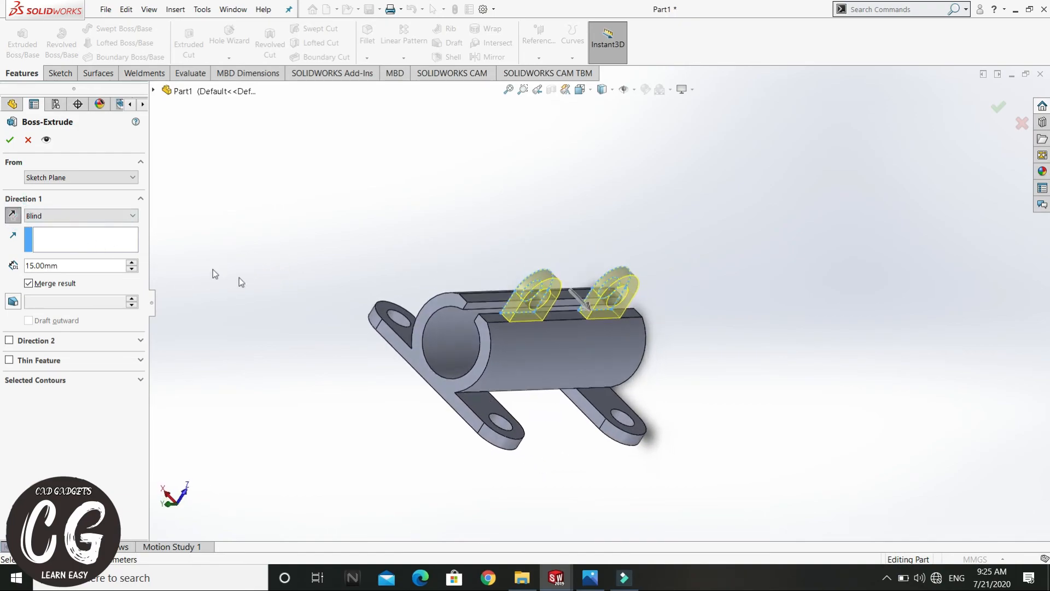
{"action": "left_click", "coordinate": [11, 138]}
Step: Start a Mirror feature and choose the lug extrusion, Boss-Extrude3, as the feature to mirror
{"action": "middle_click_drag", "start_coordinate": [351, 382], "coordinate": [706, 328]}
{"action": "left_click", "coordinate": [628, 352]}
{"action": "middle_click_drag", "start_coordinate": [629, 352], "coordinate": [645, 301]}
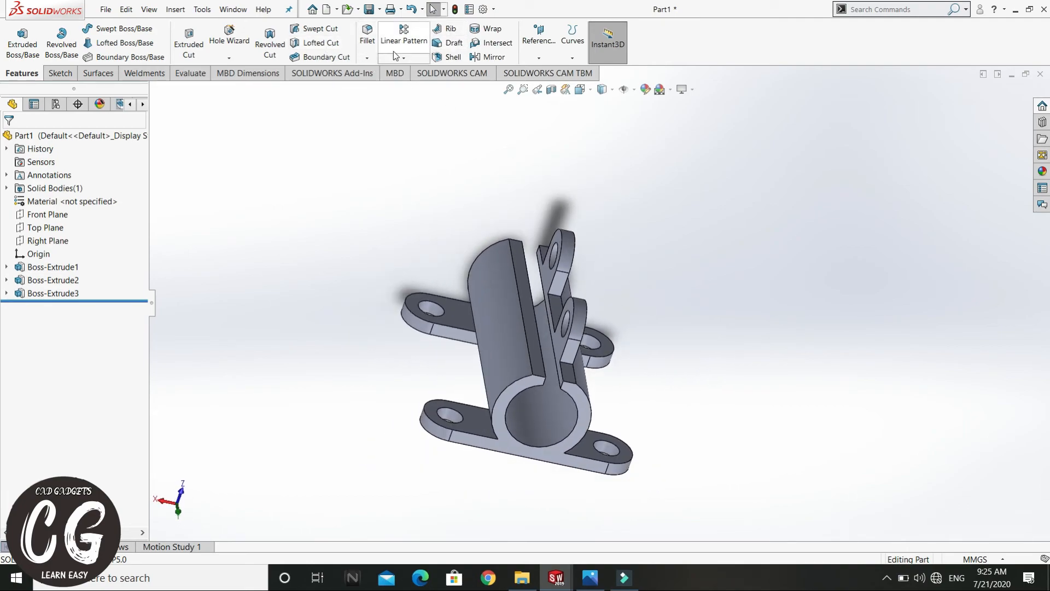
{"action": "left_click", "coordinate": [475, 56]}
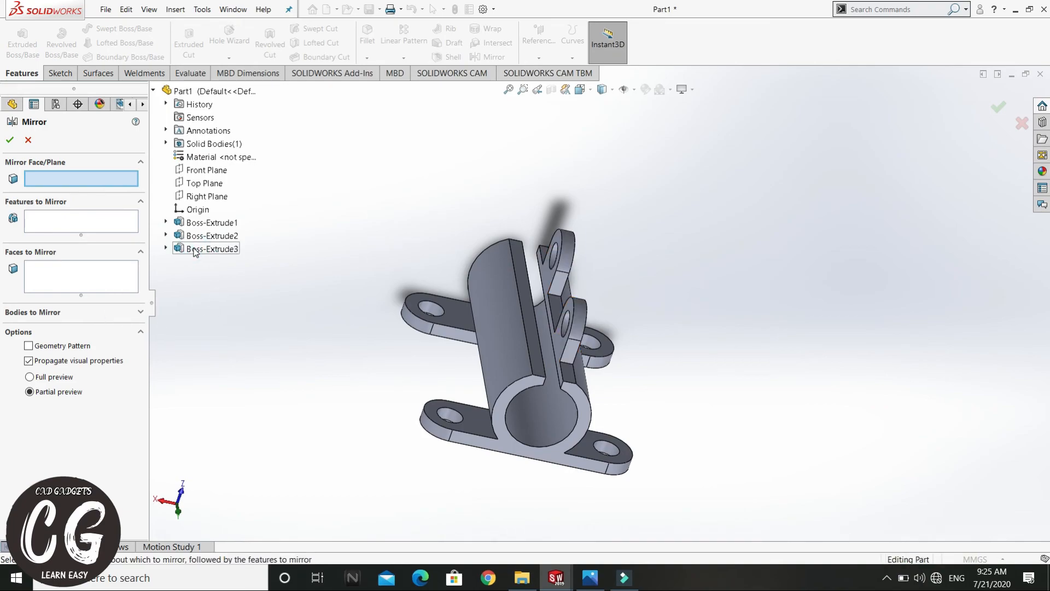
{"action": "left_click", "coordinate": [165, 249]}
{"action": "left_click", "coordinate": [166, 249]}
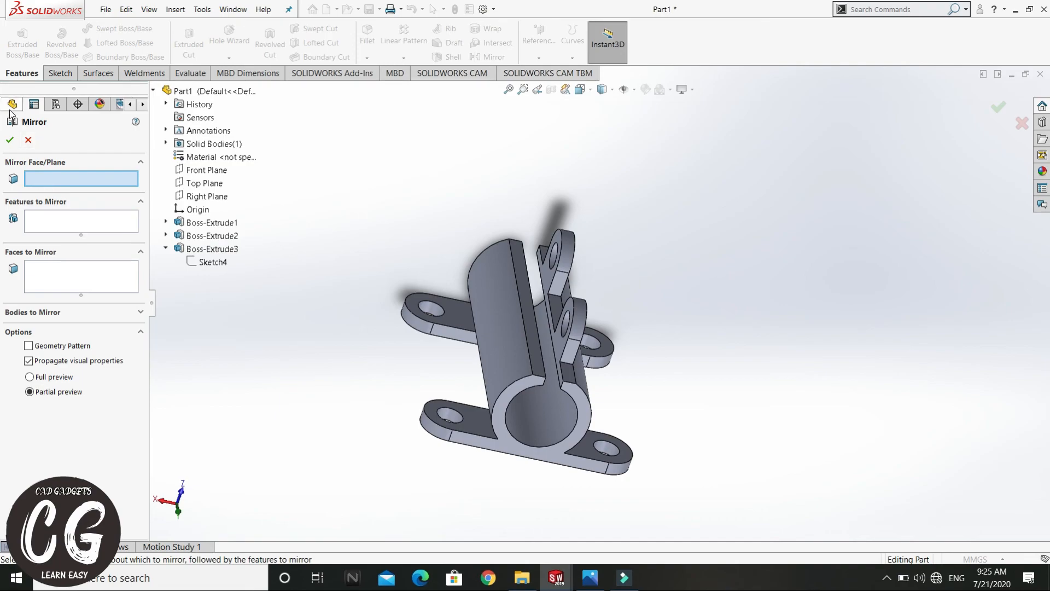
{"action": "left_click", "coordinate": [71, 231]}
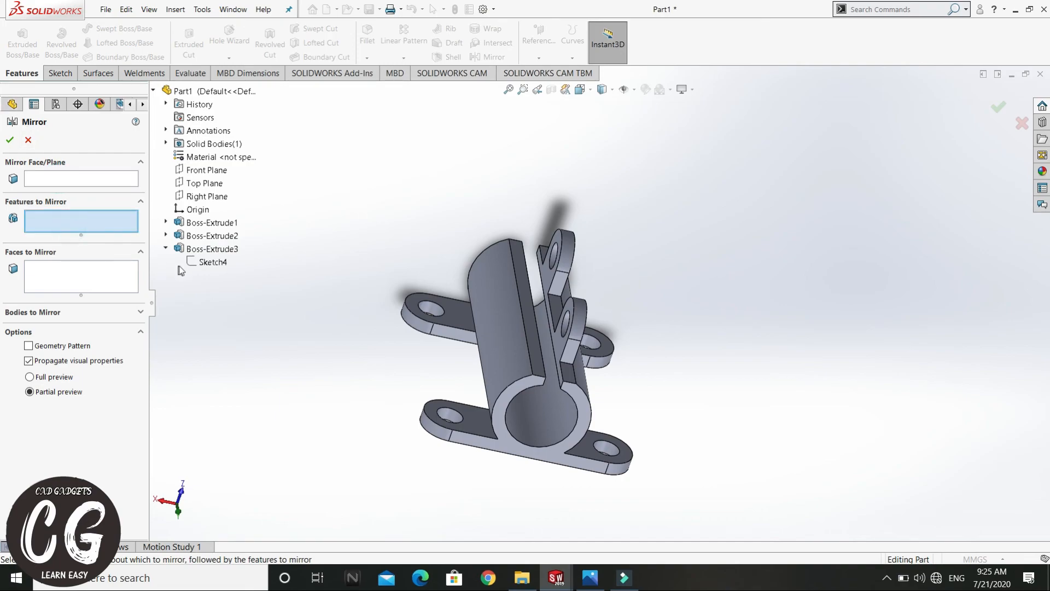
{"action": "left_click", "coordinate": [212, 249]}
{"action": "left_click", "coordinate": [98, 281]}
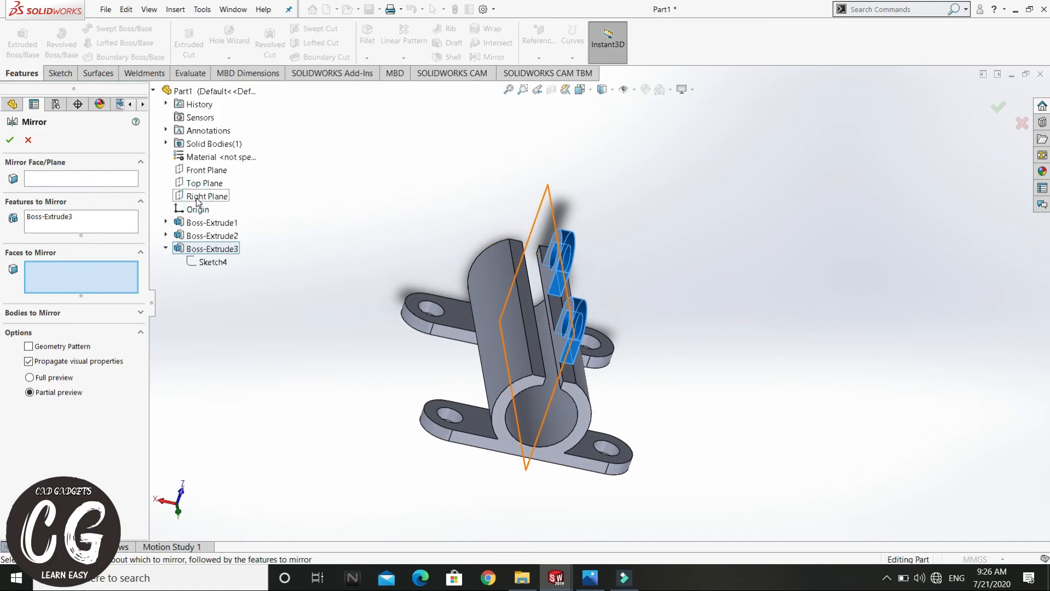
{"action": "left_click", "coordinate": [69, 275]}
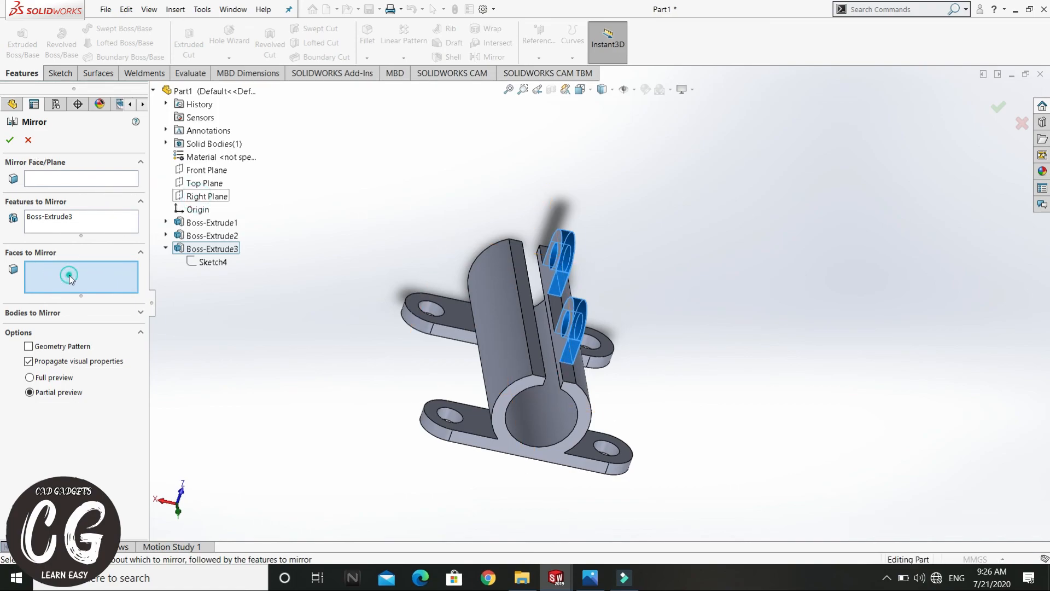
Step: Set the Right Plane as the mirror plane and create the matching lugs across the slot
{"action": "left_click", "coordinate": [64, 182]}
{"action": "left_click", "coordinate": [205, 196]}
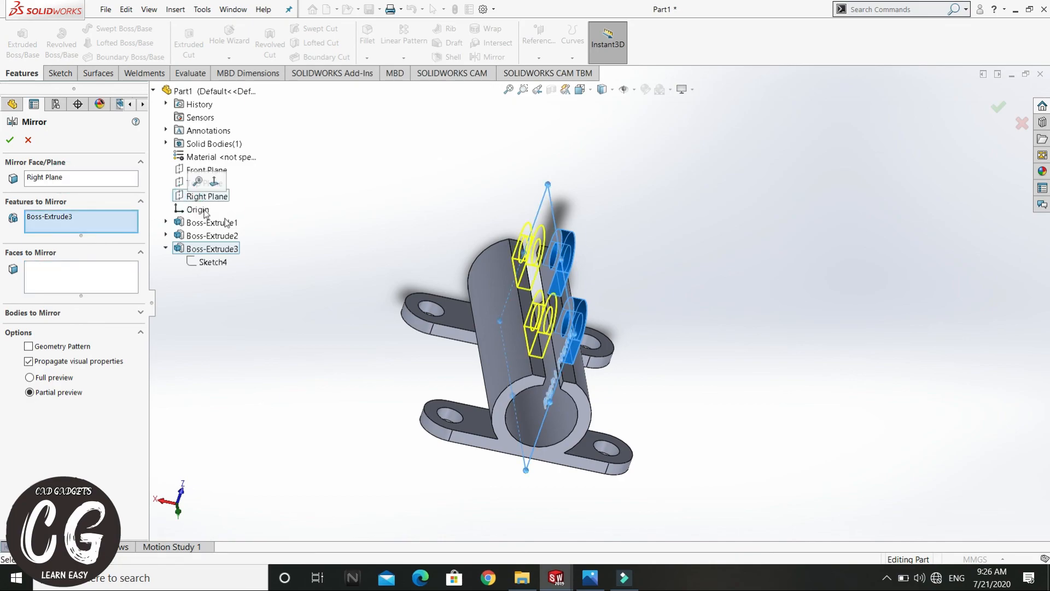
{"action": "mouse_move", "coordinate": [344, 241]}
{"action": "middle_mouse_down"}
{"action": "mouse_move", "coordinate": [311, 213]}
{"action": "mouse_move", "coordinate": [342, 230]}
{"action": "mouse_move", "coordinate": [343, 251]}
{"action": "middle_mouse_up"}
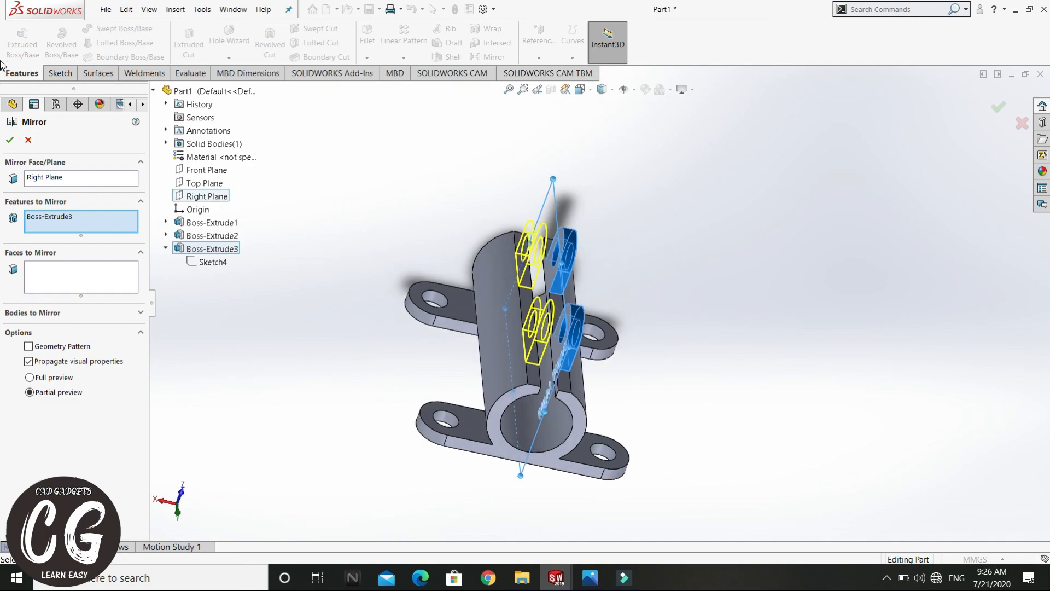
{"action": "left_click", "coordinate": [9, 139]}
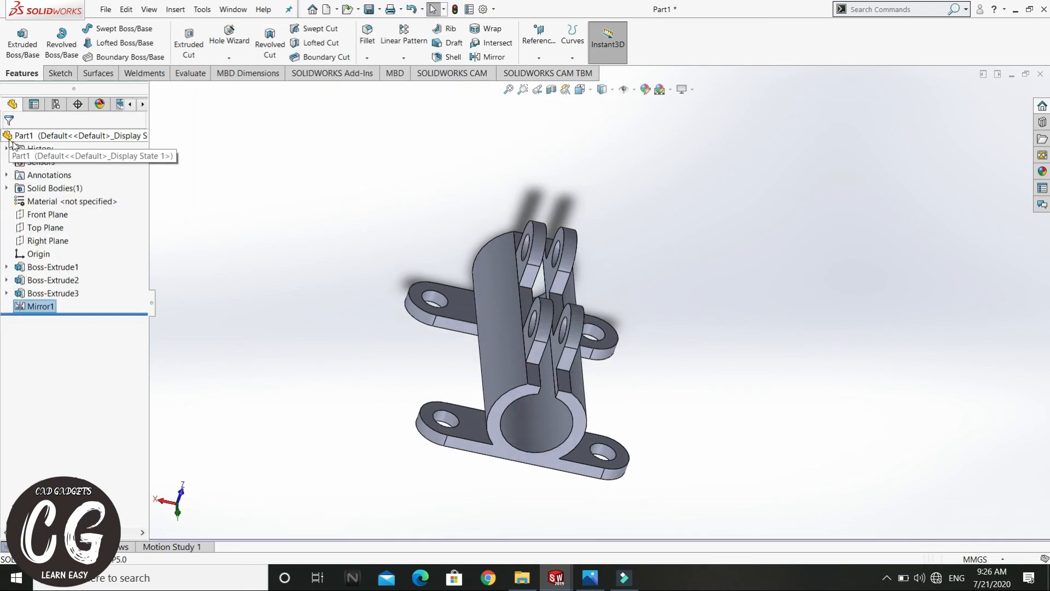
Step: Inspect the finished bracket from several angles and compare it with the CAD 22 reference drawing in Photos
{"action": "scroll", "coordinate": [368, 255], "scroll_direction": "down", "scroll_amount": 3}
{"action": "scroll", "coordinate": [410, 277], "scroll_direction": "up", "scroll_amount": 1}
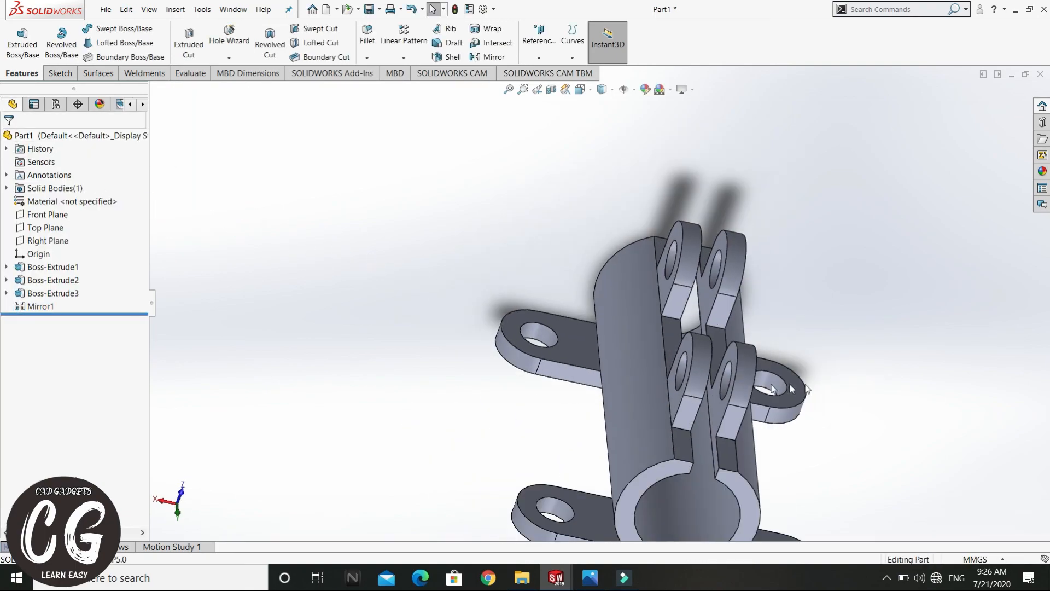
{"action": "middle_click_drag", "start_coordinate": [861, 377], "coordinate": [835, 385]}
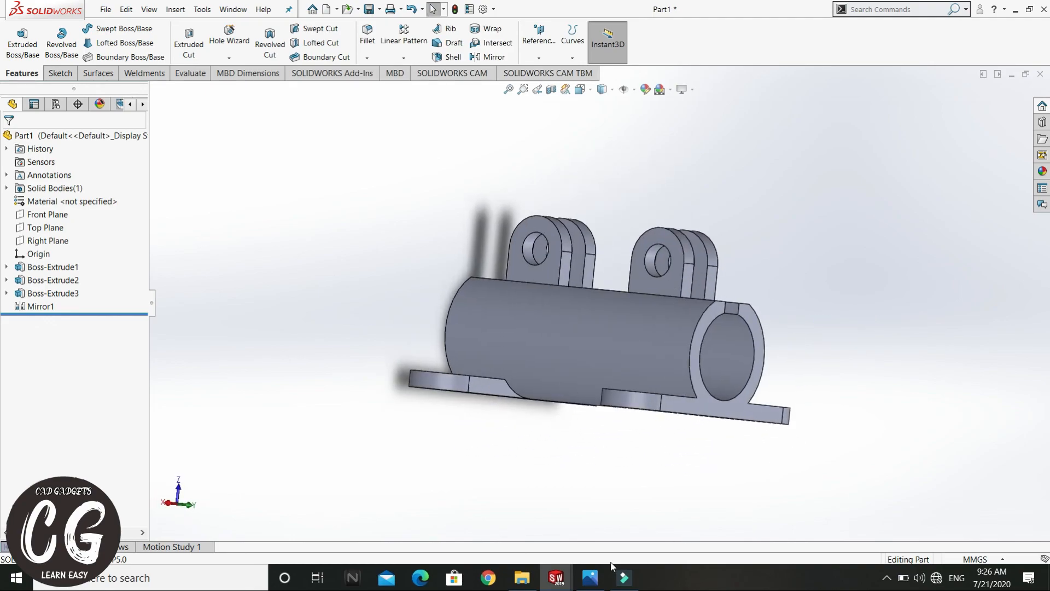
{"action": "left_click", "coordinate": [590, 578]}
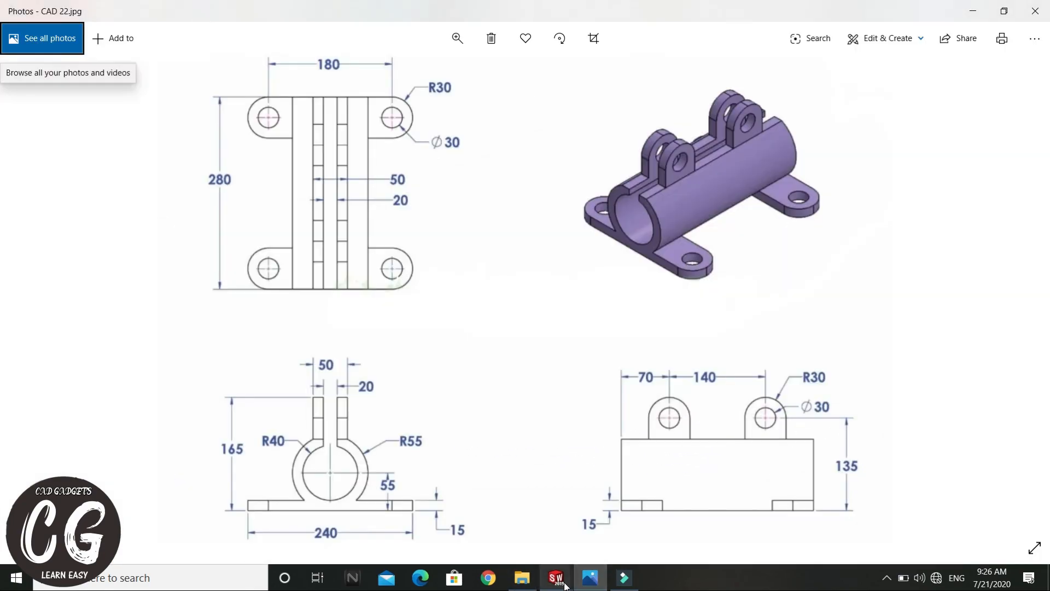
{"action": "left_click", "coordinate": [590, 577]}
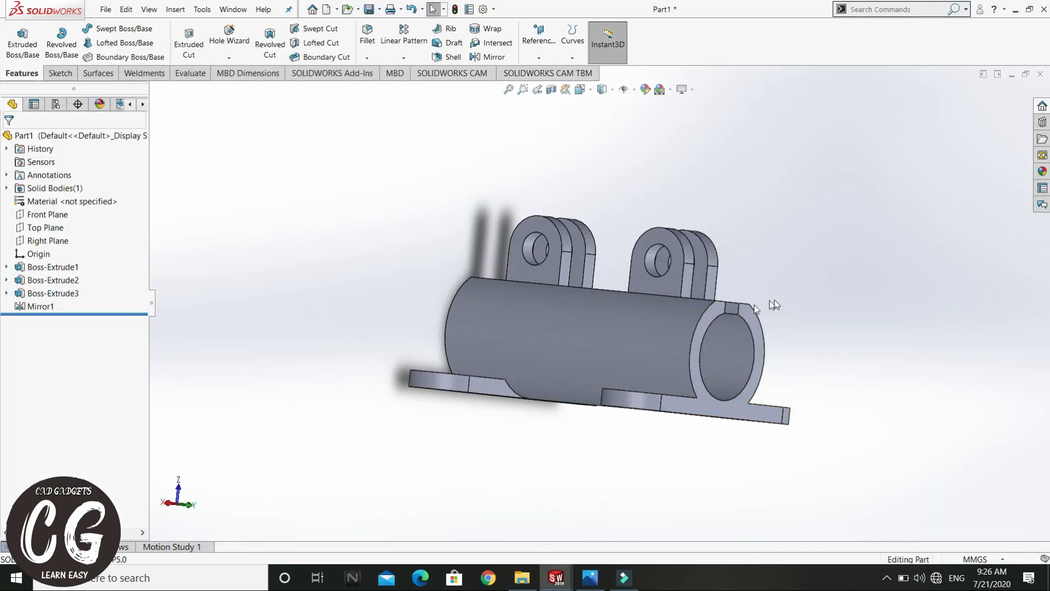
{"action": "middle_click_drag", "start_coordinate": [750, 315], "coordinate": [721, 328]}
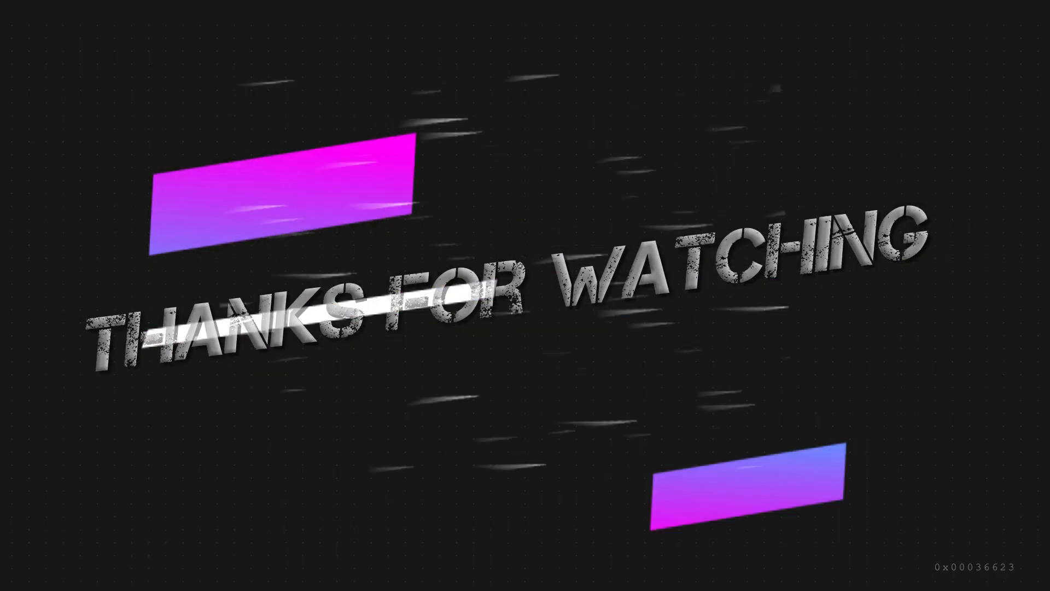